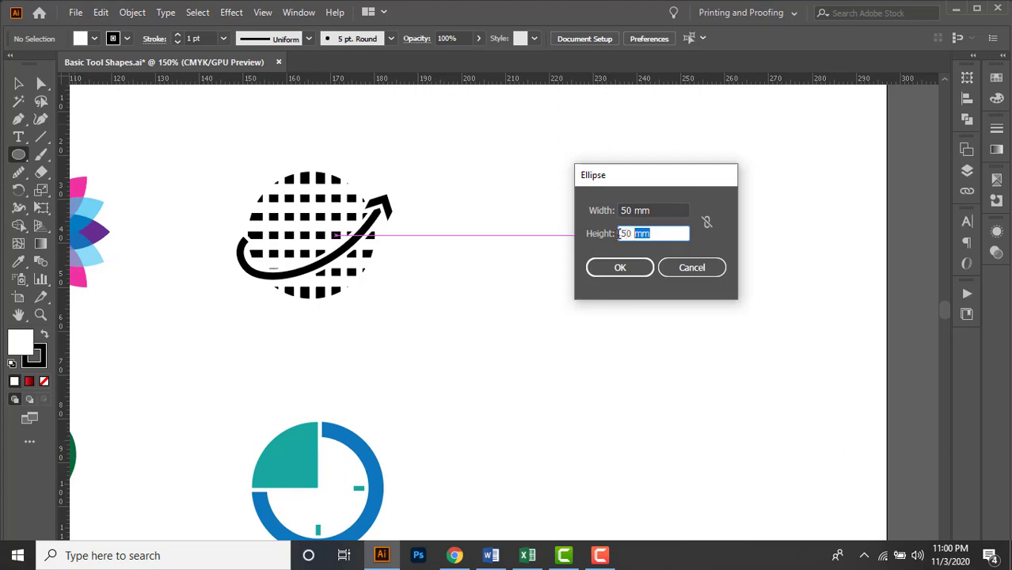
Create a 50 × 50 mm circle and position it in the empty area near the artboard's upper right corner.
{"action": "left_click", "coordinate": [631, 272]}
{"action": "key", "text": "v"}
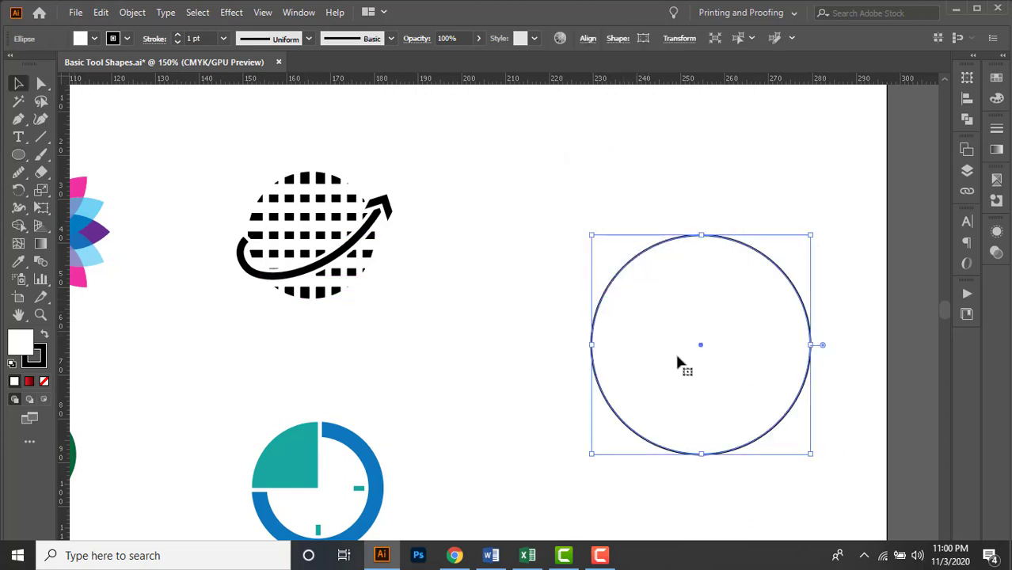
{"action": "left_click_drag", "start_coordinate": [675, 350], "coordinate": [578, 292]}
Create a 3.5 × 60 mm vertical rectangle and place it across the circle's left part, centred on the circle's height.
{"action": "left_click_drag", "start_coordinate": [19, 155], "coordinate": [79, 153]}
{"action": "left_click", "coordinate": [474, 208]}
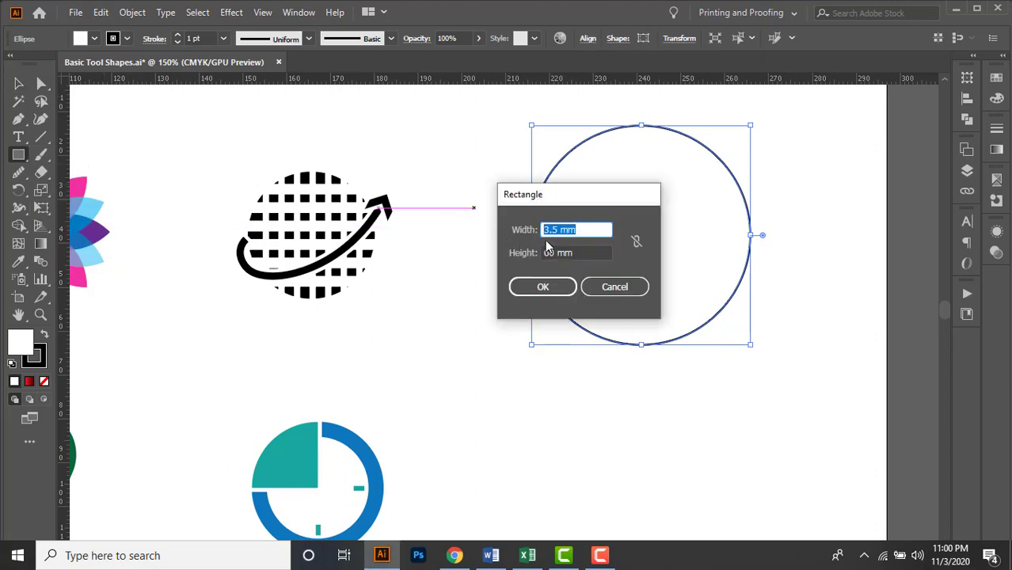
{"action": "key", "text": "Tab"}
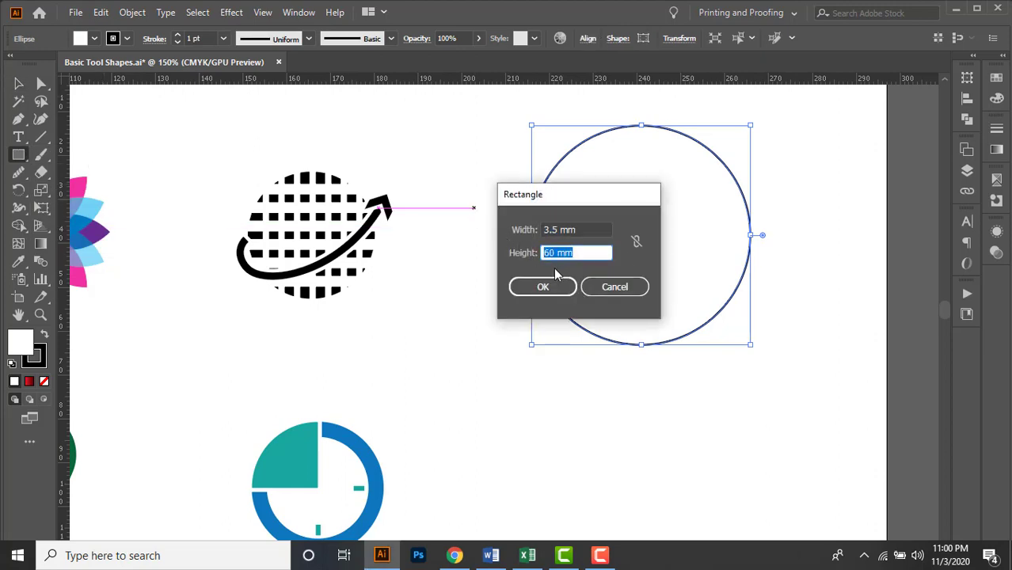
{"action": "left_click", "coordinate": [555, 288]}
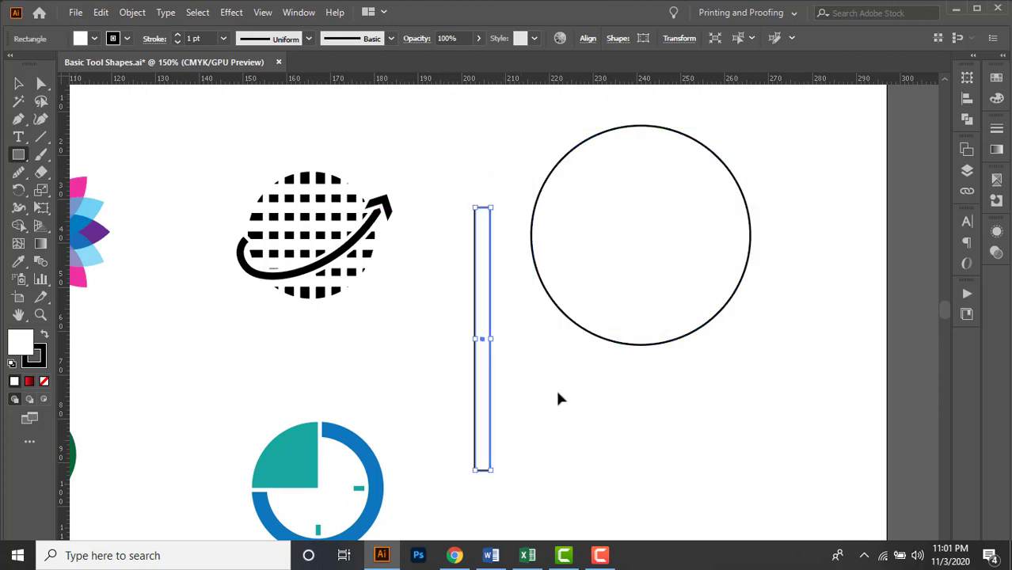
{"action": "key", "text": "v"}
{"action": "left_click_drag", "start_coordinate": [530, 407], "coordinate": [447, 452]}
{"action": "left_click_drag", "start_coordinate": [399, 355], "coordinate": [468, 258]}
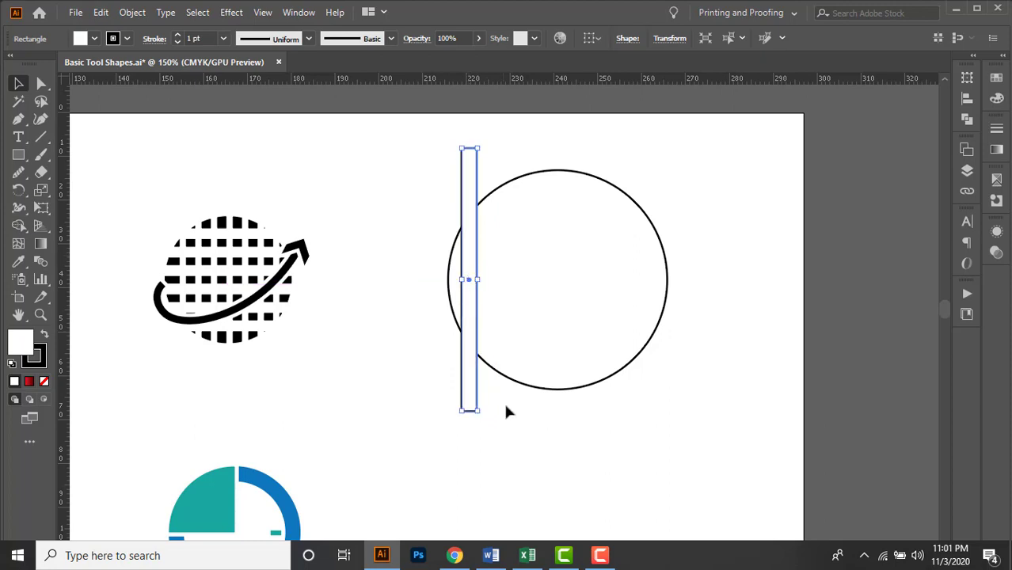
{"action": "left_click", "coordinate": [552, 420]}
Duplicate the vertical bar horizontally, placing the copy about 6.6 mm to its right.
{"action": "left_click_drag", "start_coordinate": [561, 205], "coordinate": [496, 256]}
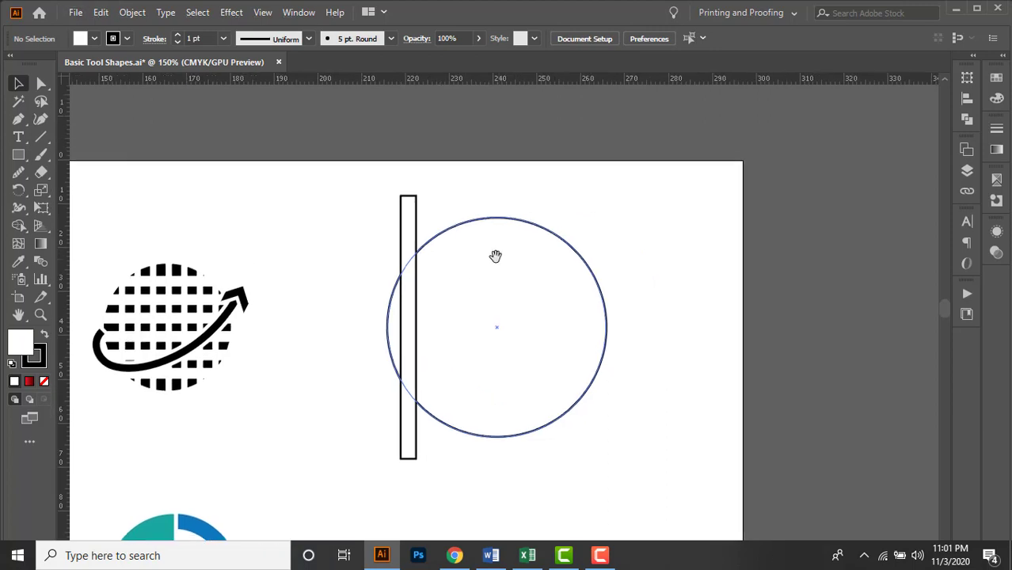
{"action": "scroll", "coordinate": [475, 288], "scroll_direction": "up", "scroll_amount": 1}
{"action": "left_click_drag", "start_coordinate": [467, 293], "coordinate": [489, 286]}
{"action": "left_click", "coordinate": [405, 196]}
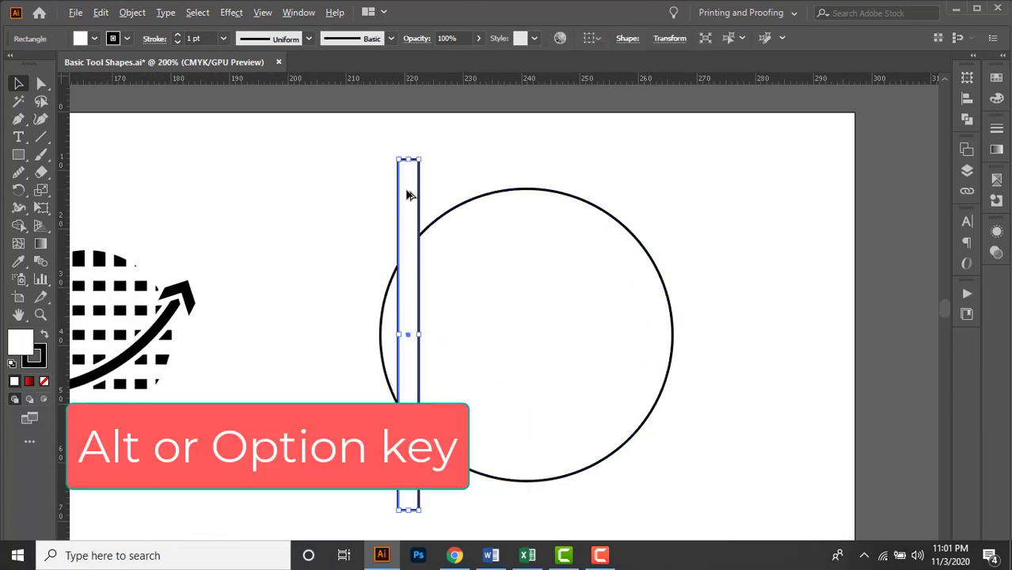
{"action": "left_click_drag", "start_coordinate": [407, 195], "coordinate": [448, 187]}
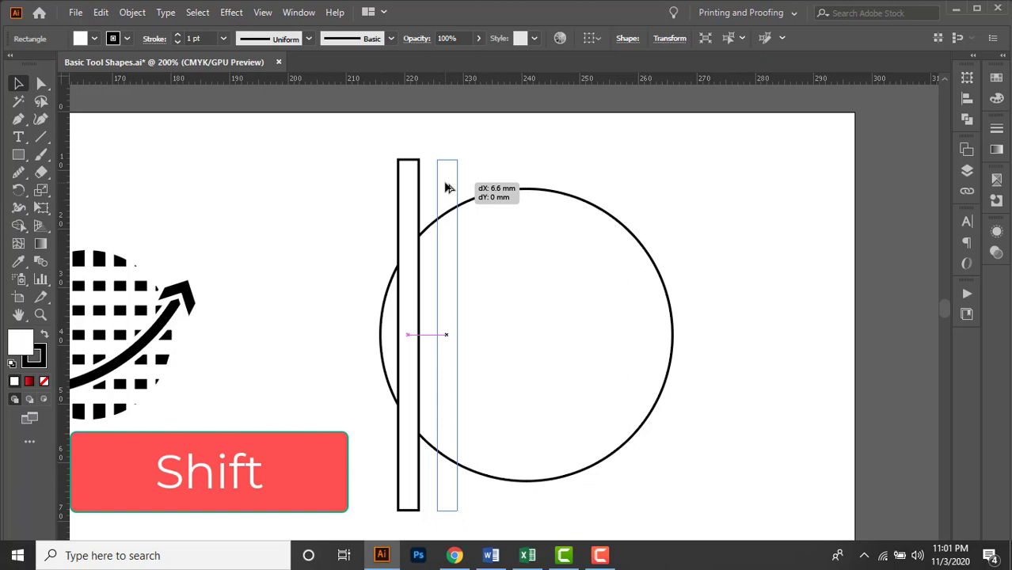
{"action": "left_click_drag", "start_coordinate": [448, 188], "coordinate": [448, 188]}
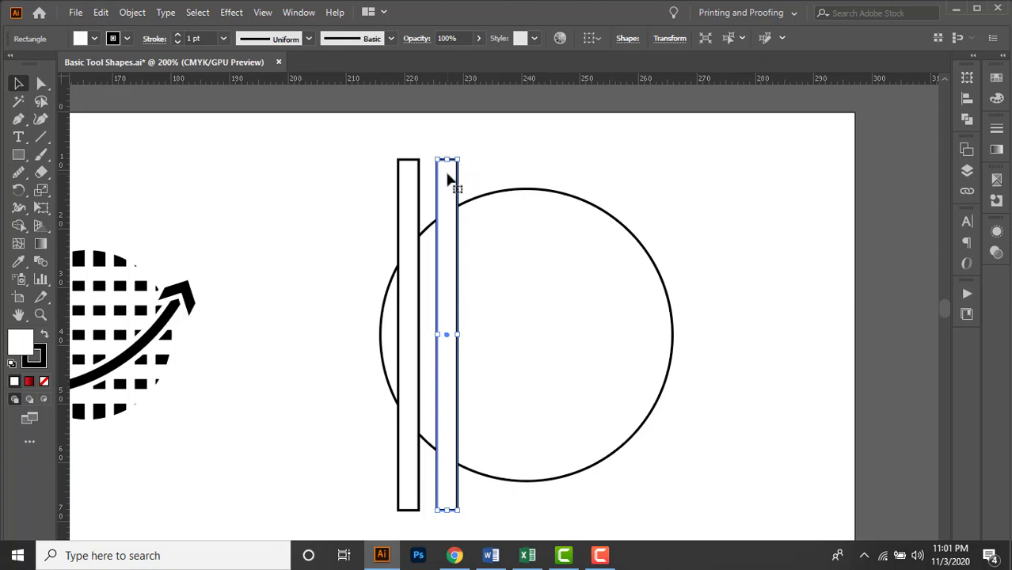
Add further copies of the vertical bar in a level row across the circle until there are seven bars.
{"action": "left_click_drag", "start_coordinate": [451, 179], "coordinate": [480, 173]}
{"action": "key", "text": "ctrl+z"}
{"action": "left_click_drag", "start_coordinate": [451, 181], "coordinate": [640, 181]}
{"action": "left_click_drag", "start_coordinate": [710, 236], "coordinate": [641, 222]}
{"action": "left_click", "coordinate": [612, 207]}
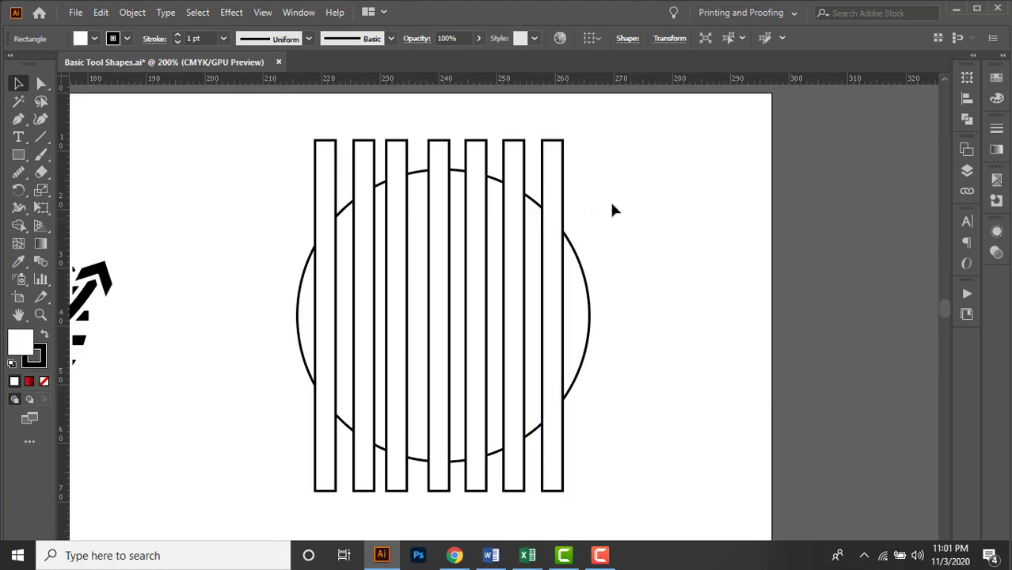
Nudge the rightmost bar outward so its gap to the circle's edge matches the leftmost bar's gap.
{"action": "left_click", "coordinate": [559, 194]}
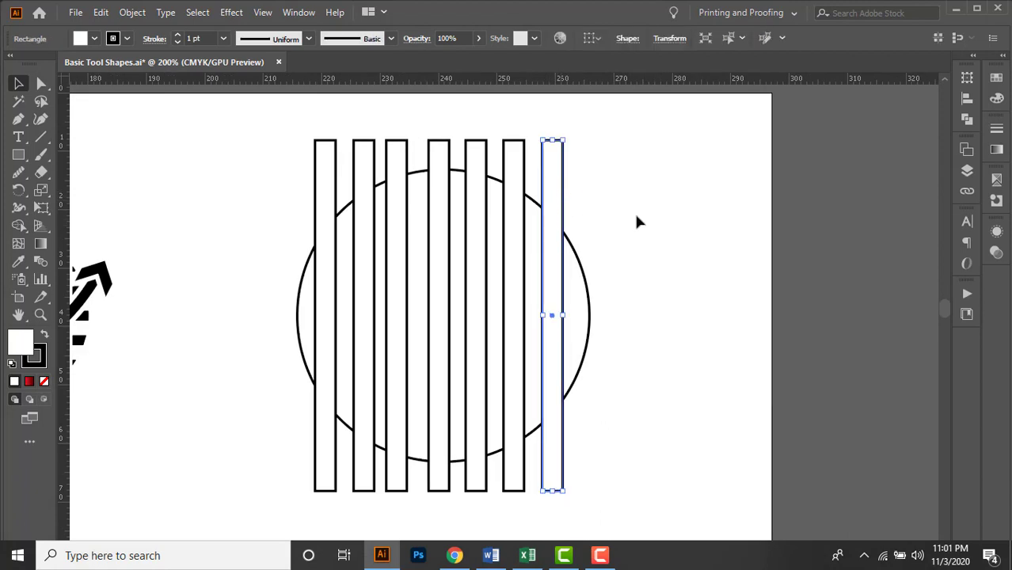
{"action": "scroll", "coordinate": [366, 332], "scroll_direction": "up", "scroll_amount": 1}
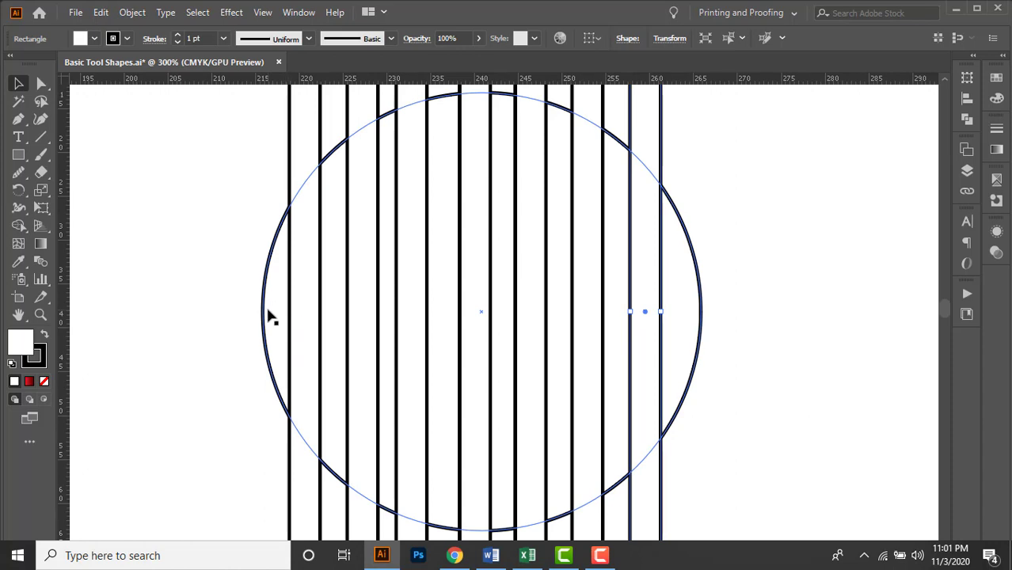
{"action": "scroll", "coordinate": [694, 402], "scroll_direction": "right", "scroll_amount": 2}
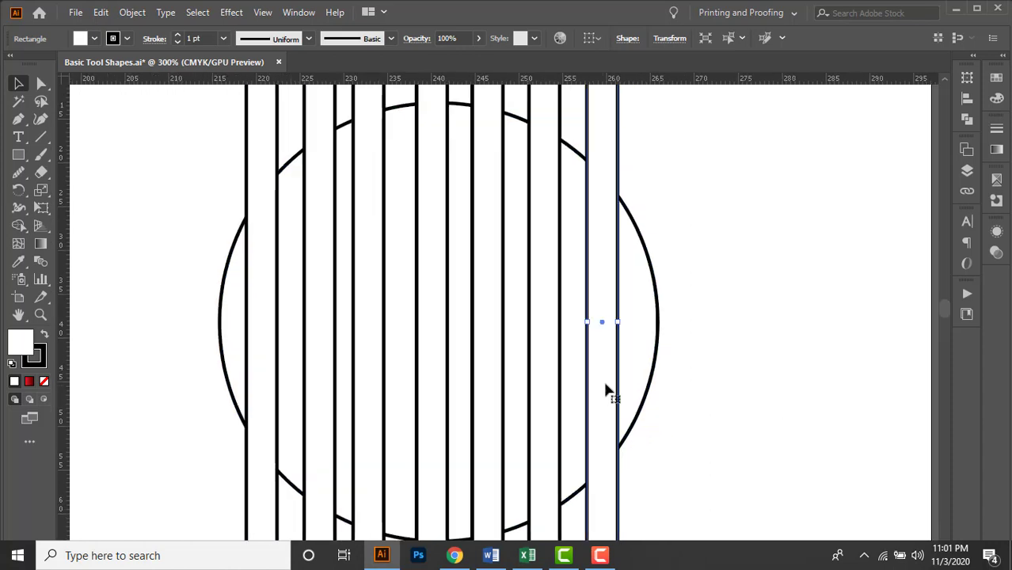
{"action": "key", "text": "Right"}
{"action": "key", "text": "Right"}
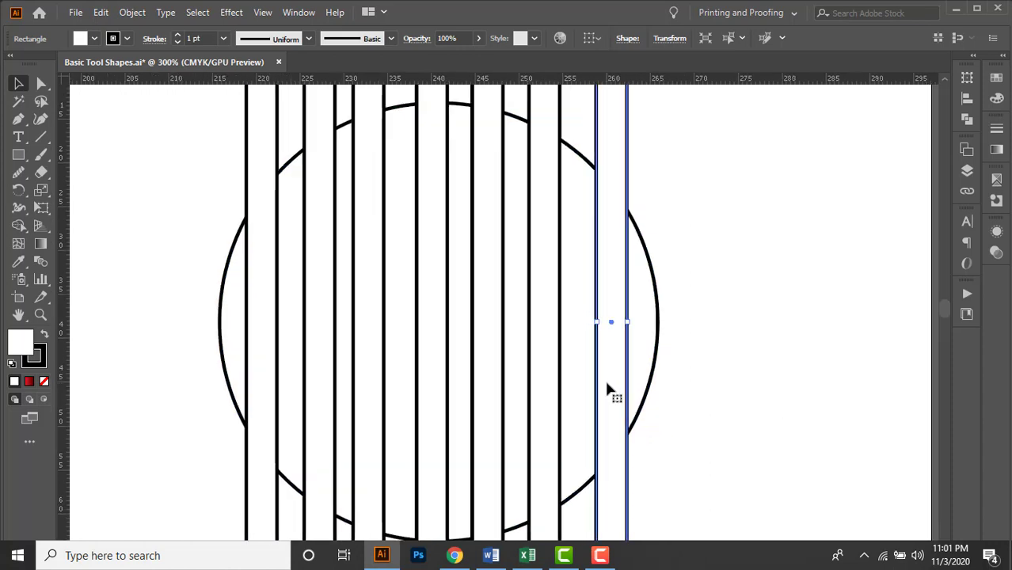
{"action": "key", "text": "Right"}
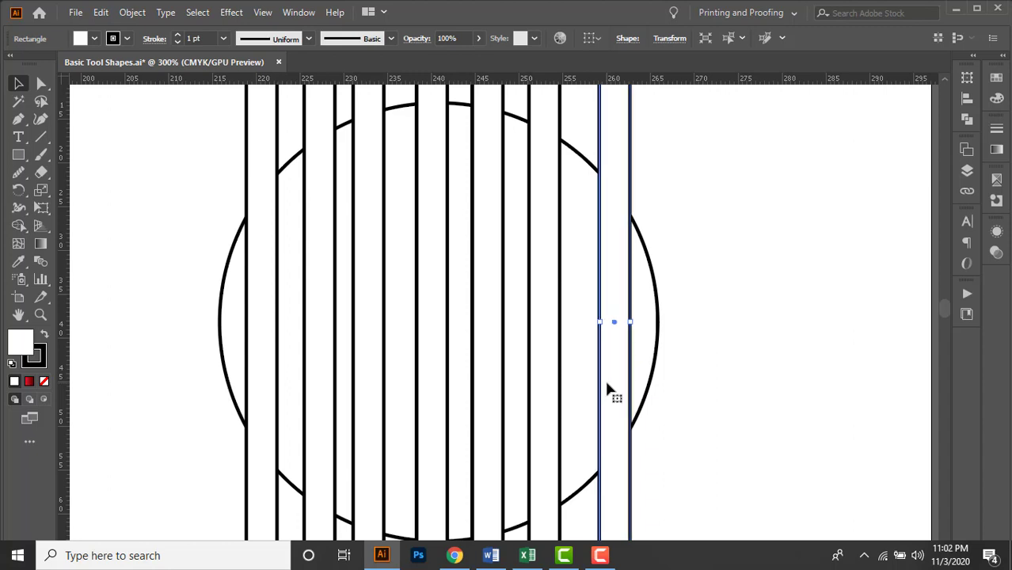
{"action": "key", "text": "Right"}
{"action": "key", "text": "Left"}
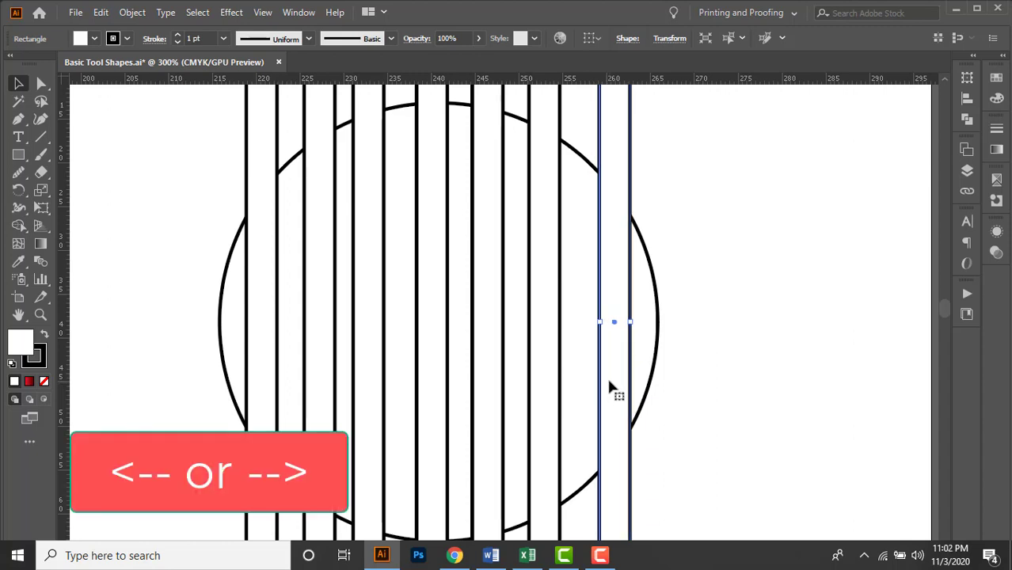
{"action": "left_click", "coordinate": [722, 323]}
Select the seven vertical bars without the circle and distribute the horizontal spacing between them equally.
{"action": "scroll", "coordinate": [661, 302], "scroll_direction": "down", "scroll_amount": 1}
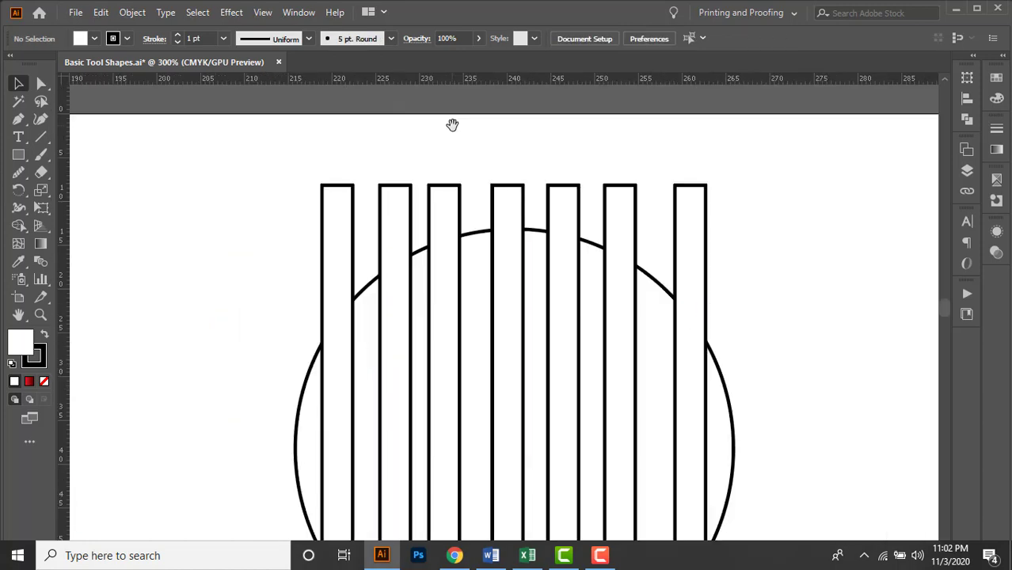
{"action": "mouse_move", "coordinate": [452, 125]}
{"action": "left_mouse_down"}
{"action": "mouse_move", "coordinate": [422, 126]}
{"action": "mouse_move", "coordinate": [475, 124]}
{"action": "mouse_move", "coordinate": [467, 132]}
{"action": "left_mouse_up"}
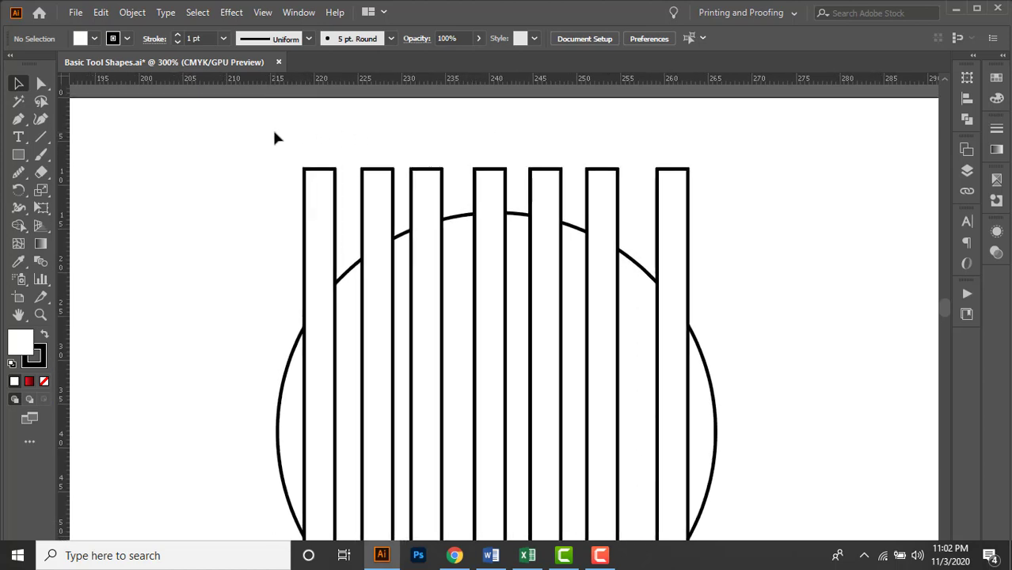
{"action": "left_click_drag", "start_coordinate": [308, 152], "coordinate": [737, 190]}
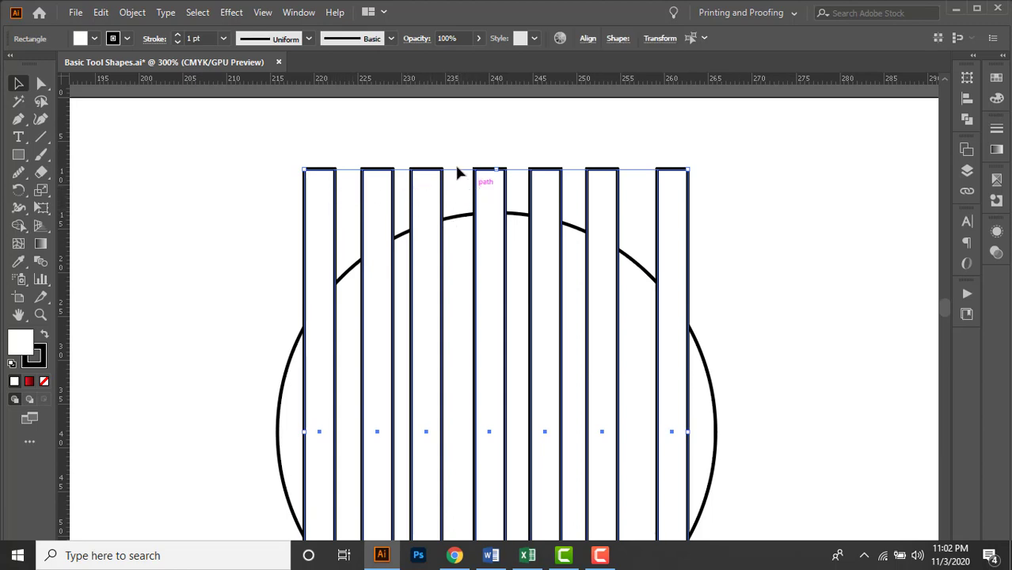
{"action": "key", "text": "ctrl+minus"}
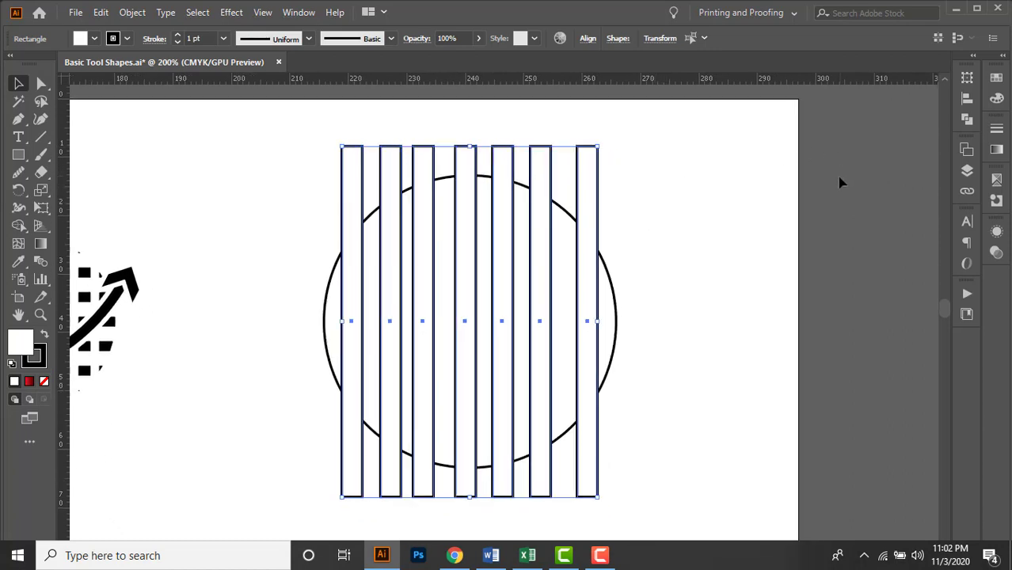
{"action": "left_click", "coordinate": [786, 204]}
{"action": "left_click_drag", "start_coordinate": [323, 129], "coordinate": [647, 164]}
{"action": "left_click", "coordinate": [968, 100]}
{"action": "left_click", "coordinate": [930, 198]}
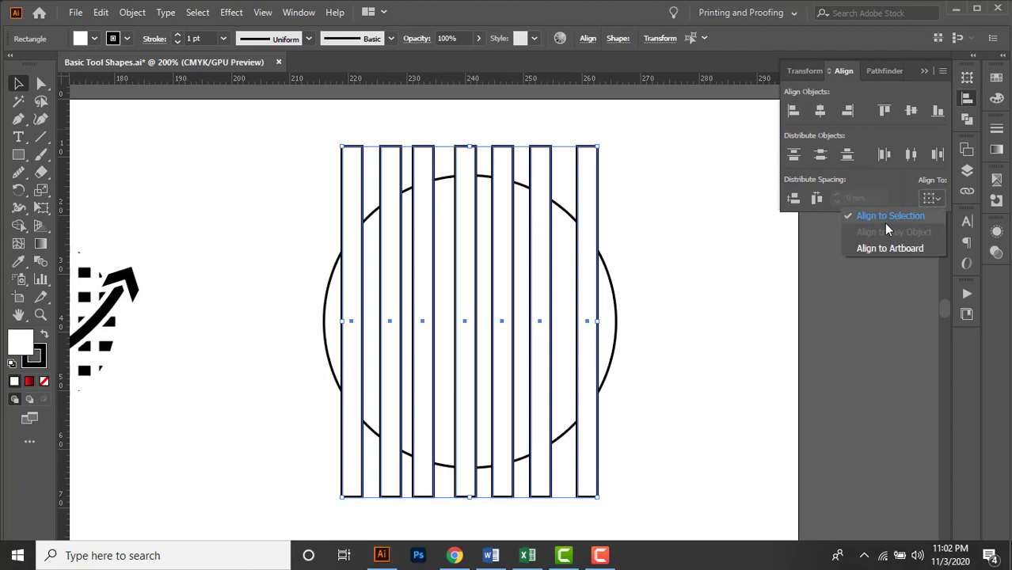
{"action": "left_click", "coordinate": [817, 199]}
{"action": "left_click", "coordinate": [817, 200]}
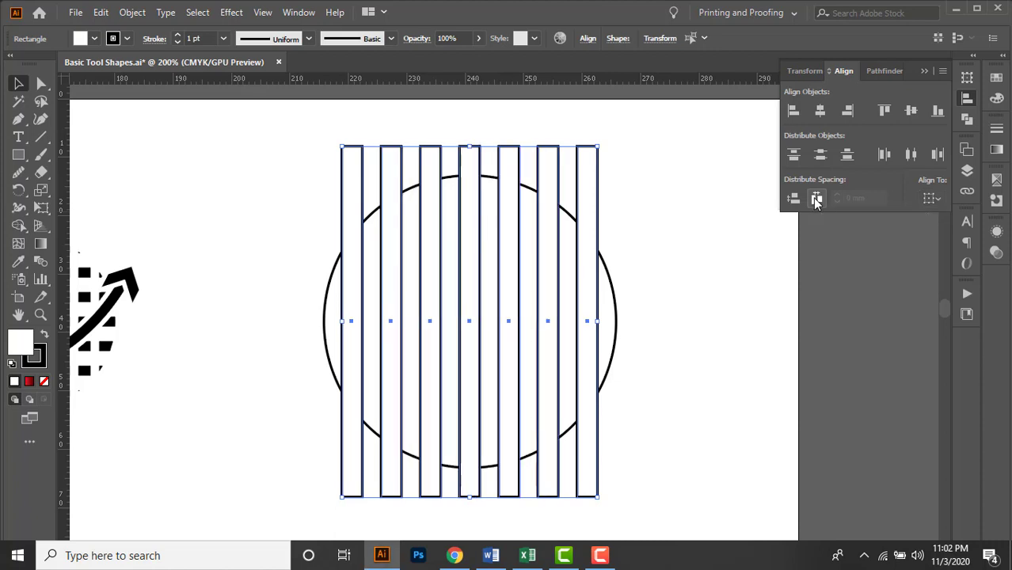
{"action": "left_click", "coordinate": [641, 176]}
Group the seven evenly spaced vertical bars.
{"action": "left_click_drag", "start_coordinate": [631, 149], "coordinate": [675, 153]}
{"action": "scroll", "coordinate": [427, 134], "scroll_direction": "up", "scroll_amount": 1}
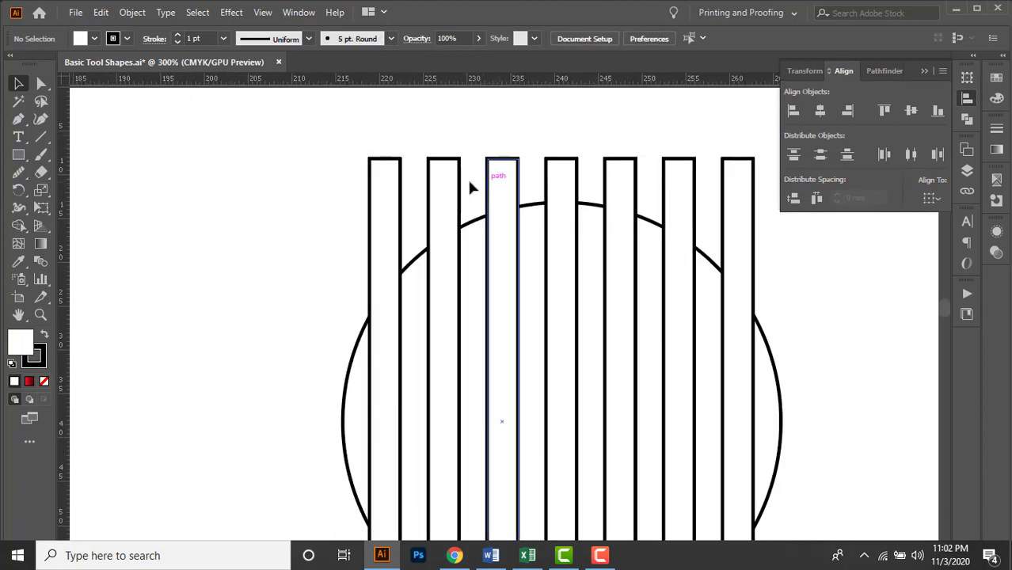
{"action": "left_click", "coordinate": [493, 161]}
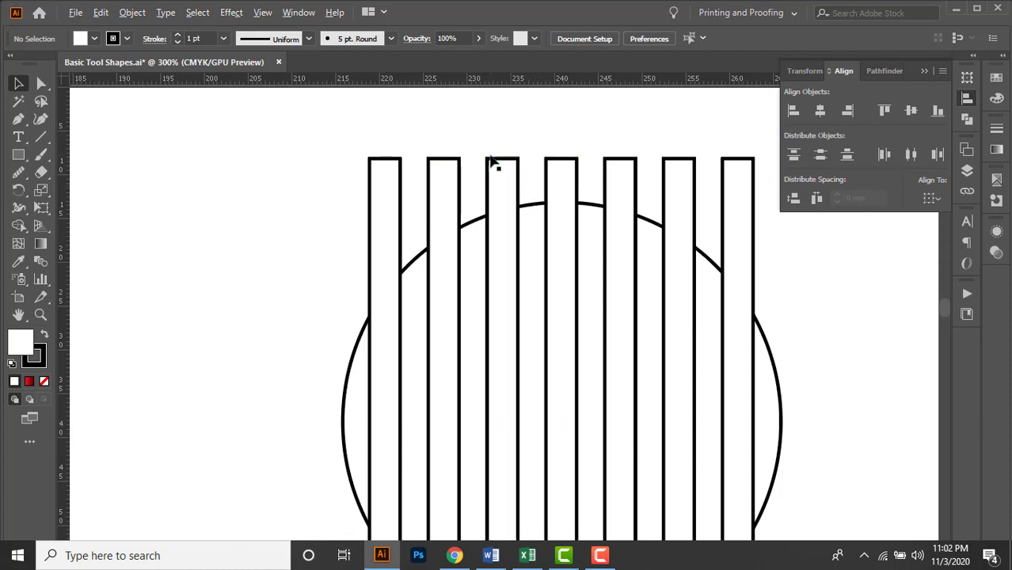
{"action": "scroll", "coordinate": [489, 155], "scroll_direction": "down", "scroll_amount": 1}
{"action": "scroll", "coordinate": [716, 219], "scroll_direction": "right", "scroll_amount": 1}
{"action": "left_click_drag", "start_coordinate": [375, 135], "coordinate": [665, 167]}
{"action": "key", "text": "ctrl+g"}
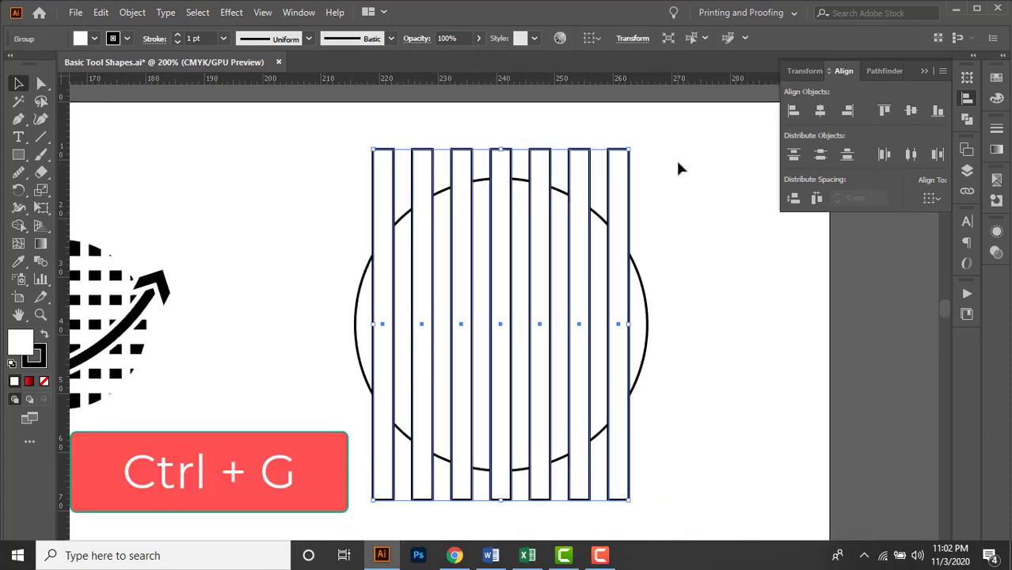
Centre the bar group horizontally and vertically on the circle, using the circle as the key object.
{"action": "left_click_drag", "start_coordinate": [314, 153], "coordinate": [683, 453]}
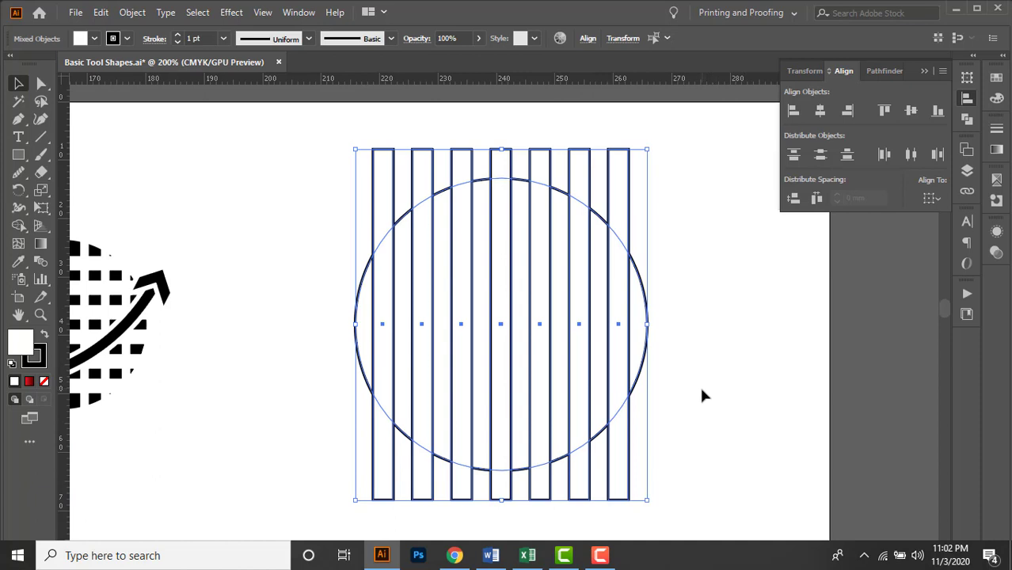
{"action": "left_click", "coordinate": [646, 353]}
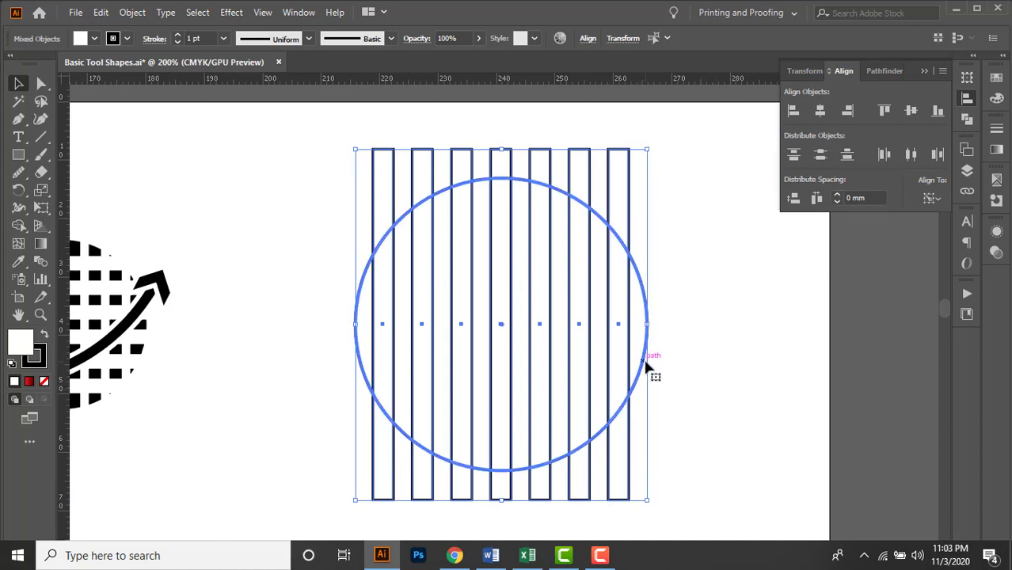
{"action": "left_click", "coordinate": [822, 113]}
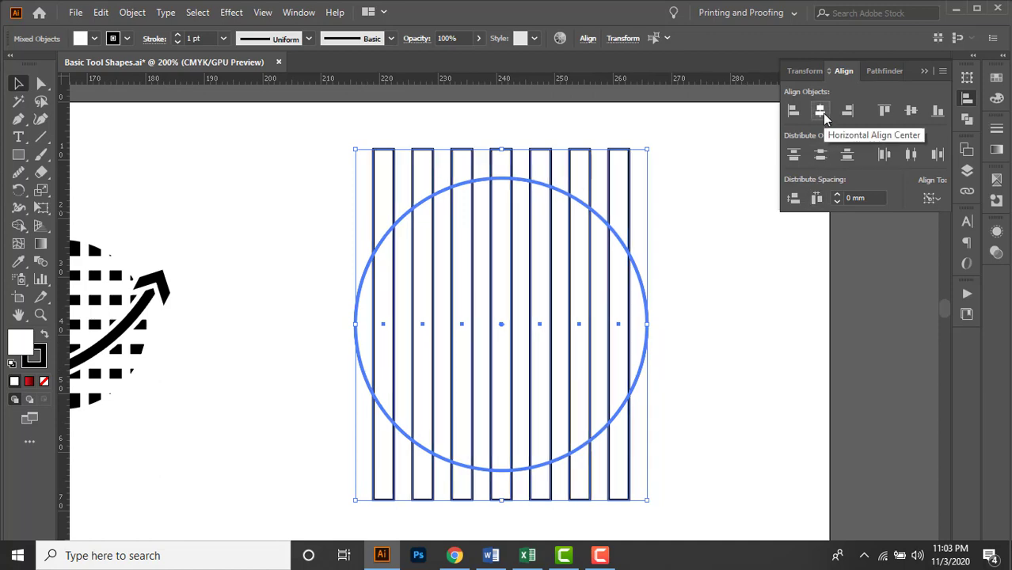
{"action": "left_click", "coordinate": [912, 111]}
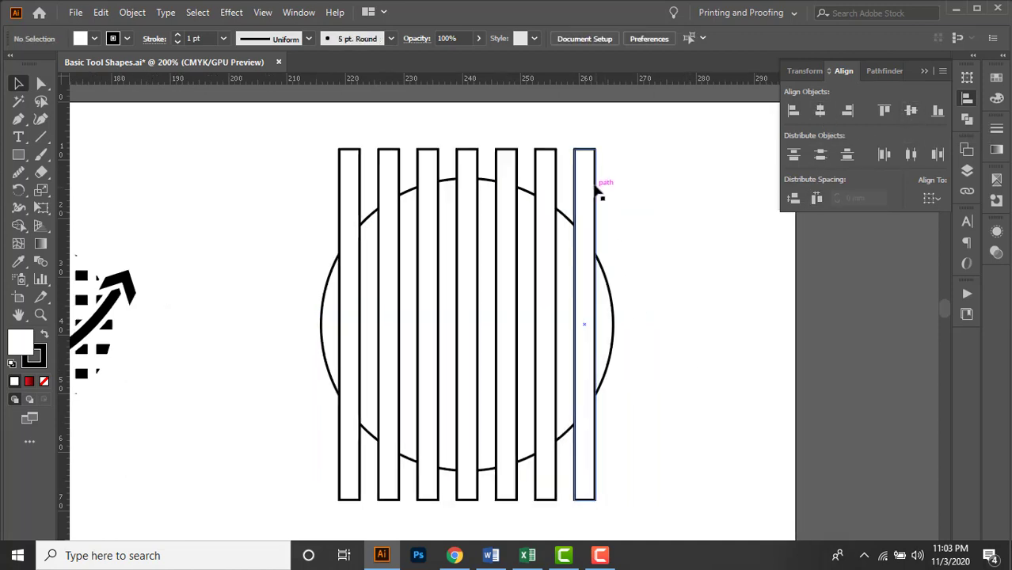
Duplicate the bar group in place and rotate the copy 90° to form a grid over the circle.
{"action": "left_click", "coordinate": [595, 184]}
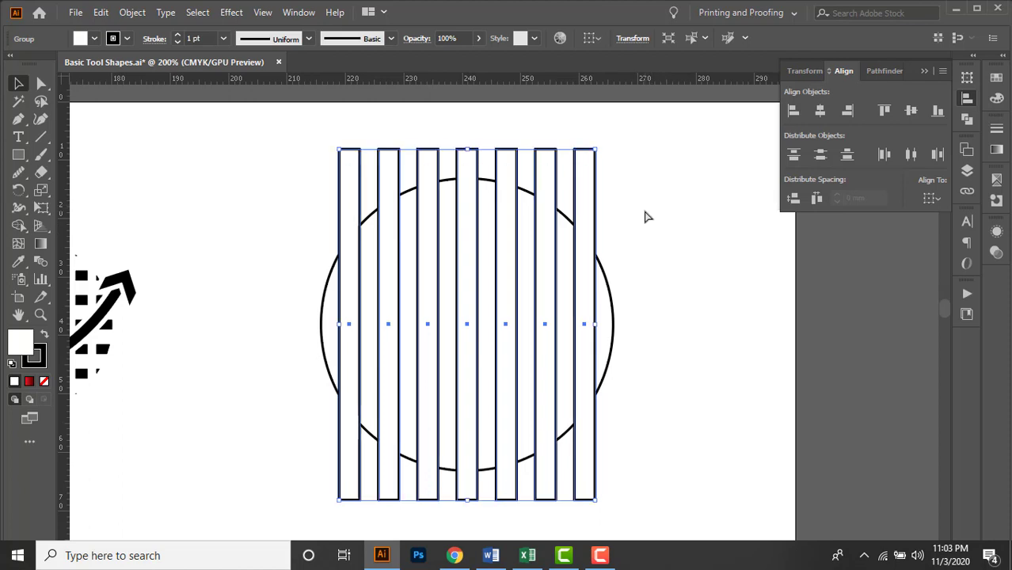
{"action": "left_click", "coordinate": [967, 77]}
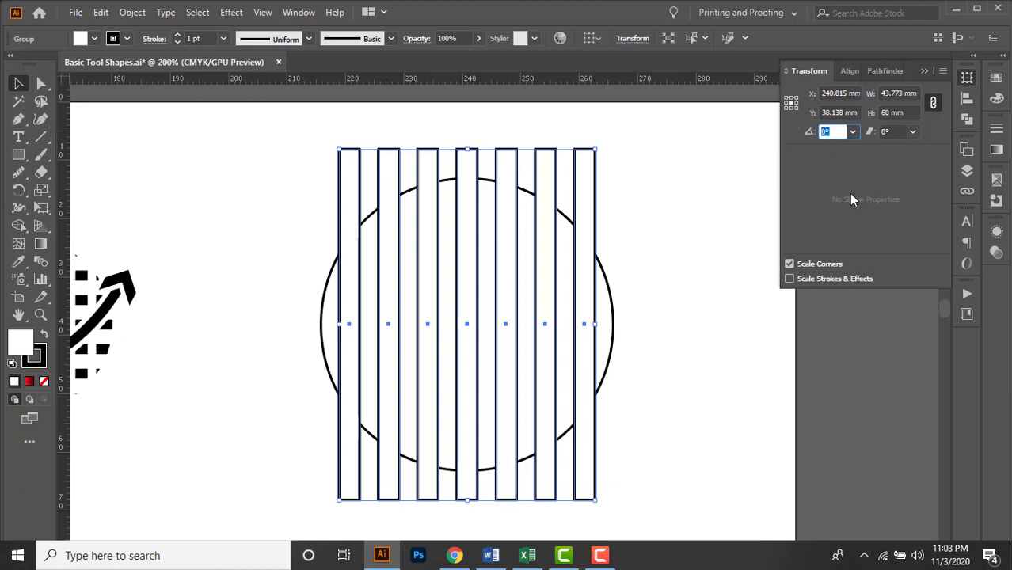
{"action": "type", "text": "90"}
{"action": "key", "text": "Return"}
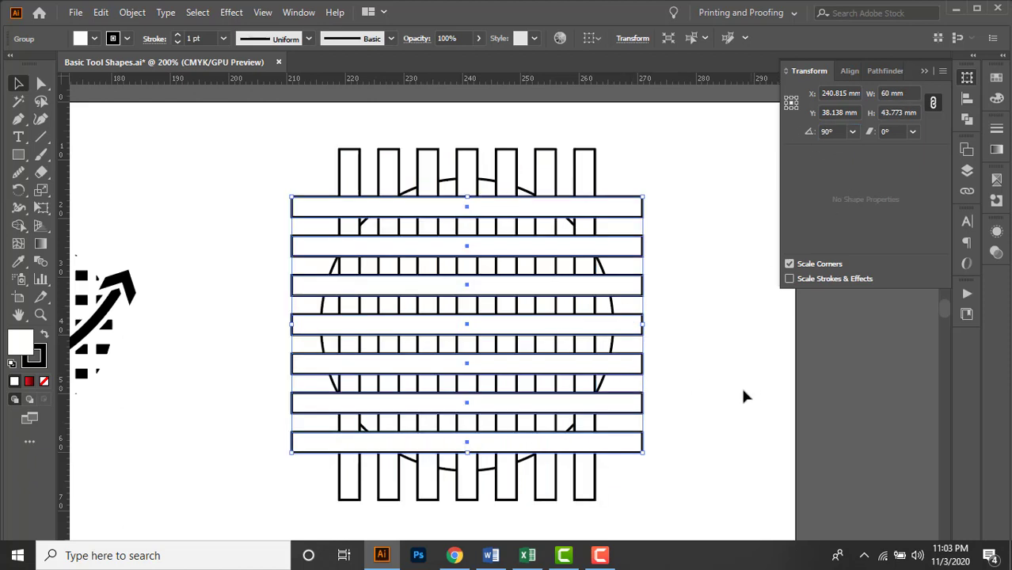
{"action": "left_click", "coordinate": [731, 390]}
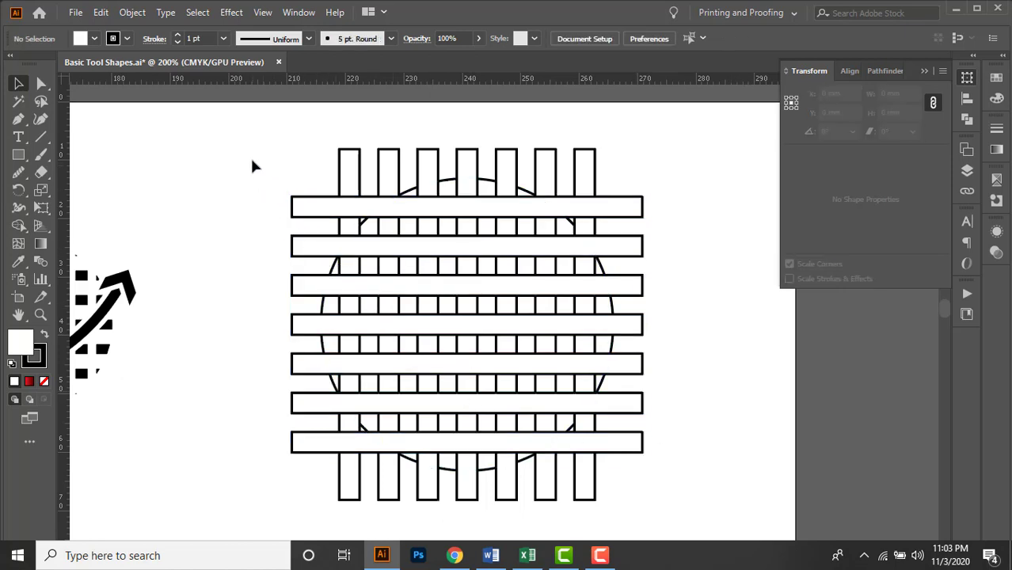
Subtract both crossed bar groups from the circle with Minus Front to leave a round grid of small squares.
{"action": "left_click_drag", "start_coordinate": [251, 136], "coordinate": [683, 513]}
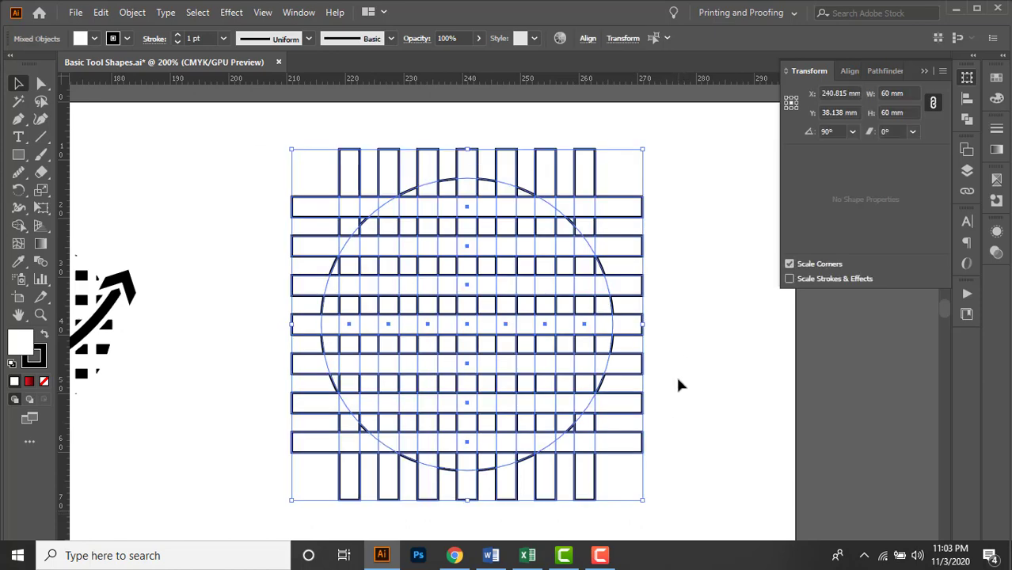
{"action": "left_click", "coordinate": [969, 121]}
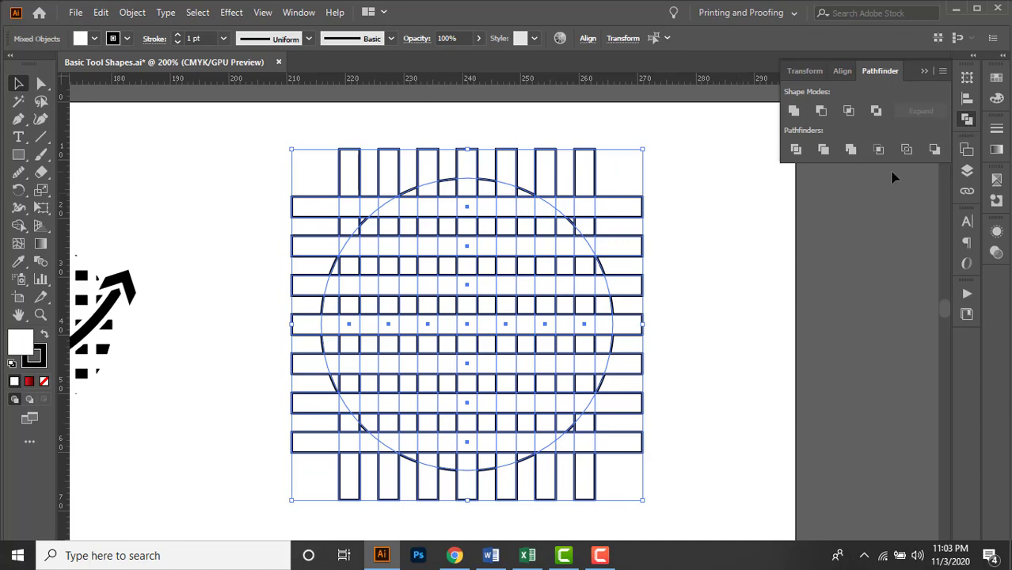
{"action": "left_click", "coordinate": [821, 113]}
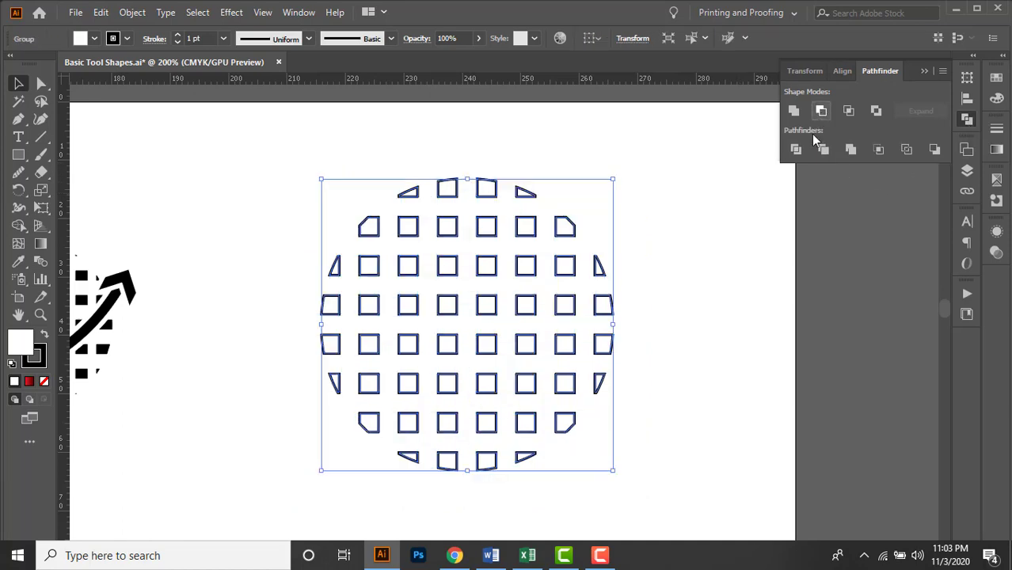
{"action": "left_click", "coordinate": [707, 261]}
{"action": "left_click_drag", "start_coordinate": [683, 277], "coordinate": [723, 252]}
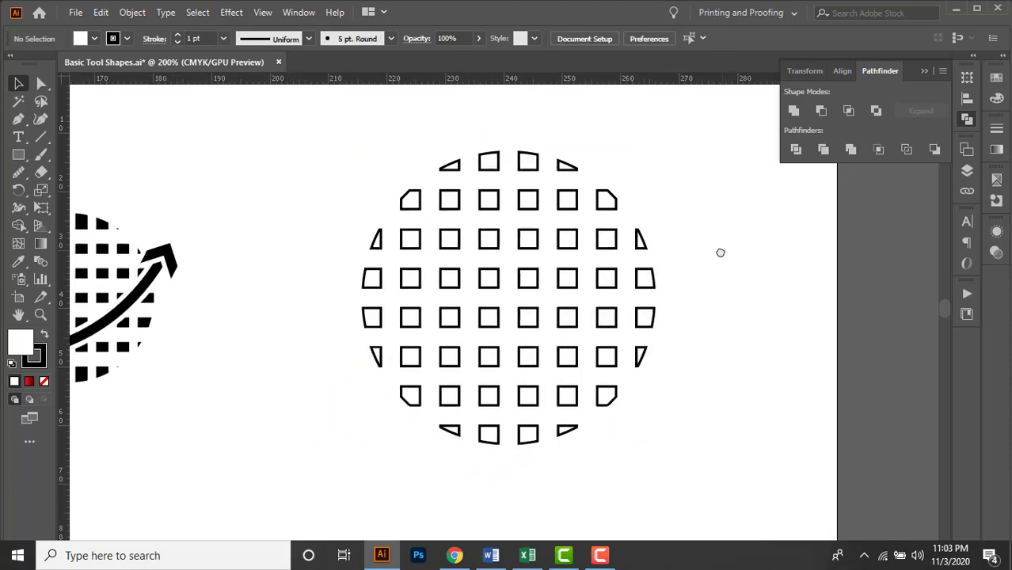
Begin a curved path with the Curvature tool, placing three points that arc down around the grid's lower-left outer edge.
{"action": "left_click_drag", "start_coordinate": [349, 168], "coordinate": [710, 437]}
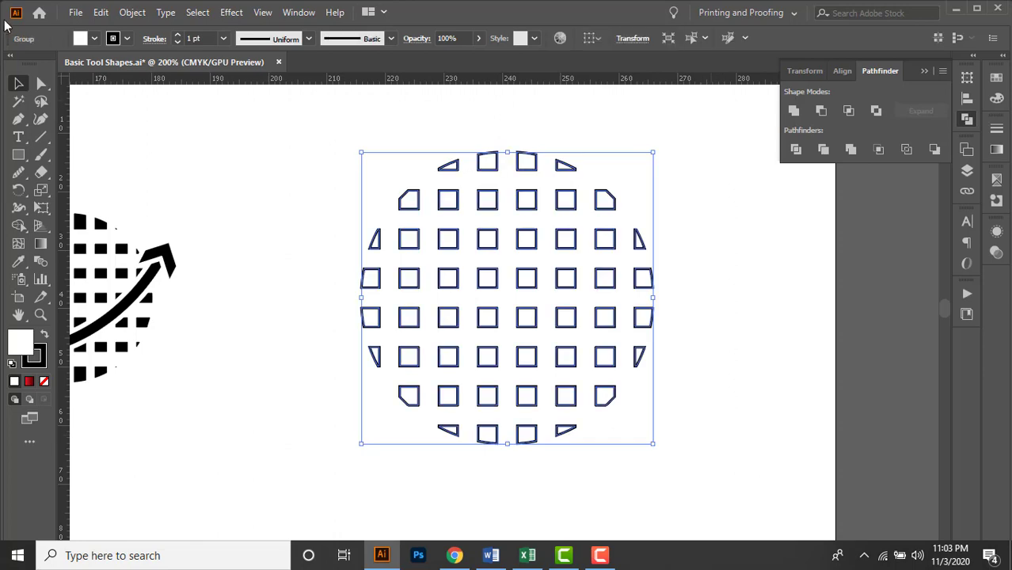
{"action": "left_click_drag", "start_coordinate": [204, 265], "coordinate": [457, 265]}
{"action": "left_click_drag", "start_coordinate": [513, 296], "coordinate": [391, 302]}
{"action": "left_click", "coordinate": [45, 121]}
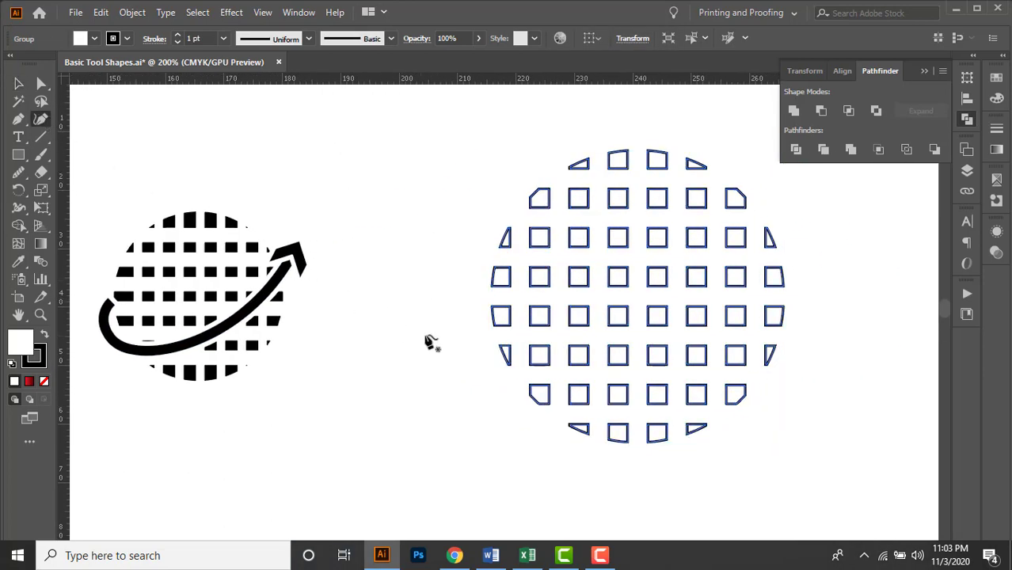
{"action": "scroll", "coordinate": [486, 316], "scroll_direction": "up", "scroll_amount": 1}
{"action": "left_click_drag", "start_coordinate": [460, 294], "coordinate": [394, 270]}
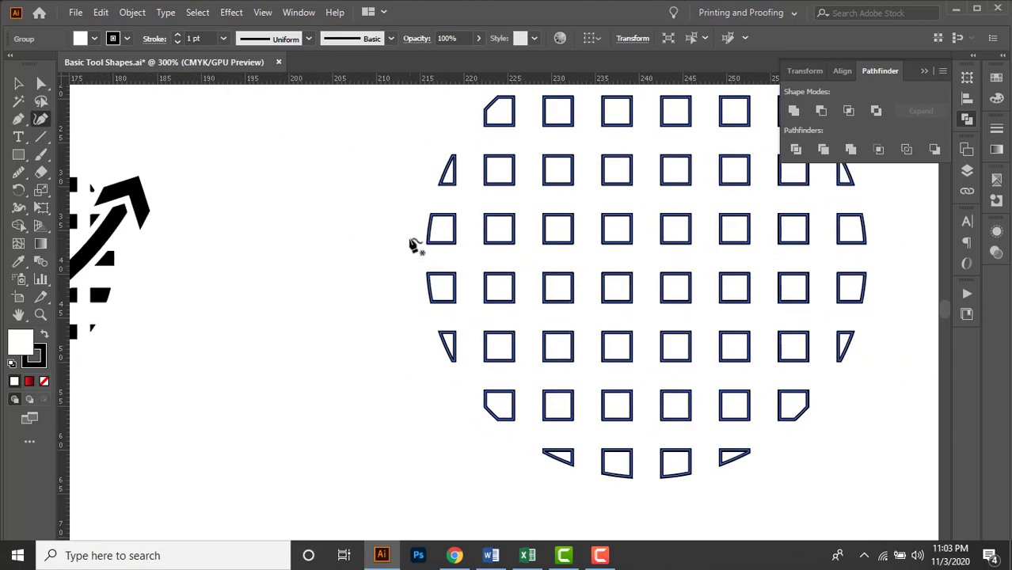
{"action": "left_click", "coordinate": [408, 239]}
{"action": "left_click", "coordinate": [385, 302]}
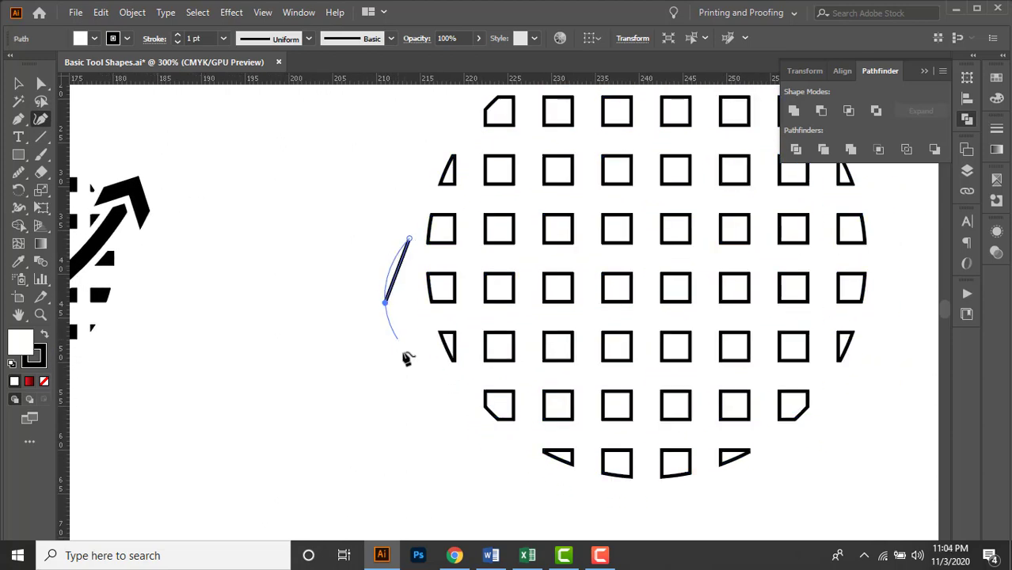
{"action": "left_click", "coordinate": [441, 385]}
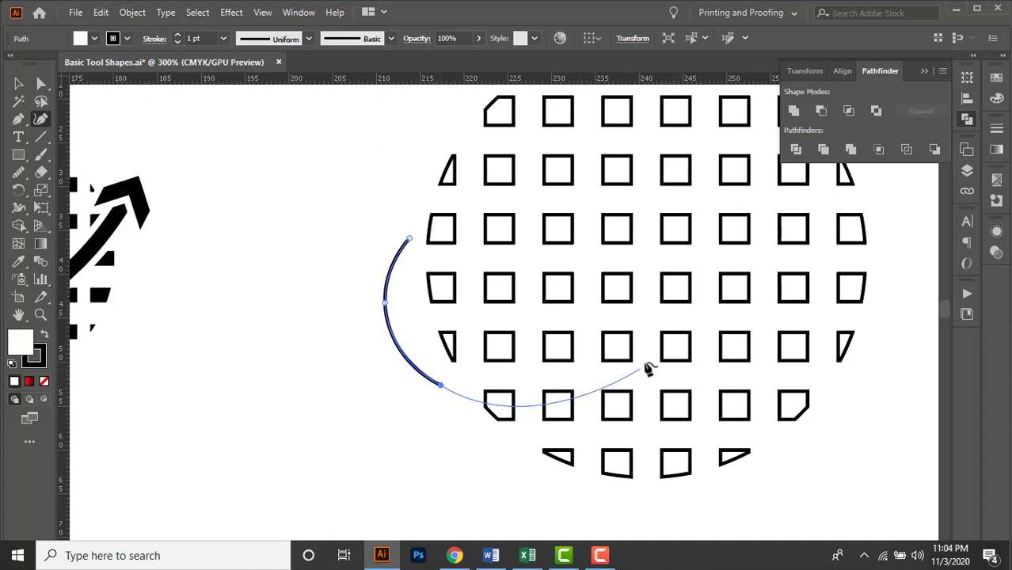
{"action": "left_click", "coordinate": [662, 304]}
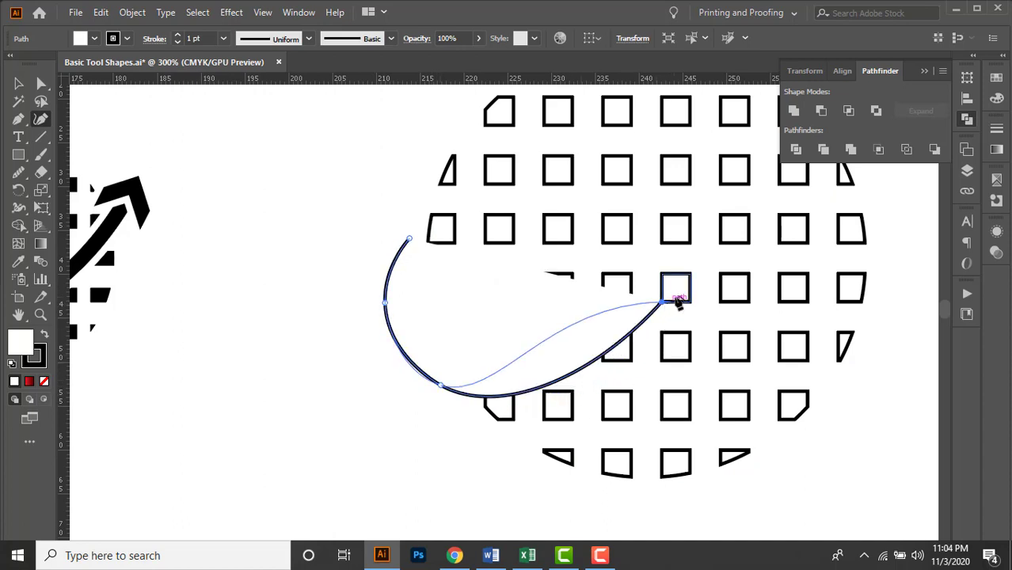
{"action": "key", "text": "ctrl+z"}
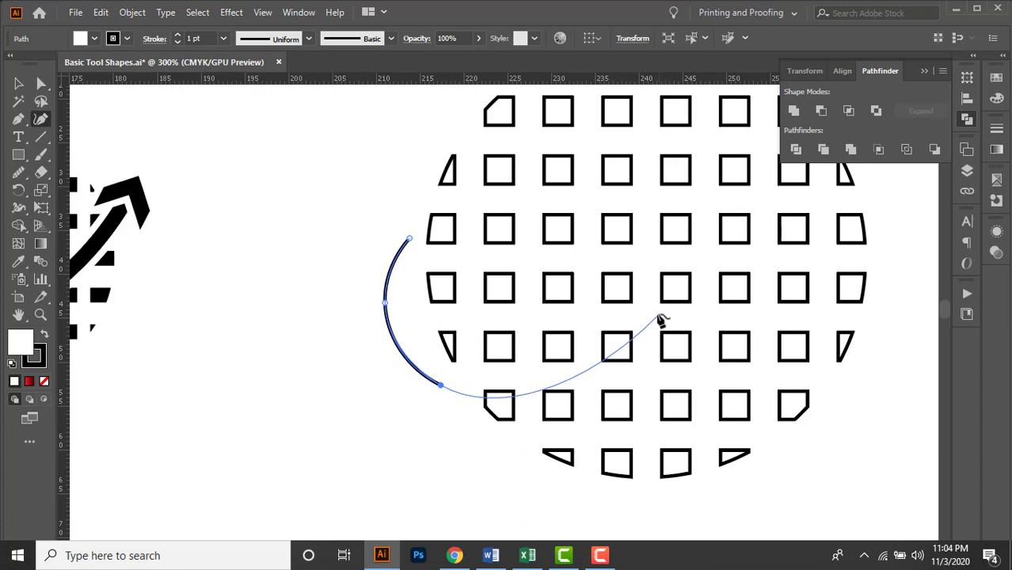
{"action": "left_click", "coordinate": [657, 316]}
{"action": "left_click", "coordinate": [683, 302]}
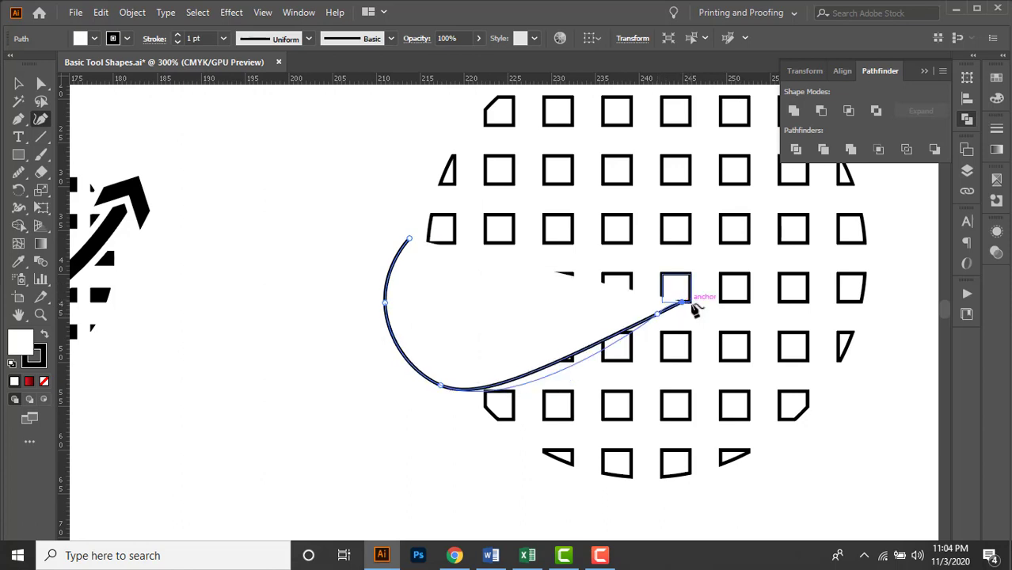
{"action": "key", "text": "ctrl+z"}
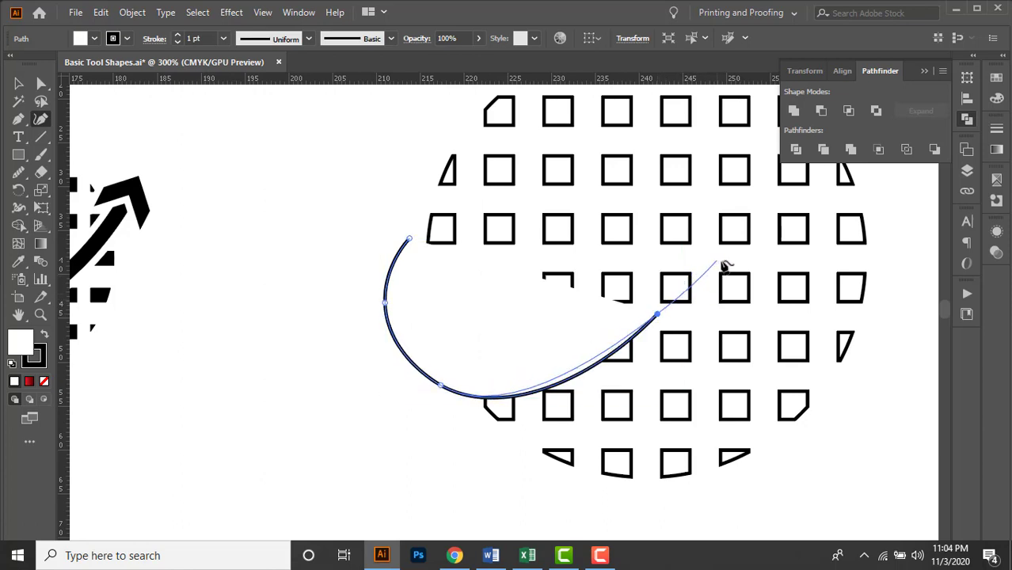
{"action": "key", "text": "space"}
{"action": "left_click_drag", "start_coordinate": [724, 258], "coordinate": [654, 300]}
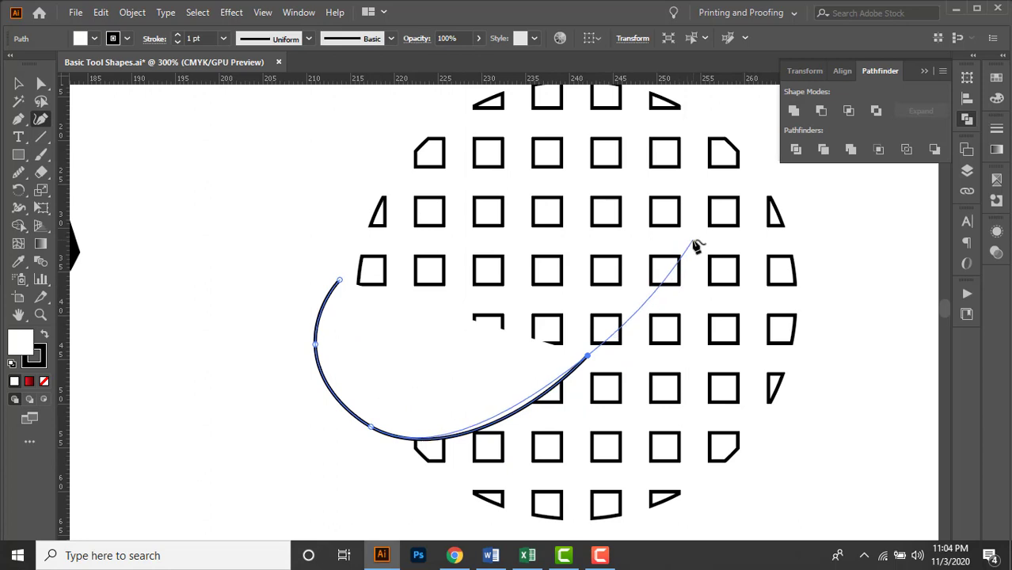
{"action": "key", "text": "ctrl+z"}
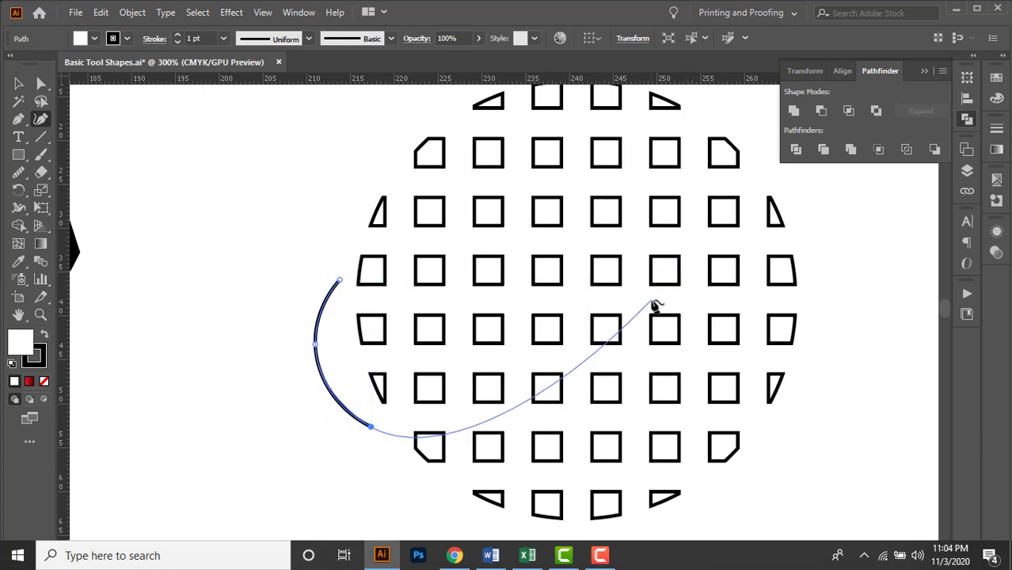
Extend the curve diagonally up across the grid to an end point just beyond its upper-right edge and finish the path.
{"action": "left_click", "coordinate": [651, 302]}
{"action": "key", "text": "space"}
{"action": "left_click_drag", "start_coordinate": [685, 277], "coordinate": [627, 306]}
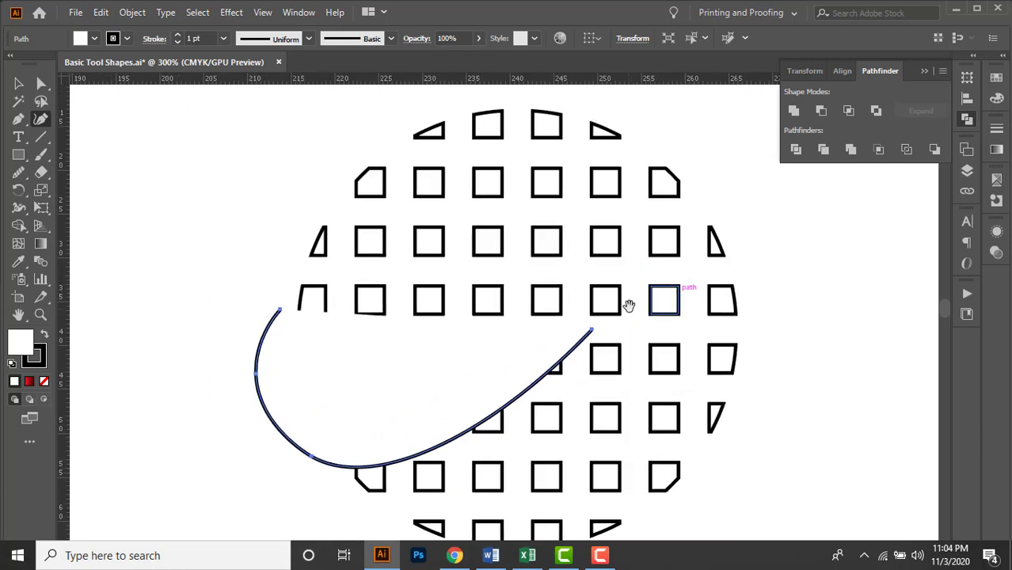
{"action": "left_click", "coordinate": [713, 174]}
{"action": "key", "text": "space"}
{"action": "left_click_drag", "start_coordinate": [726, 192], "coordinate": [684, 174]}
{"action": "key", "text": "v"}
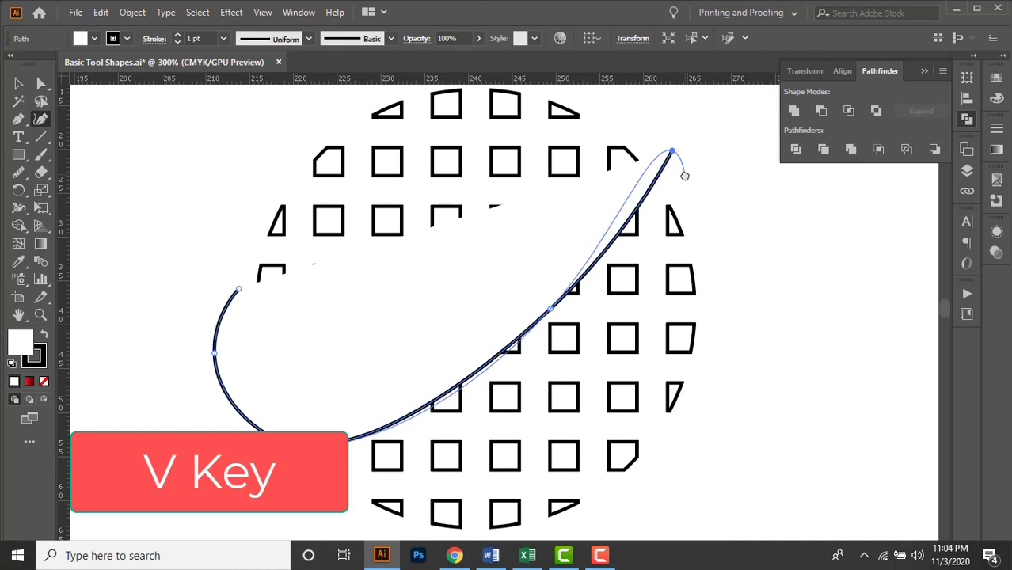
{"action": "key", "text": "v"}
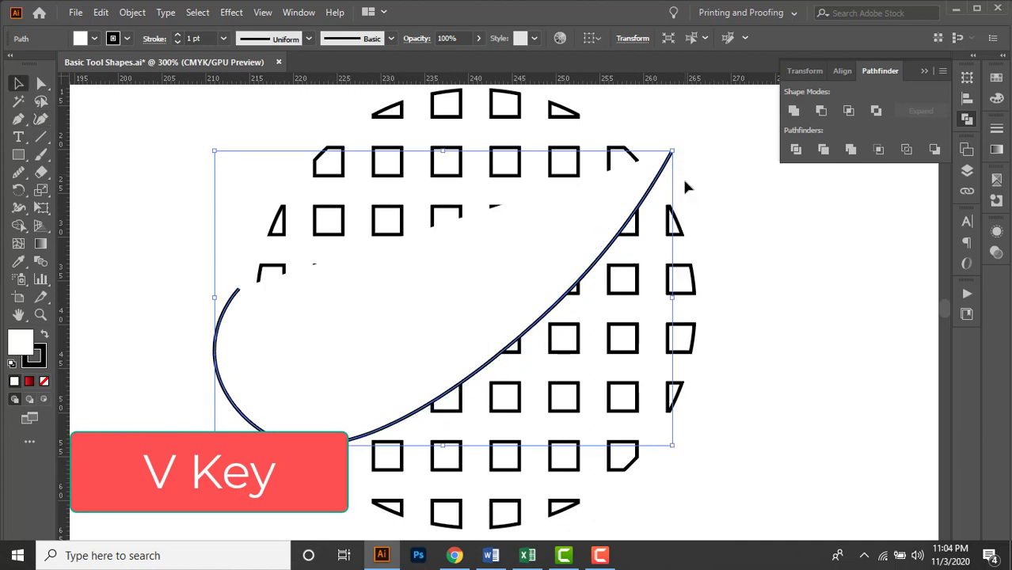
{"action": "left_click_drag", "start_coordinate": [706, 284], "coordinate": [736, 278]}
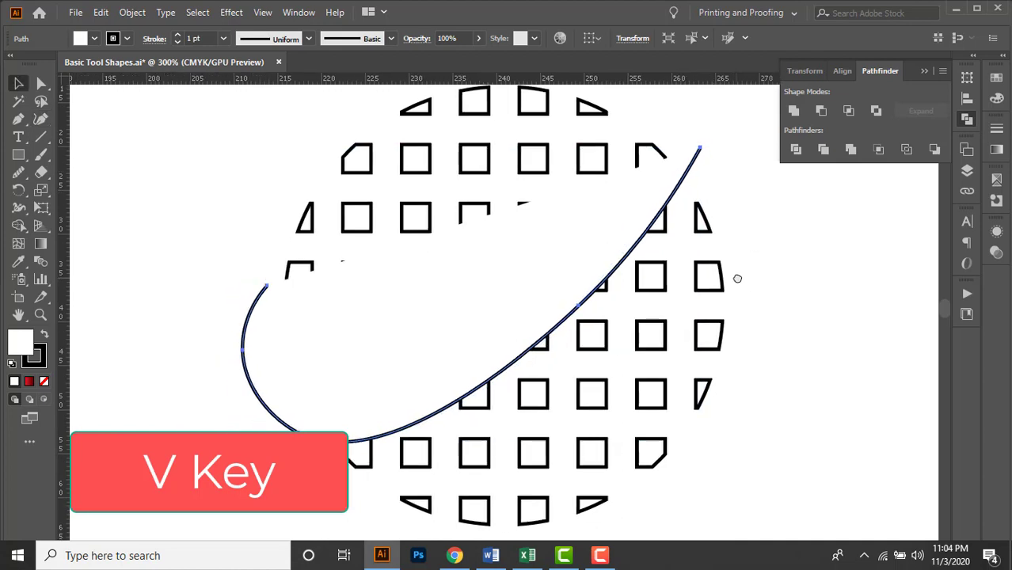
Set the curved path's fill to None, keeping its black stroke.
{"action": "left_click", "coordinate": [94, 39]}
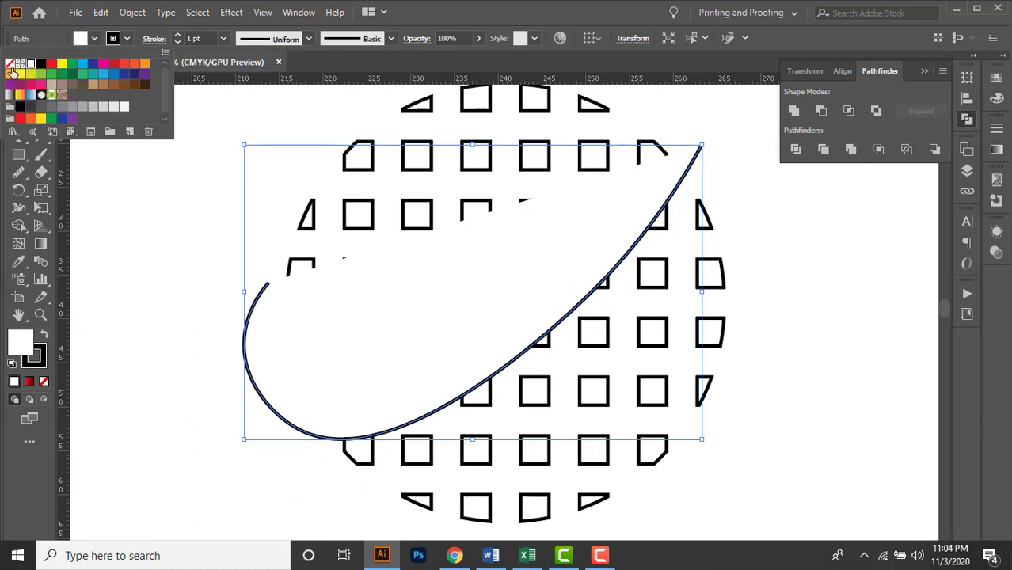
{"action": "left_click", "coordinate": [12, 69]}
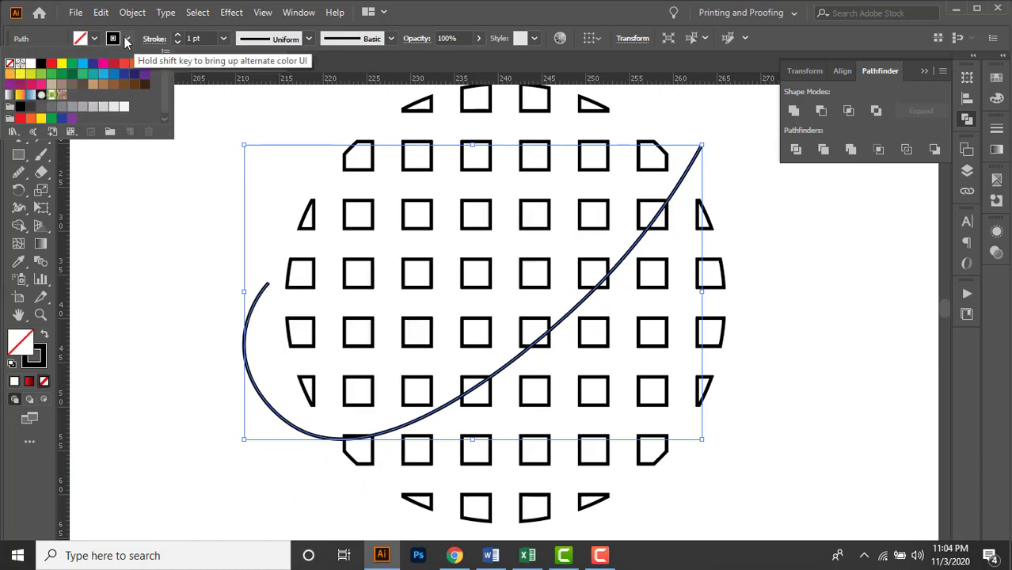
{"action": "left_click", "coordinate": [127, 40]}
{"action": "left_click", "coordinate": [127, 39]}
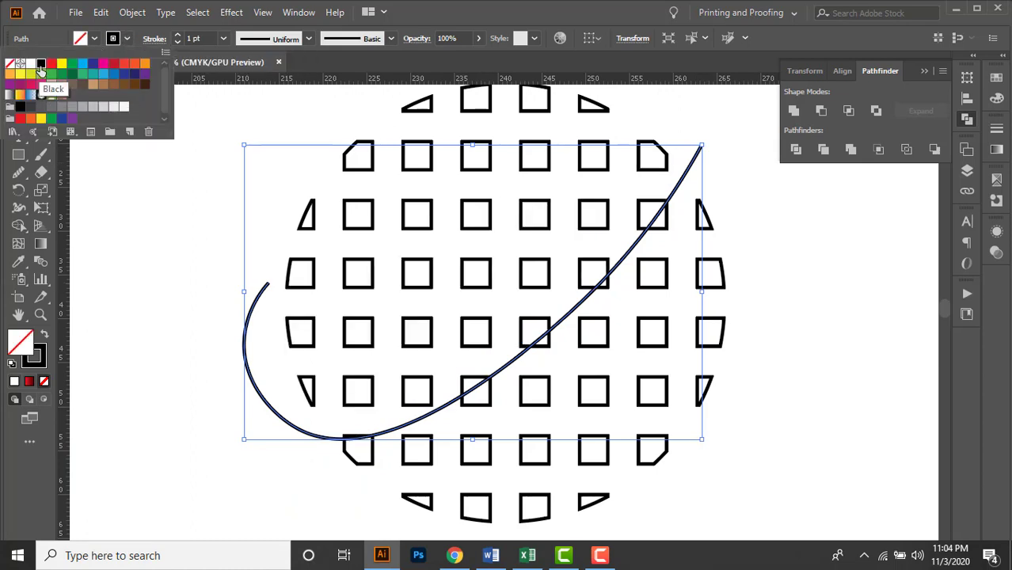
{"action": "left_click", "coordinate": [798, 334]}
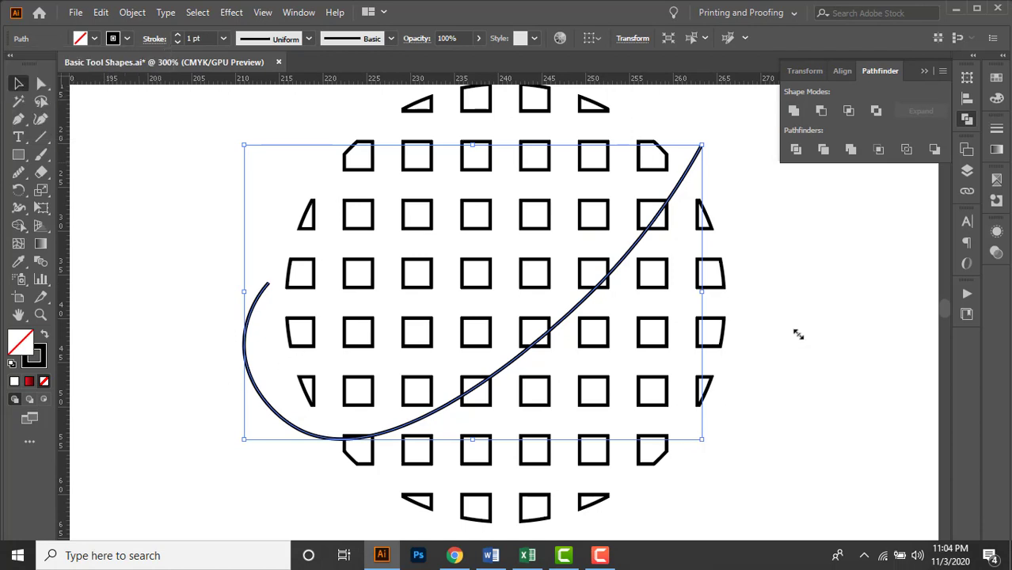
{"action": "left_click_drag", "start_coordinate": [786, 283], "coordinate": [798, 289]}
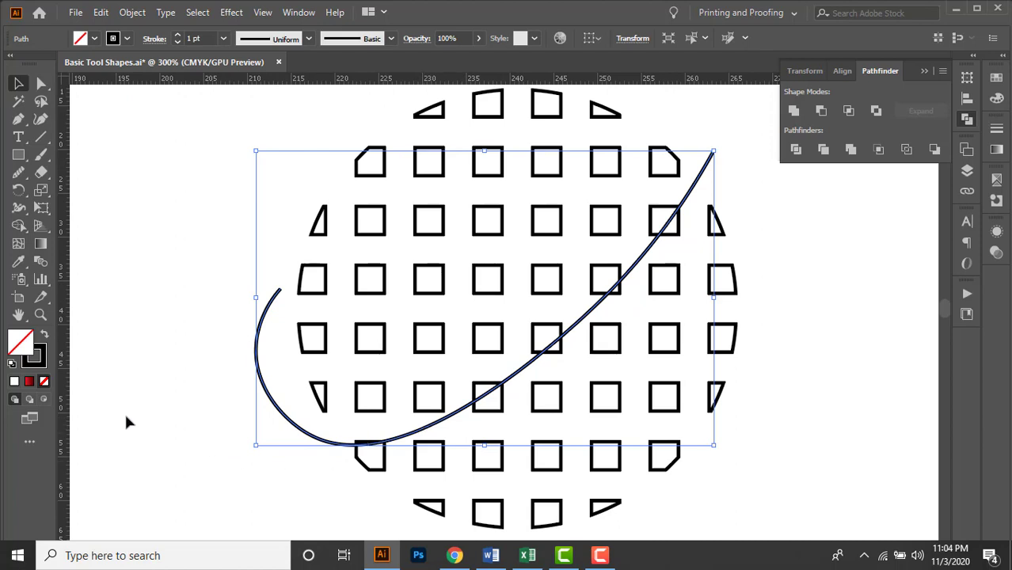
Even out the curved path along its whole length with the Smooth tool.
{"action": "left_click", "coordinate": [20, 181]}
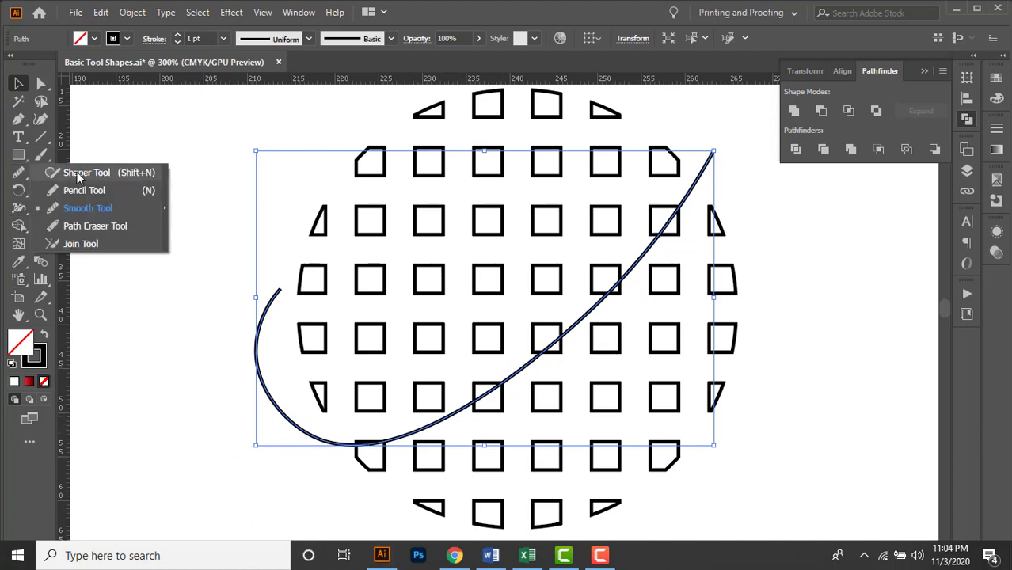
{"action": "left_click", "coordinate": [121, 208]}
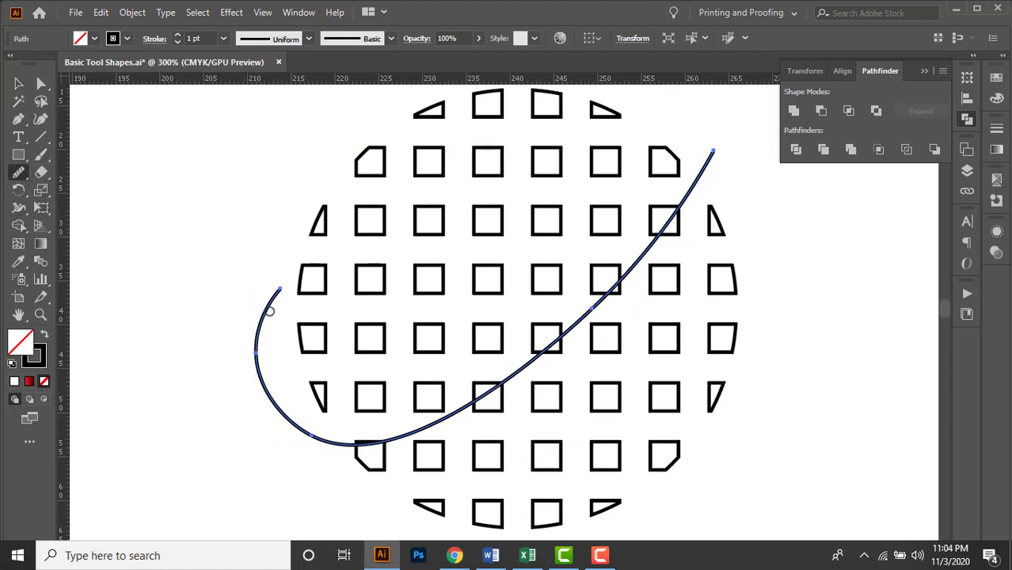
{"action": "mouse_move", "coordinate": [270, 303]}
{"action": "left_mouse_down"}
{"action": "mouse_move", "coordinate": [303, 418]}
{"action": "mouse_move", "coordinate": [357, 446]}
{"action": "mouse_move", "coordinate": [427, 436]}
{"action": "mouse_move", "coordinate": [549, 372]}
{"action": "left_mouse_up"}
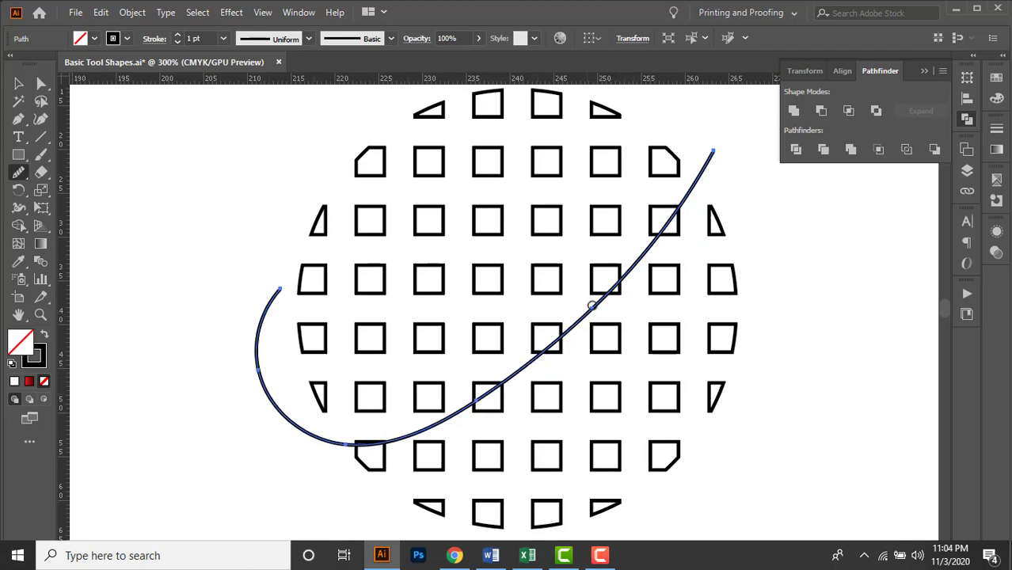
{"action": "left_click_drag", "start_coordinate": [591, 300], "coordinate": [696, 193]}
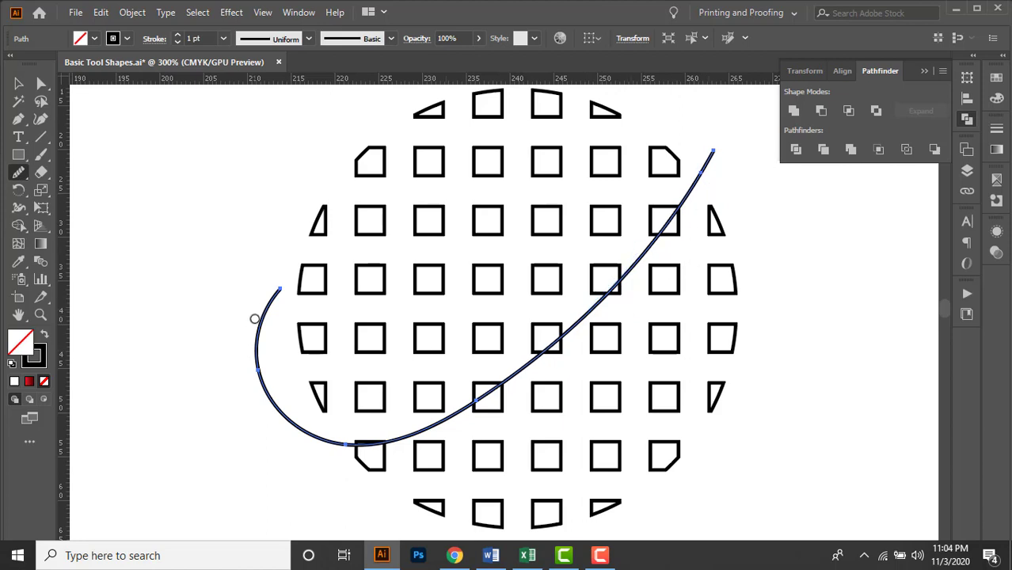
{"action": "left_click_drag", "start_coordinate": [253, 316], "coordinate": [286, 467]}
{"action": "left_click", "coordinate": [18, 86]}
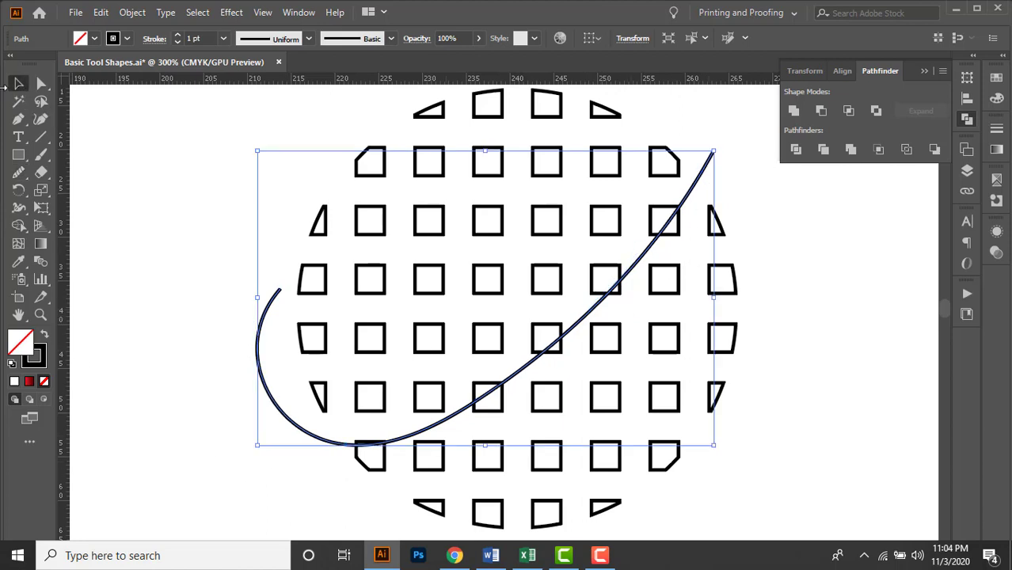
Add the Arrow 10 arrowhead to the upper-right end of the curved path.
{"action": "left_click", "coordinate": [1001, 132]}
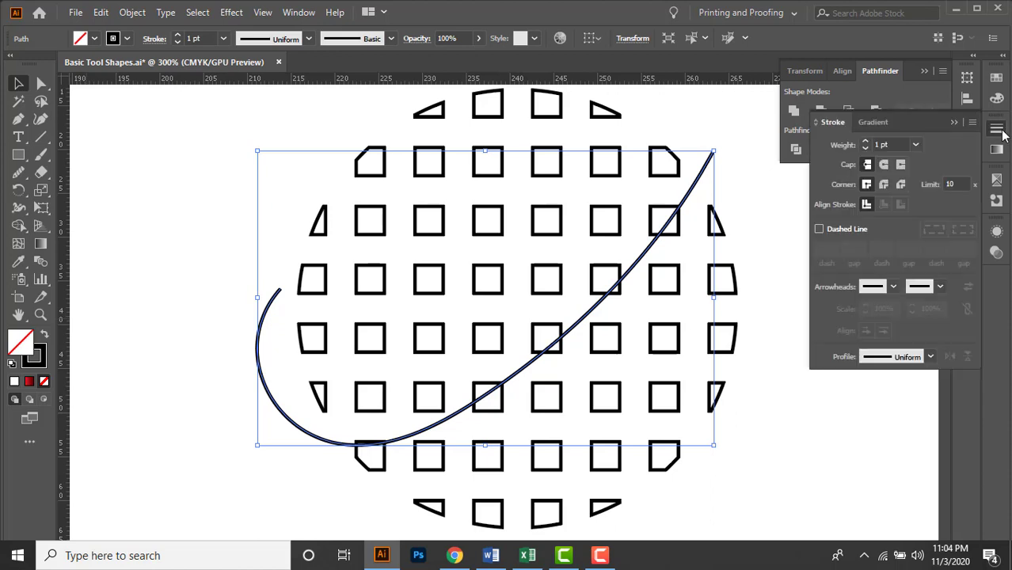
{"action": "left_click", "coordinate": [941, 288]}
{"action": "scroll", "coordinate": [929, 355], "scroll_direction": "down", "scroll_amount": 1}
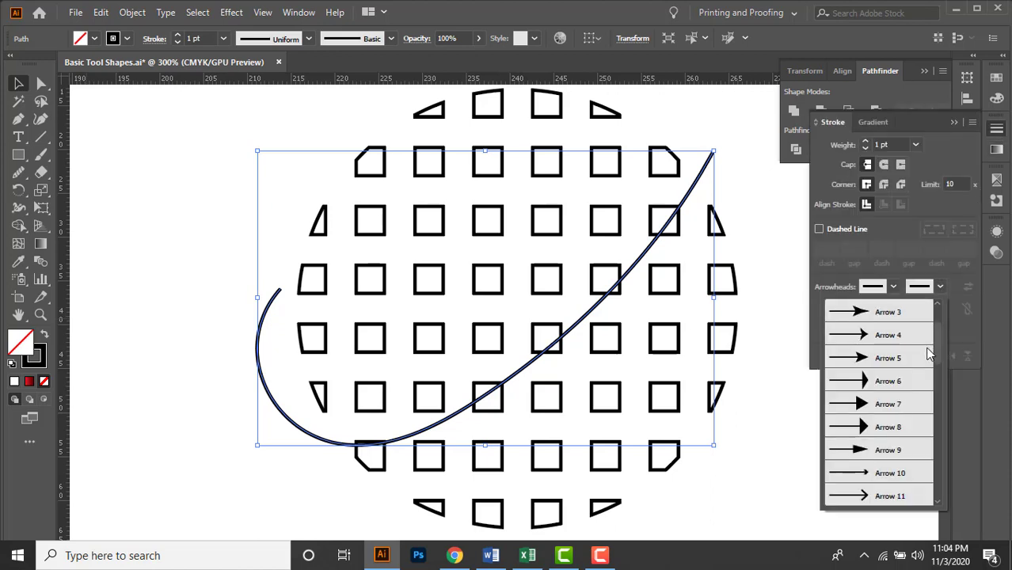
{"action": "left_click", "coordinate": [879, 475]}
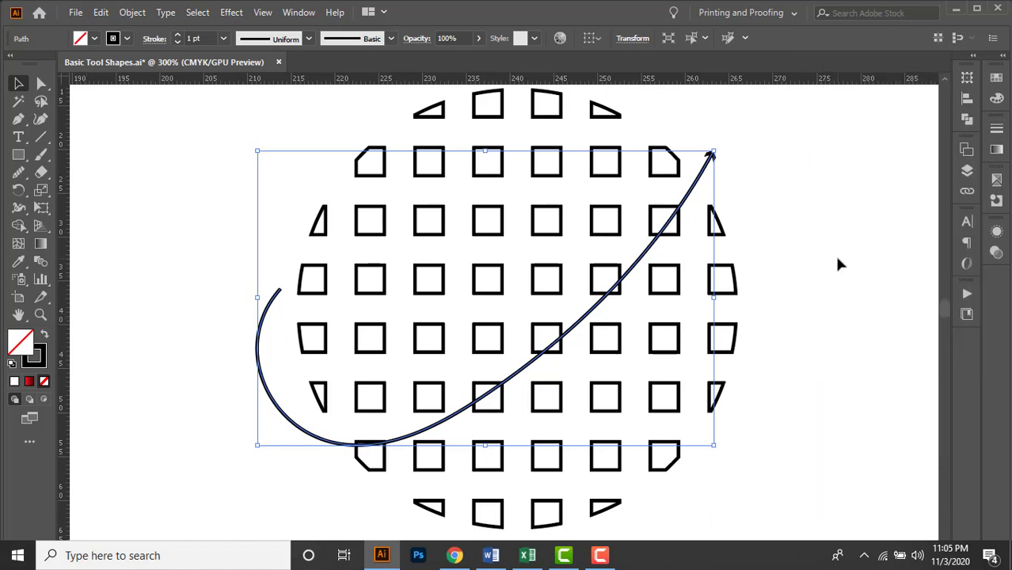
{"action": "left_click_drag", "start_coordinate": [793, 254], "coordinate": [806, 248]}
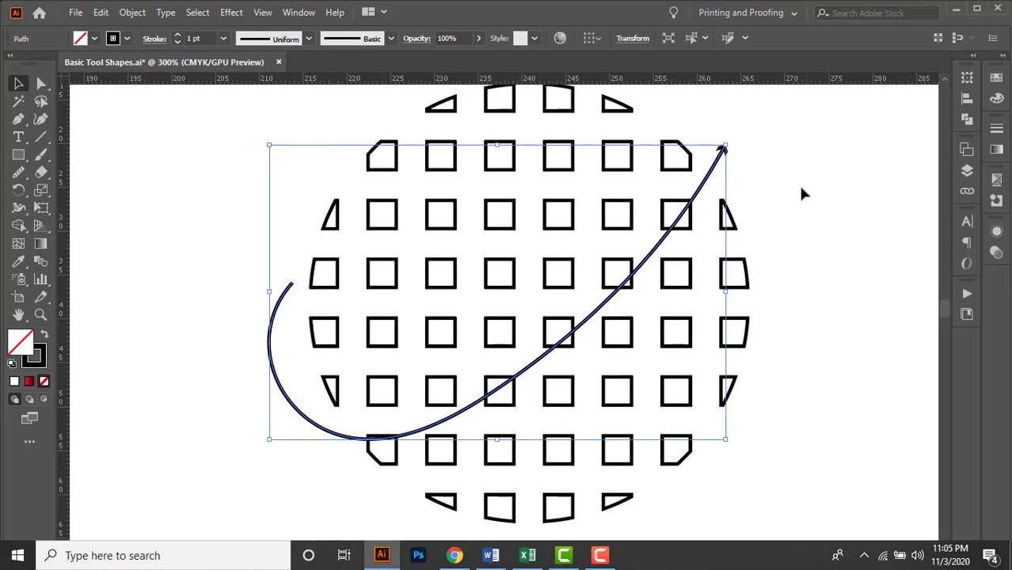
Set the curved arrow's stroke weight to 3 pt and nudge the arrow slightly to the right over the grid.
{"action": "left_click", "coordinate": [212, 39]}
{"action": "type", "text": "2"}
{"action": "key", "text": "Return"}
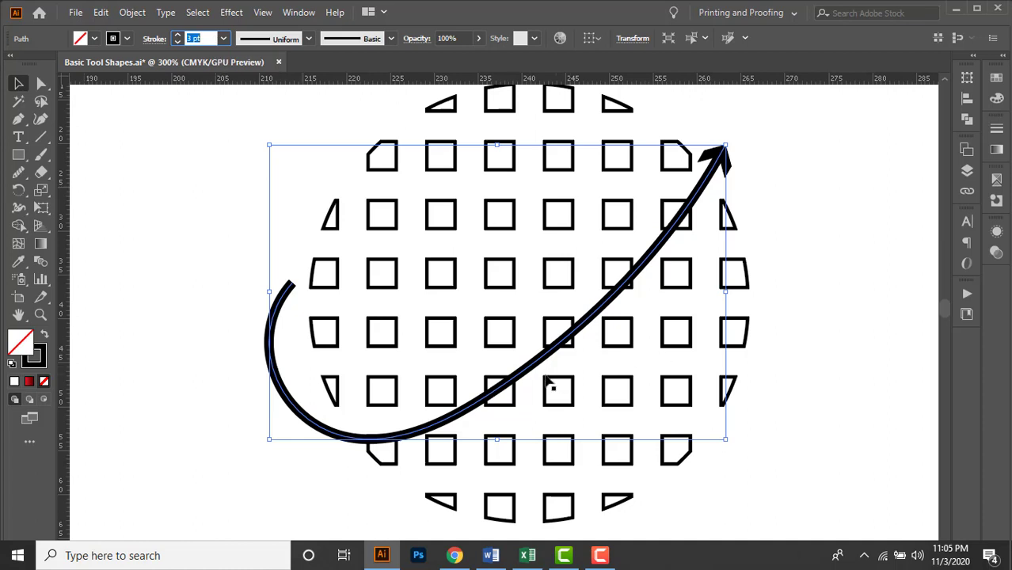
{"action": "left_click_drag", "start_coordinate": [524, 376], "coordinate": [534, 370]}
{"action": "left_click", "coordinate": [198, 38]}
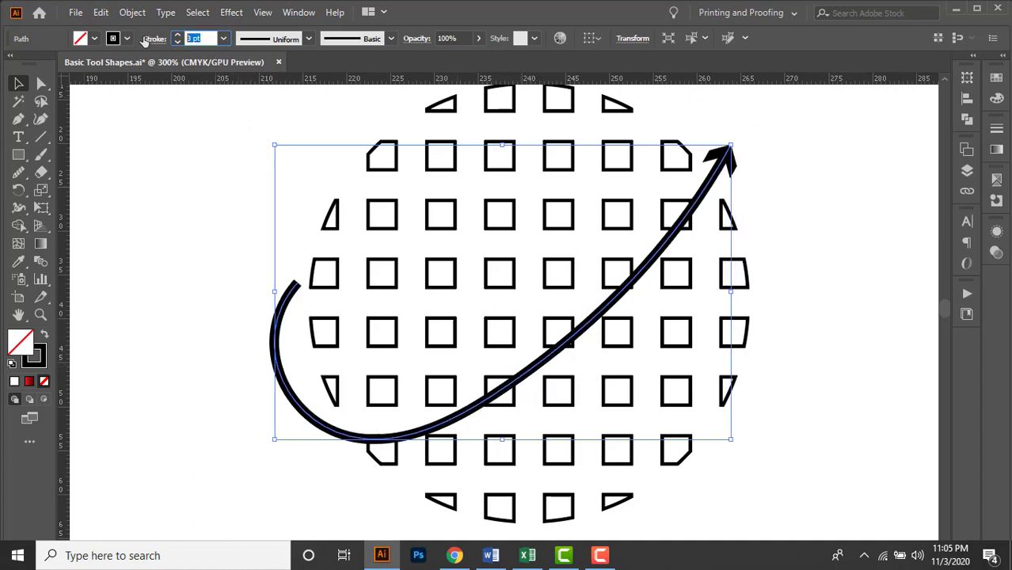
Set the curved arrow's stroke weight to 6 pt and expand its appearance.
{"action": "type", "text": "6"}
{"action": "key", "text": "Return"}
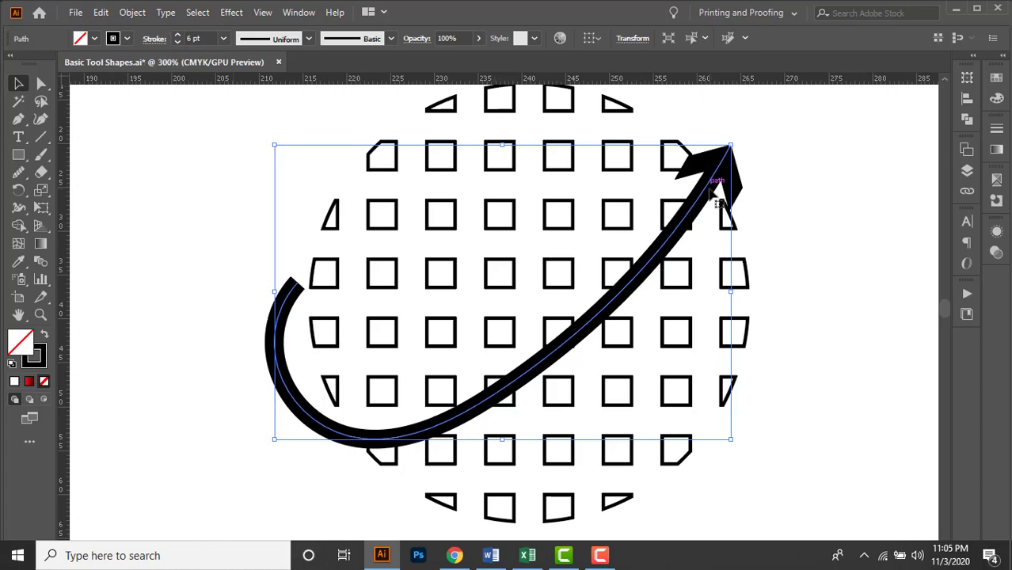
{"action": "left_click", "coordinate": [132, 13]}
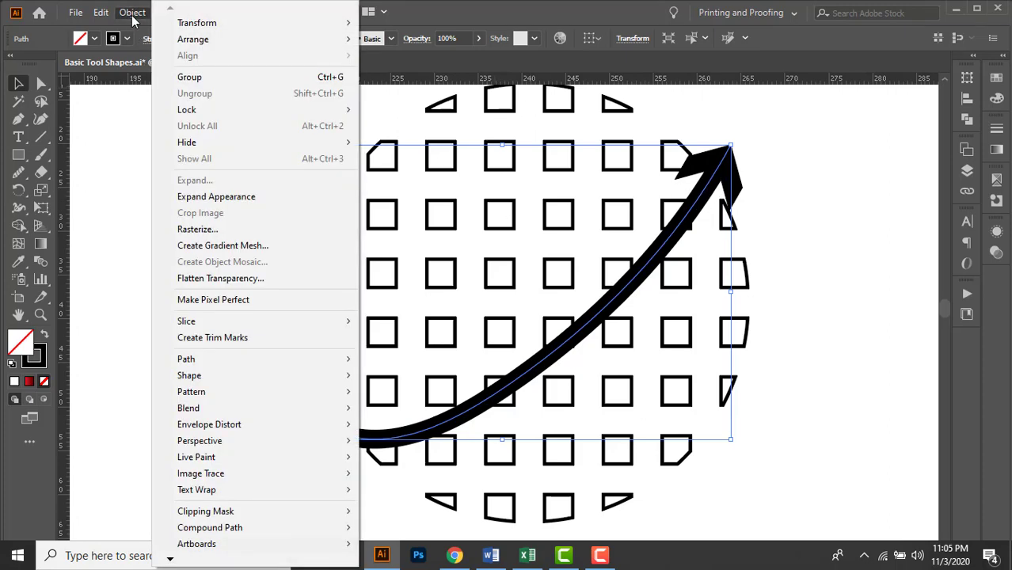
{"action": "left_click", "coordinate": [219, 204]}
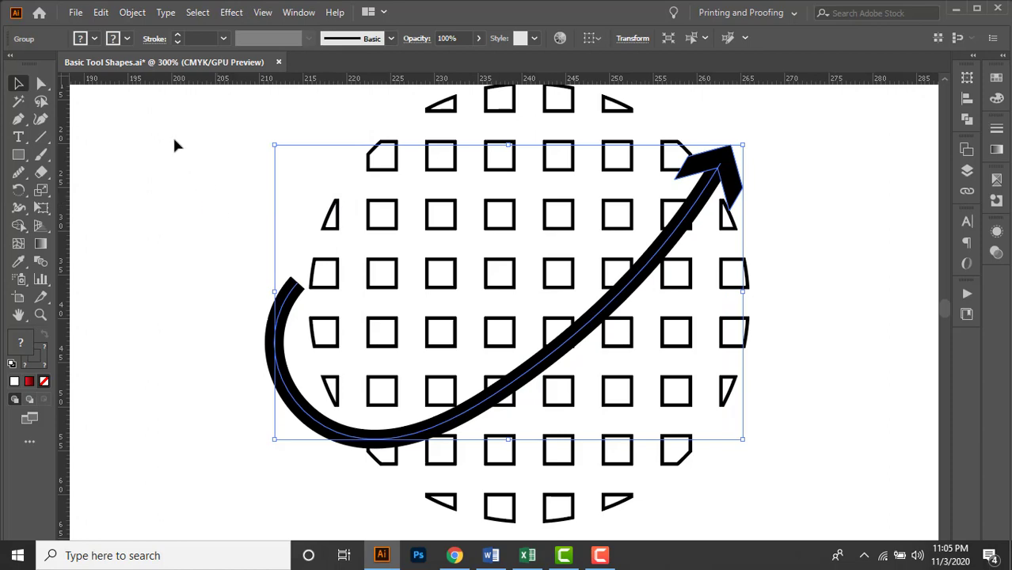
Expand the arrow group's fill and stroke into solid outlined shapes.
{"action": "left_click", "coordinate": [132, 12]}
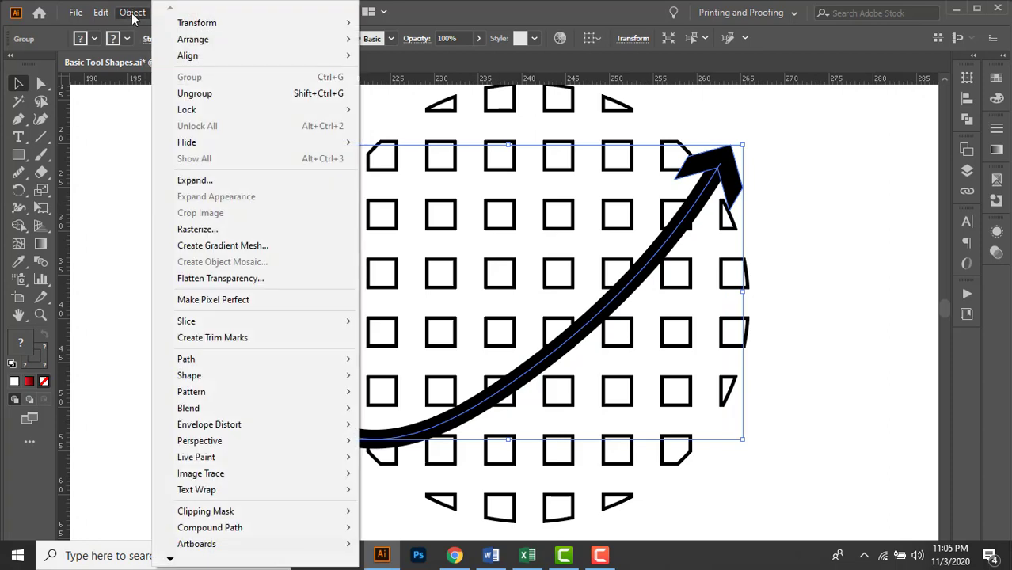
{"action": "left_click", "coordinate": [239, 186]}
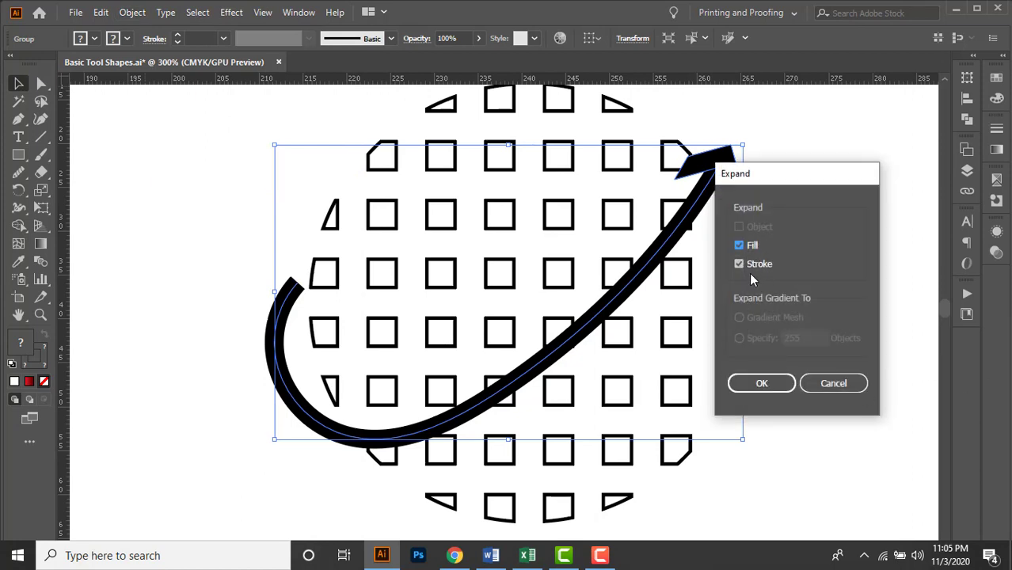
{"action": "left_click", "coordinate": [756, 388]}
{"action": "left_click", "coordinate": [839, 282]}
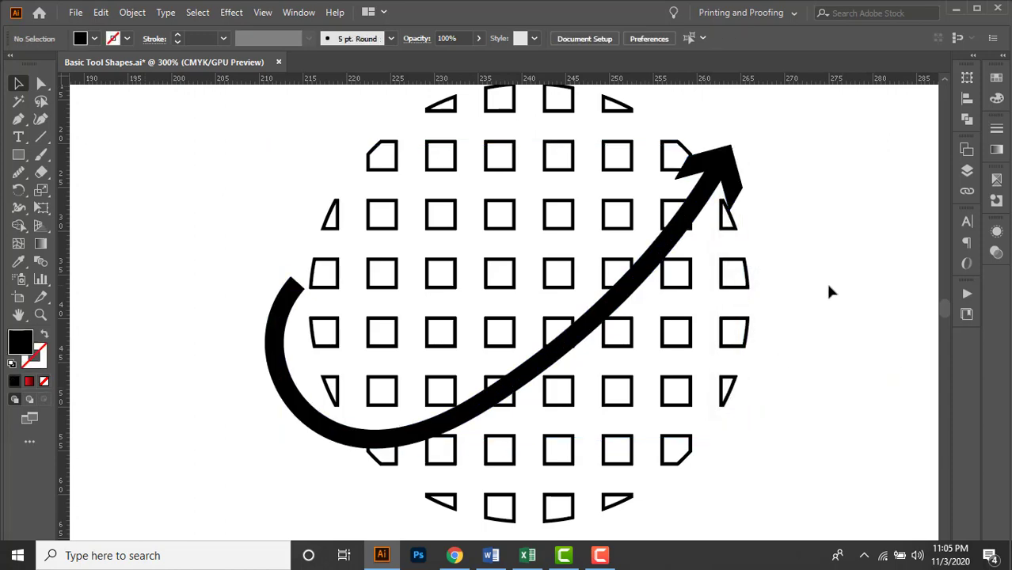
Try several pink, red and orange fills on the expanded arrow and restore its black fill.
{"action": "scroll", "coordinate": [792, 263], "scroll_direction": "right", "scroll_amount": 3}
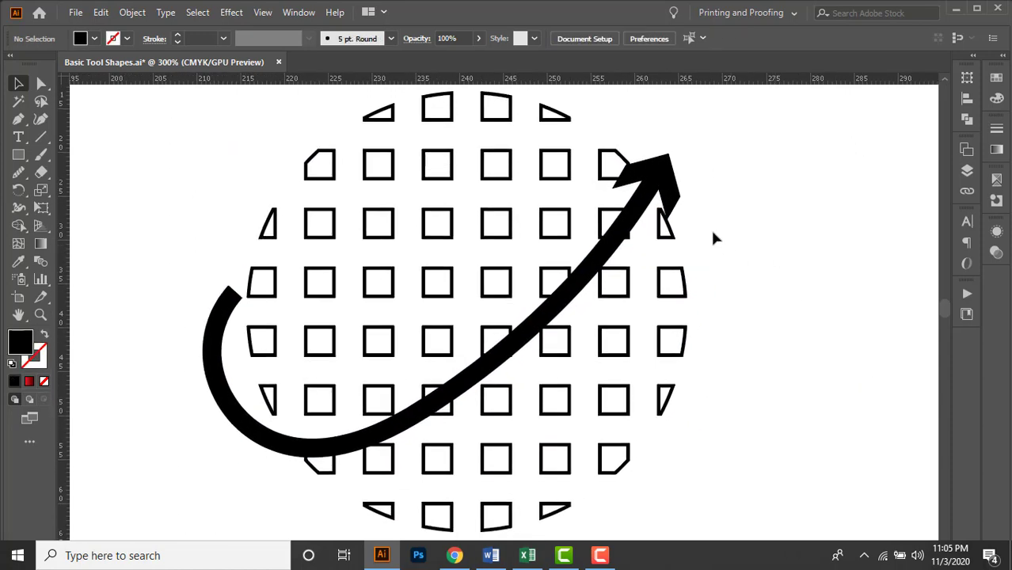
{"action": "left_click", "coordinate": [661, 174]}
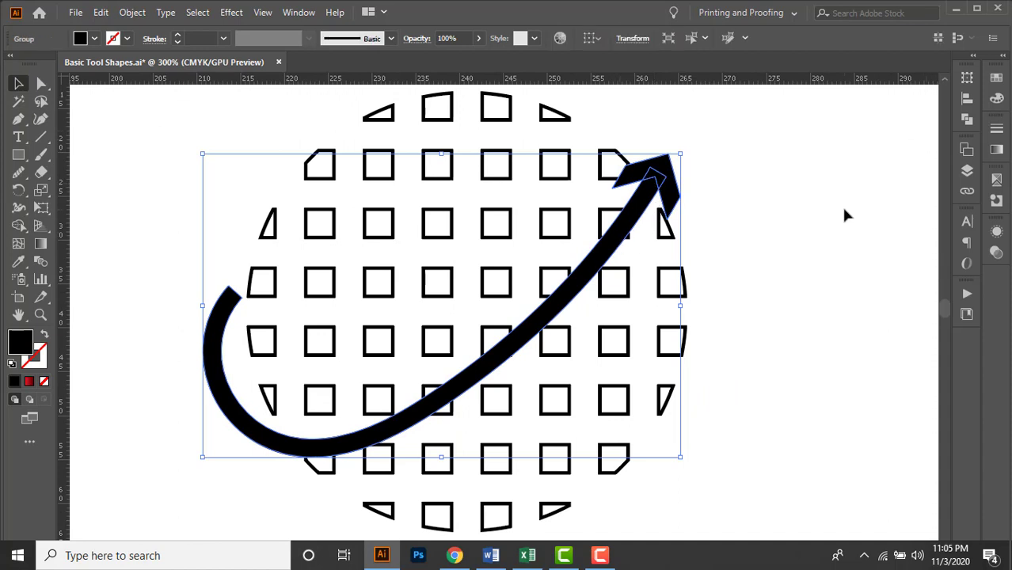
{"action": "left_click", "coordinate": [94, 38]}
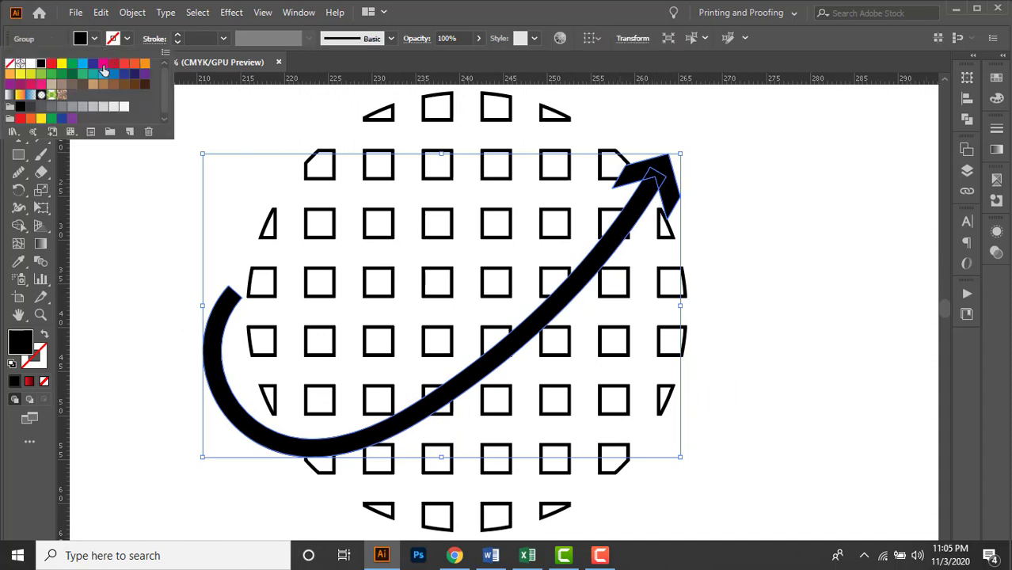
{"action": "left_click", "coordinate": [103, 63]}
{"action": "left_click", "coordinate": [113, 64]}
{"action": "left_click", "coordinate": [124, 63]}
{"action": "left_click", "coordinate": [134, 63]}
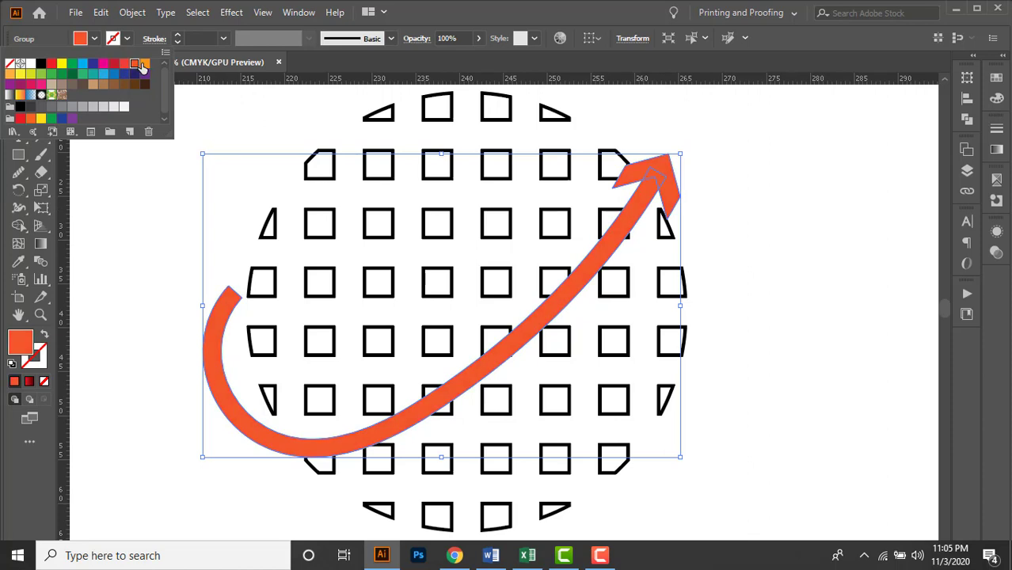
{"action": "left_click", "coordinate": [144, 64]}
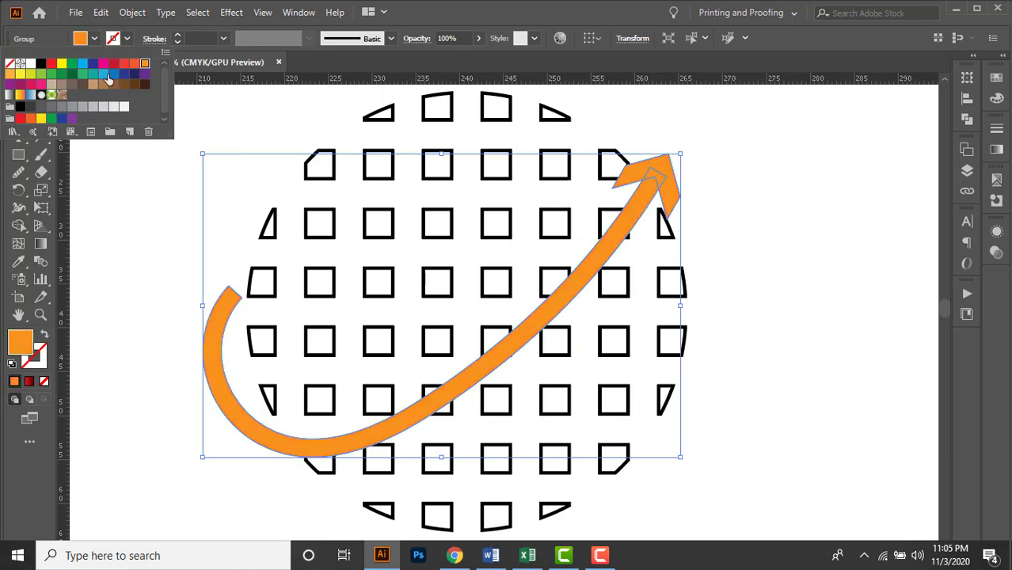
{"action": "left_click", "coordinate": [41, 64]}
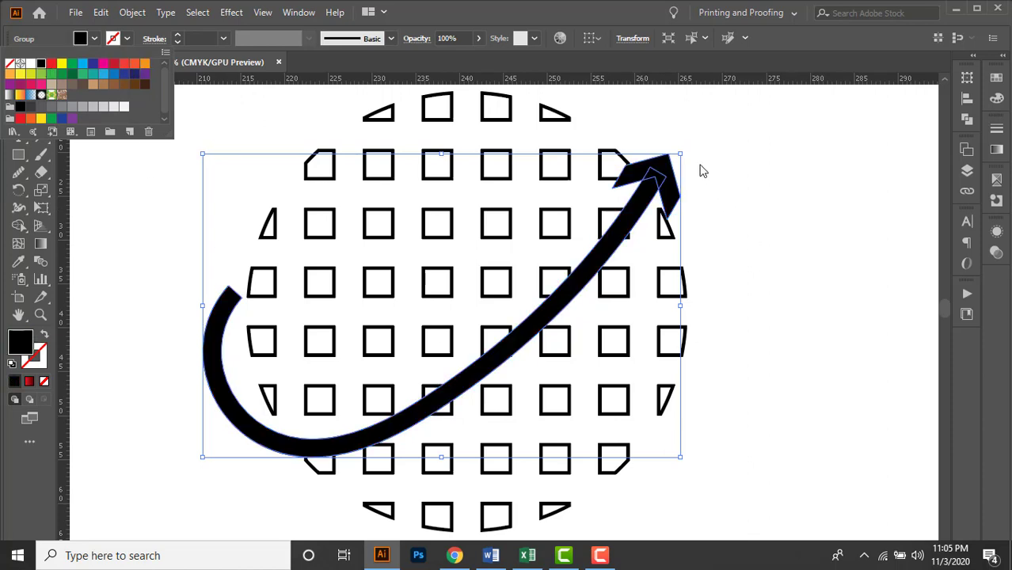
Enlarge the arrow slightly toward the upper right and combine its head and shaft into one shape with Pathfinder Merge.
{"action": "left_click", "coordinate": [679, 153]}
{"action": "left_click_drag", "start_coordinate": [679, 156], "coordinate": [705, 138]}
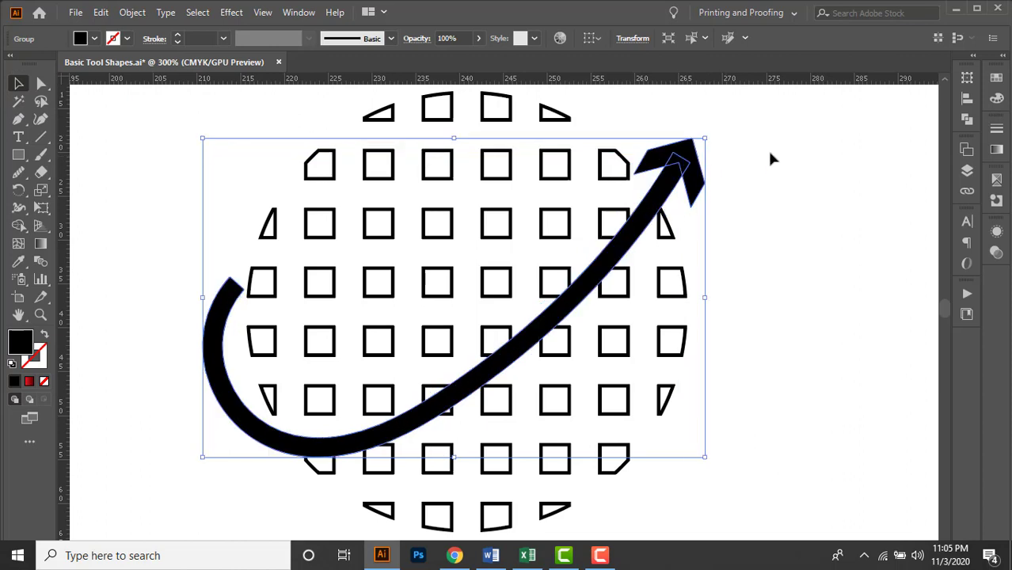
{"action": "left_click", "coordinate": [967, 119]}
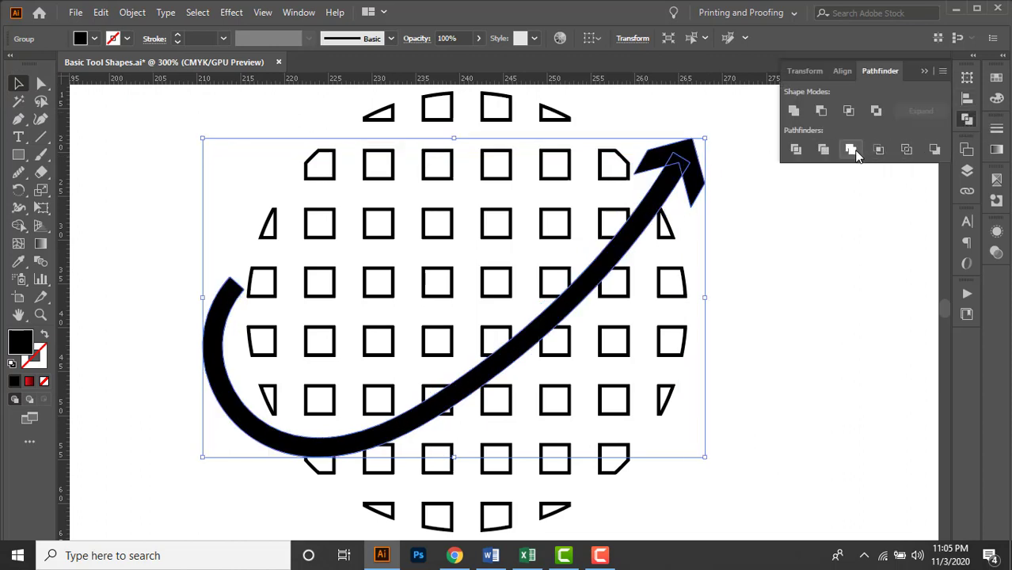
{"action": "left_click", "coordinate": [854, 153]}
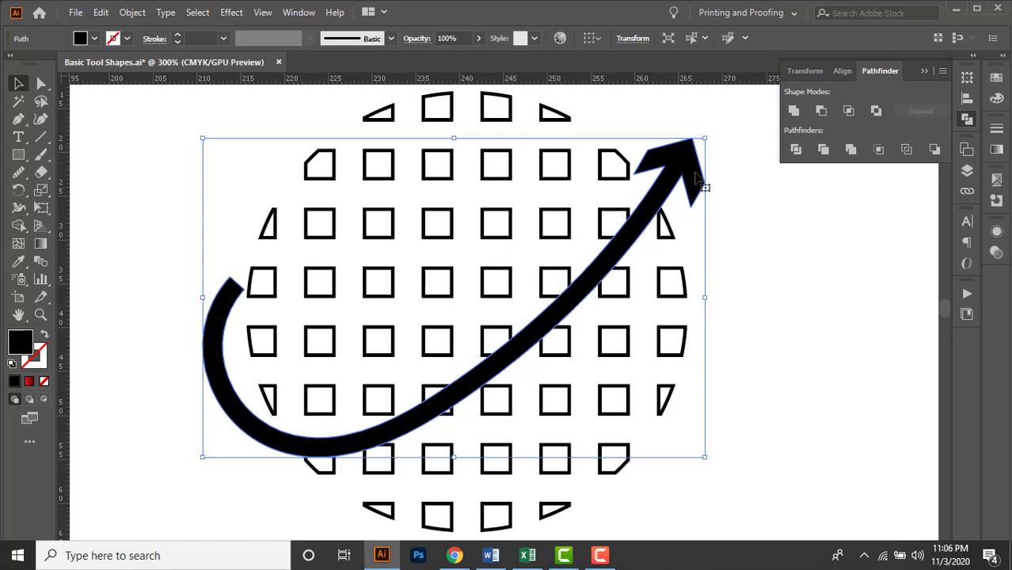
{"action": "left_click", "coordinate": [740, 204]}
{"action": "left_click", "coordinate": [670, 186]}
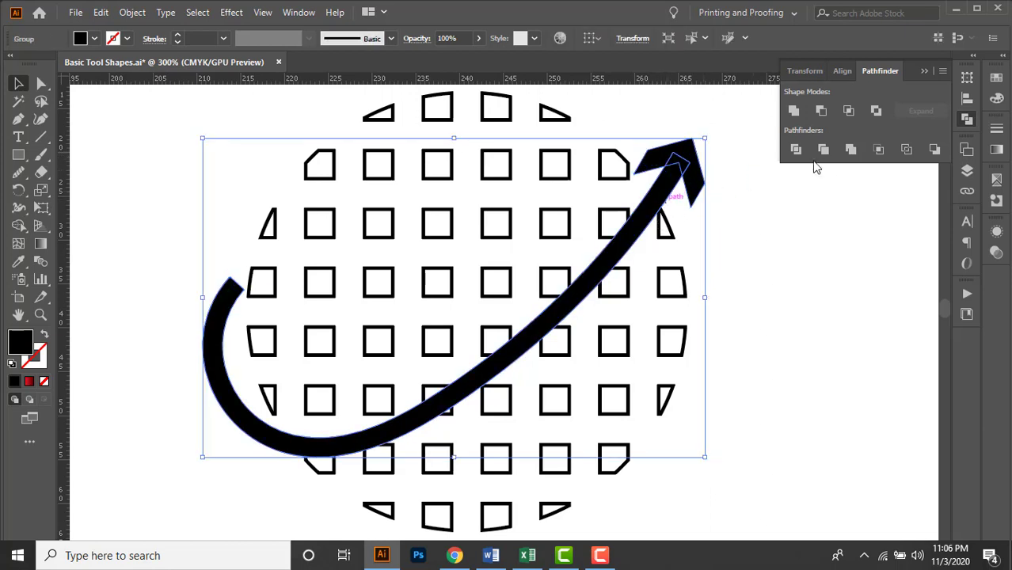
{"action": "left_click", "coordinate": [851, 149]}
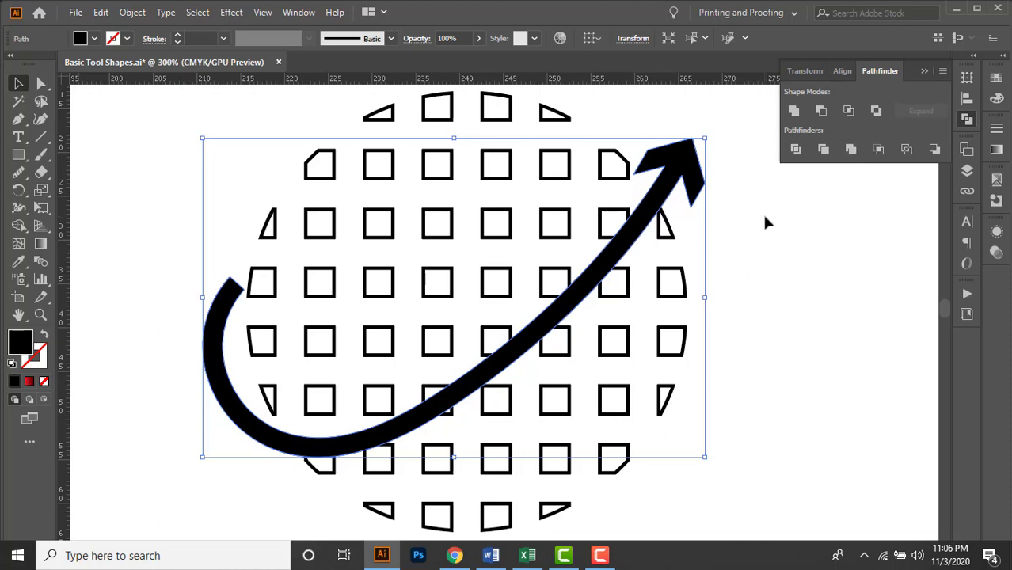
{"action": "left_click", "coordinate": [762, 212]}
Give the merged arrow a white stroke with a weight of 3 pt.
{"action": "left_click", "coordinate": [705, 185]}
{"action": "left_click", "coordinate": [127, 38]}
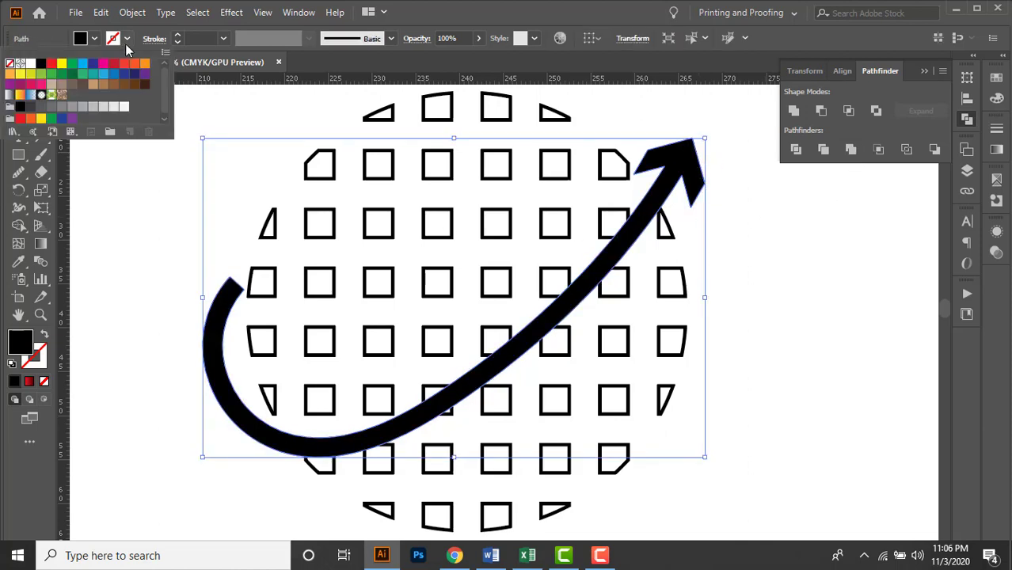
{"action": "left_click", "coordinate": [32, 70]}
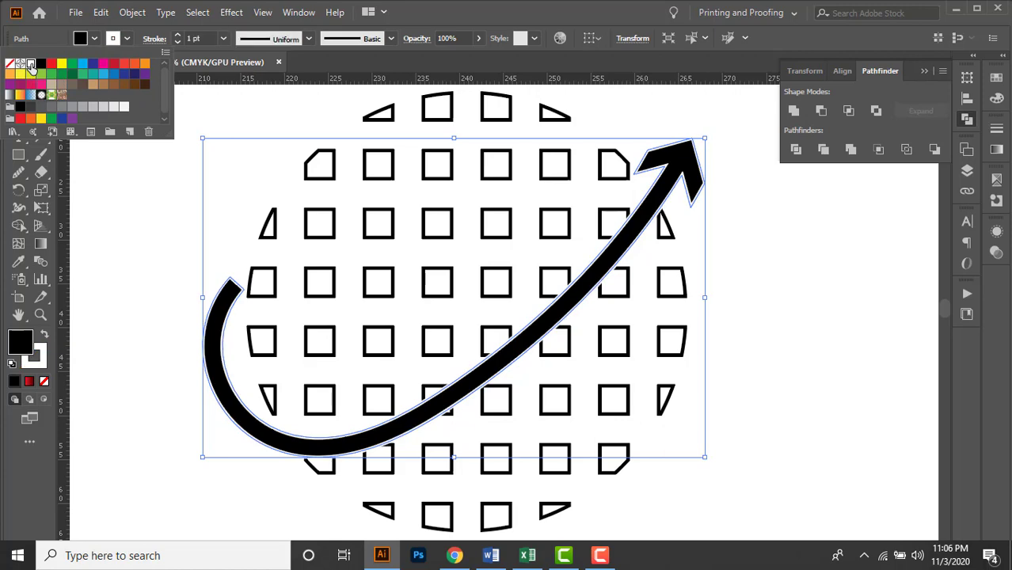
{"action": "left_click", "coordinate": [209, 38]}
{"action": "left_click", "coordinate": [209, 38]}
{"action": "key", "text": "Up"}
{"action": "key", "text": "Up"}
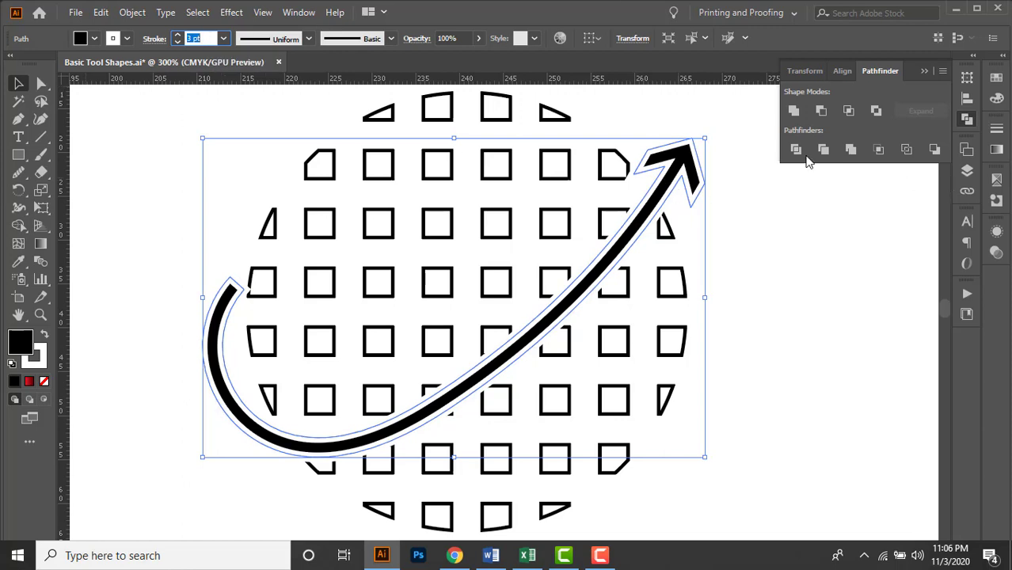
Align the arrow's white stroke to the outside of its shape.
{"action": "left_click", "coordinate": [997, 134]}
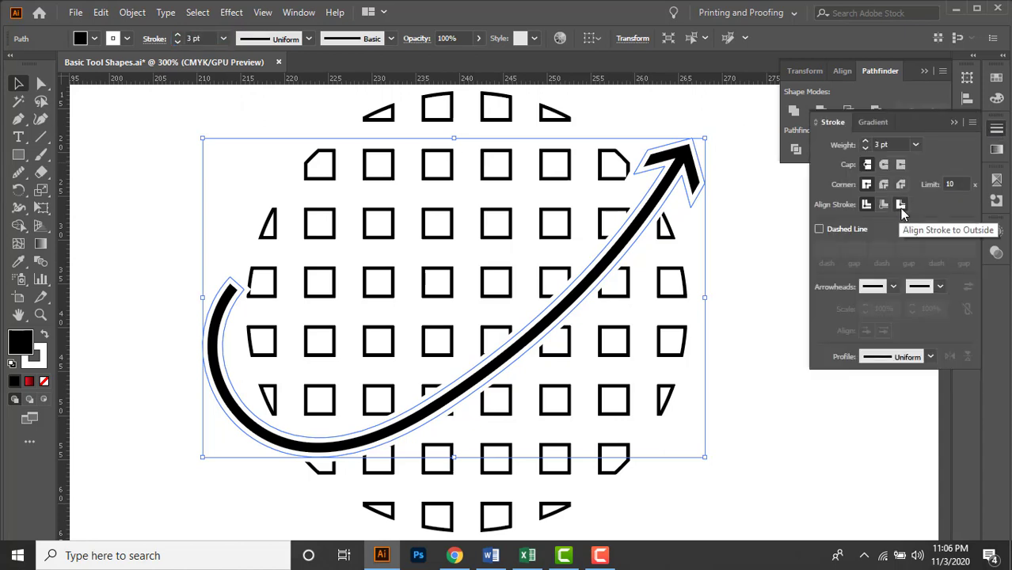
{"action": "left_click", "coordinate": [901, 206]}
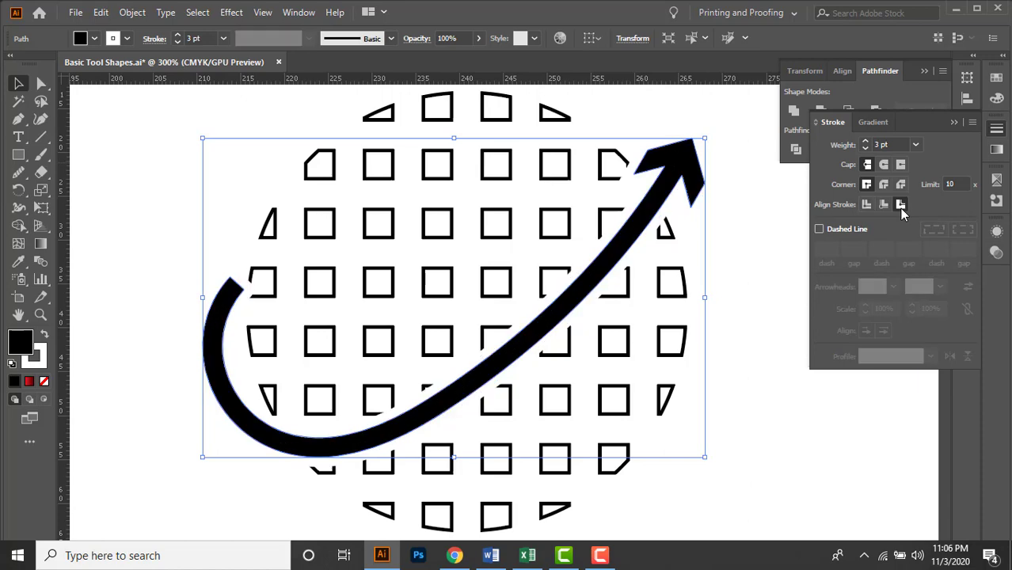
{"action": "left_click", "coordinate": [953, 123]}
{"action": "left_click", "coordinate": [924, 70]}
{"action": "left_click", "coordinate": [628, 363]}
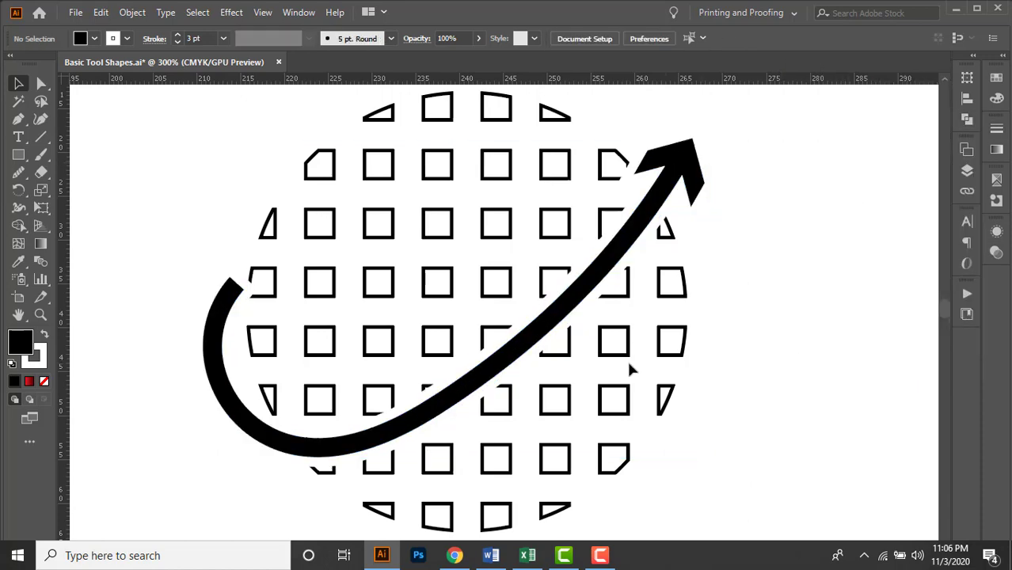
Fill the squares of the large circular grid with black.
{"action": "key", "text": "ctrl+minus"}
{"action": "left_click_drag", "start_coordinate": [666, 350], "coordinate": [697, 357]}
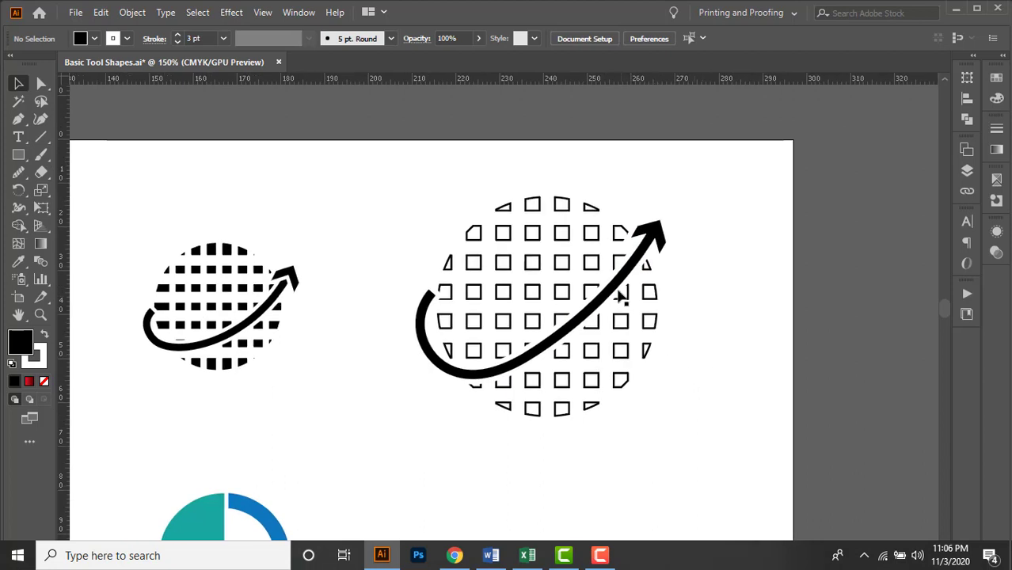
{"action": "left_click", "coordinate": [592, 276]}
{"action": "left_click", "coordinate": [94, 38]}
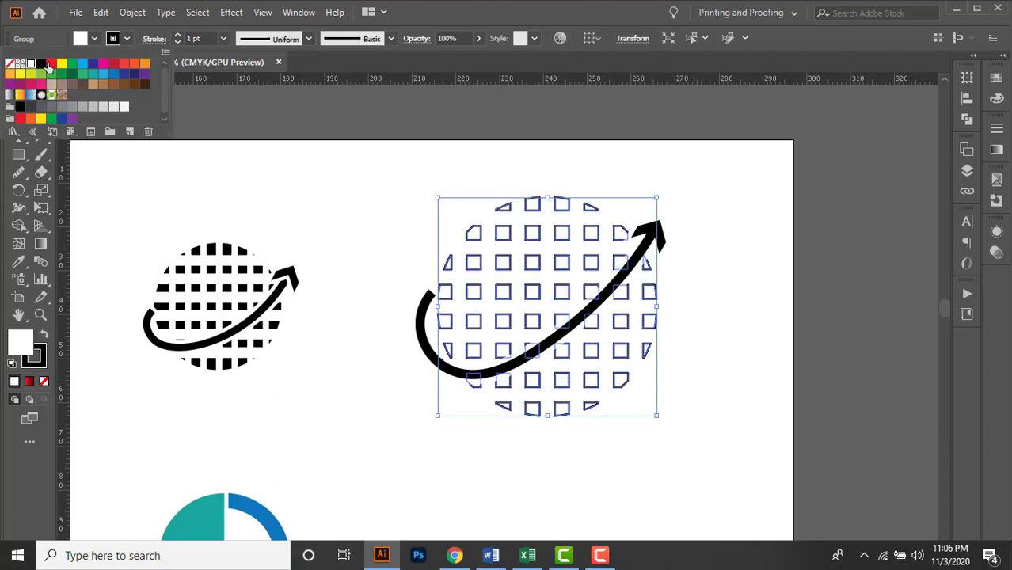
{"action": "left_click", "coordinate": [45, 70]}
{"action": "left_click", "coordinate": [708, 340]}
{"action": "left_click", "coordinate": [707, 349]}
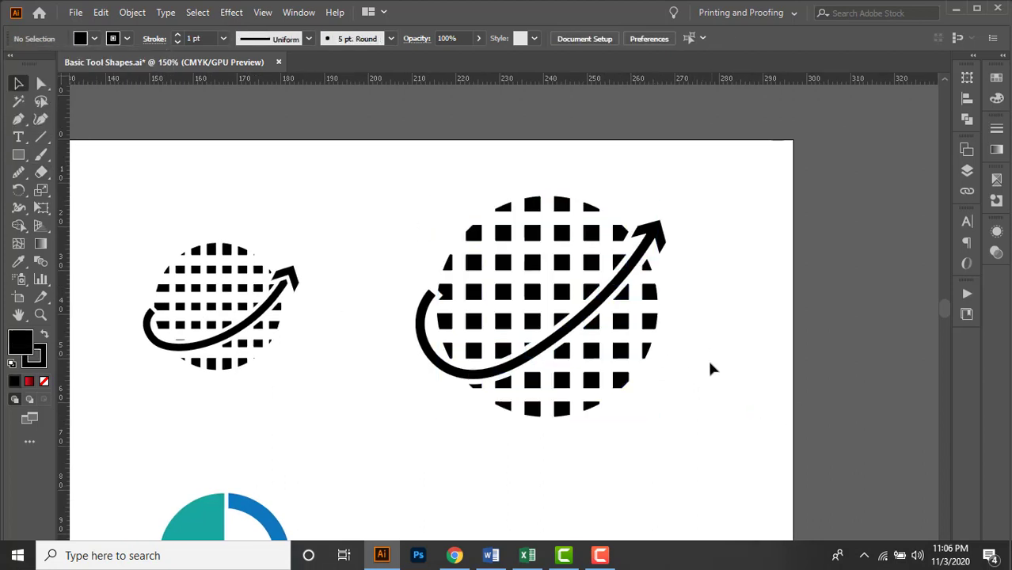
Remove the stroke from the black grid squares by setting it to None.
{"action": "left_click_drag", "start_coordinate": [708, 358], "coordinate": [723, 350]}
{"action": "left_click", "coordinate": [480, 215]}
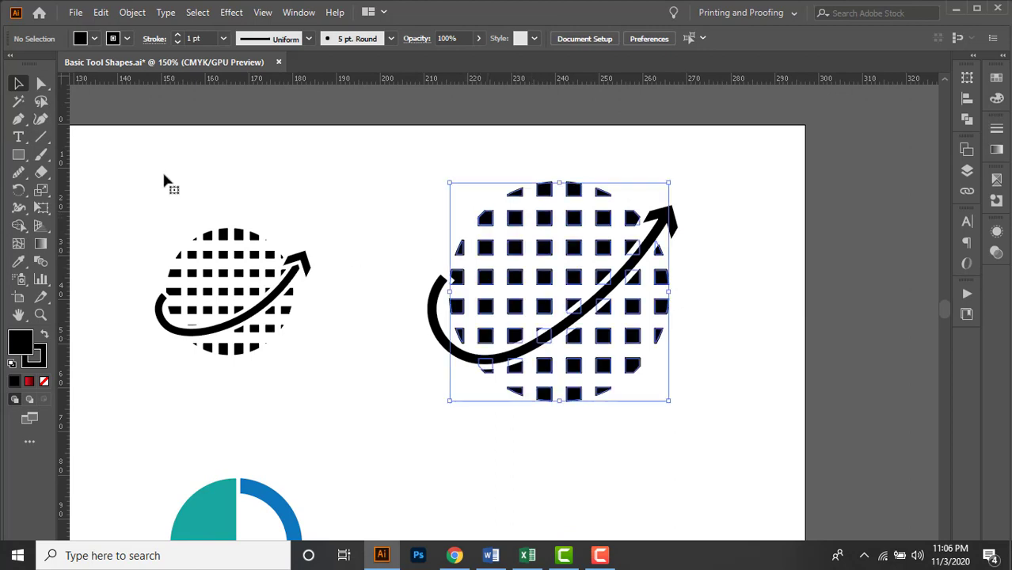
{"action": "left_click", "coordinate": [126, 38]}
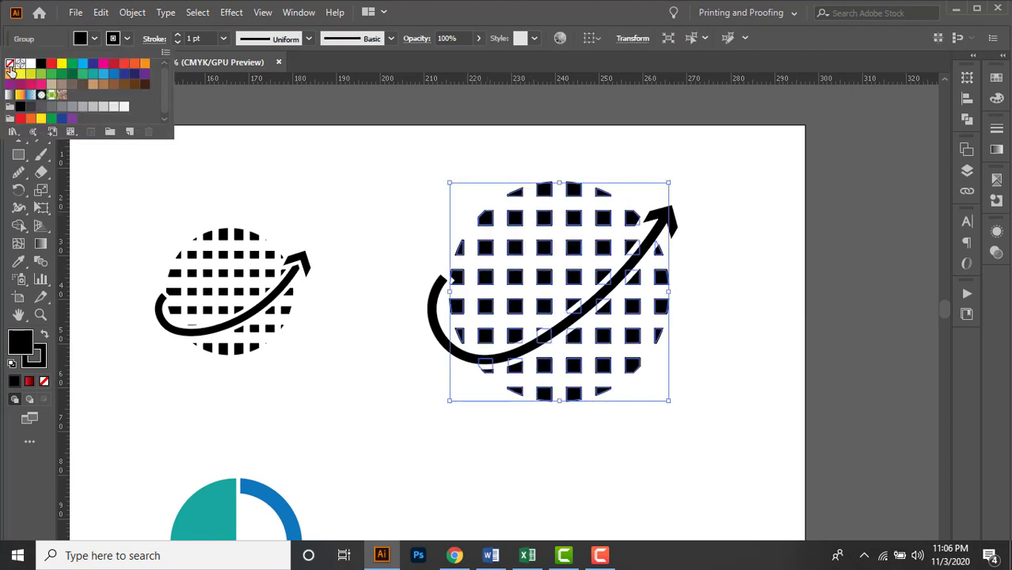
{"action": "left_click", "coordinate": [10, 65]}
{"action": "left_click", "coordinate": [400, 189]}
{"action": "left_click", "coordinate": [400, 190]}
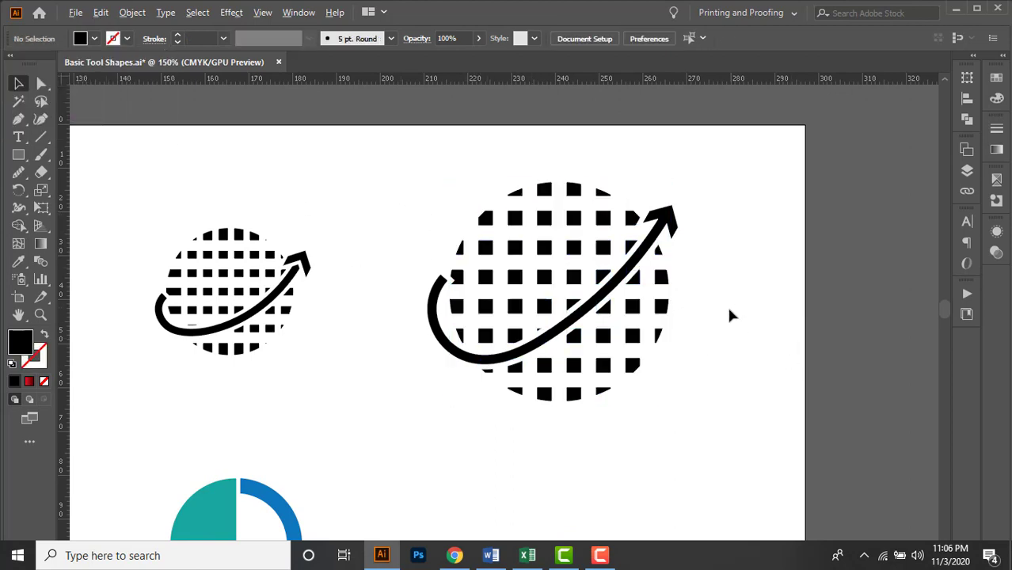
Examine the teal and blue clock icon below the grid logos.
{"action": "scroll", "coordinate": [727, 304], "scroll_direction": "down", "scroll_amount": 1, "text": "alt"}
{"action": "left_click_drag", "start_coordinate": [518, 233], "coordinate": [674, 339]}
{"action": "left_click", "coordinate": [632, 401]}
{"action": "left_click_drag", "start_coordinate": [632, 400], "coordinate": [646, 361]}
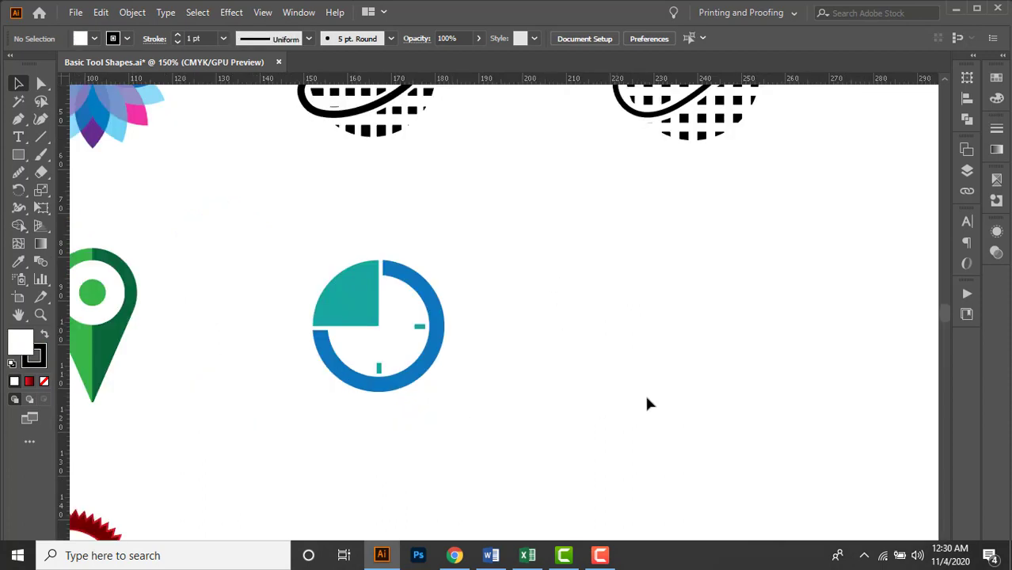
{"action": "scroll", "coordinate": [646, 349], "scroll_direction": "down", "scroll_amount": 1, "text": "alt"}
{"action": "scroll", "coordinate": [447, 360], "scroll_direction": "up", "scroll_amount": 1, "text": "alt"}
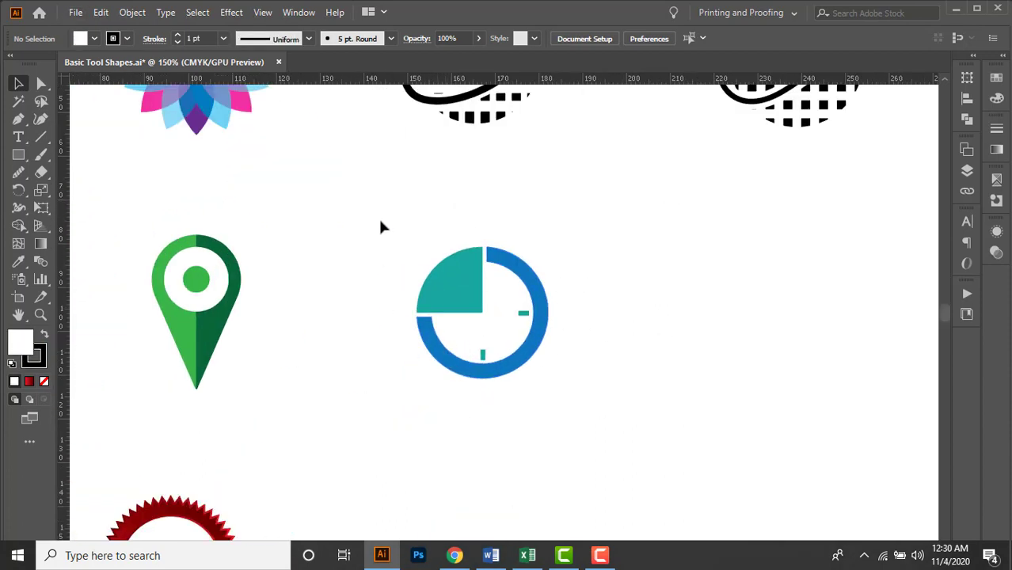
{"action": "left_click_drag", "start_coordinate": [379, 225], "coordinate": [615, 402]}
{"action": "left_click", "coordinate": [637, 421]}
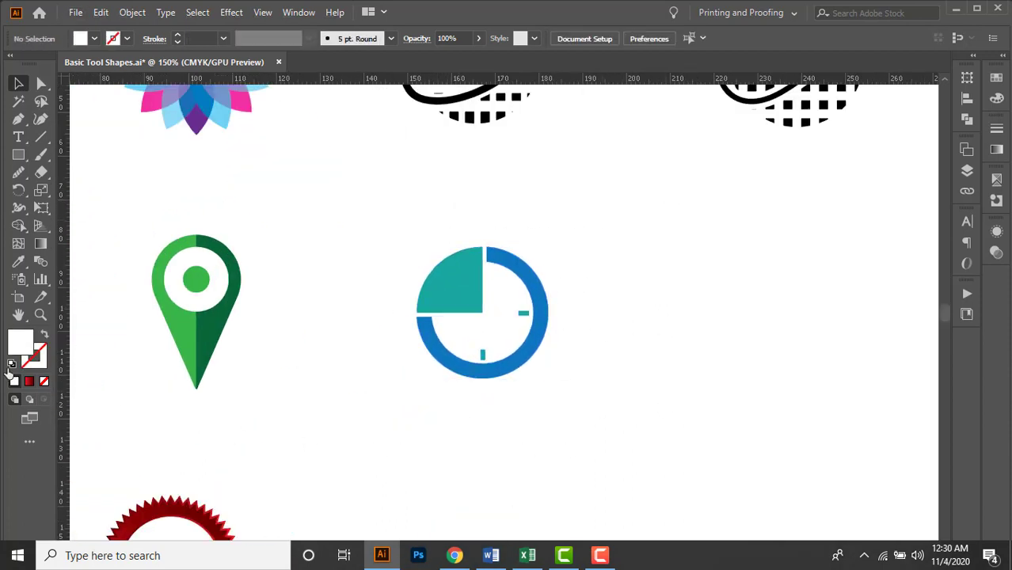
Create a 30 × 30 mm circle with the default white fill and black stroke, and move it beside the clock icon.
{"action": "key", "text": "d"}
{"action": "mouse_move", "coordinate": [19, 155]}
{"action": "left_mouse_down"}
{"action": "mouse_move", "coordinate": [85, 150]}
{"action": "mouse_move", "coordinate": [84, 190]}
{"action": "left_mouse_up"}
{"action": "left_click", "coordinate": [704, 300]}
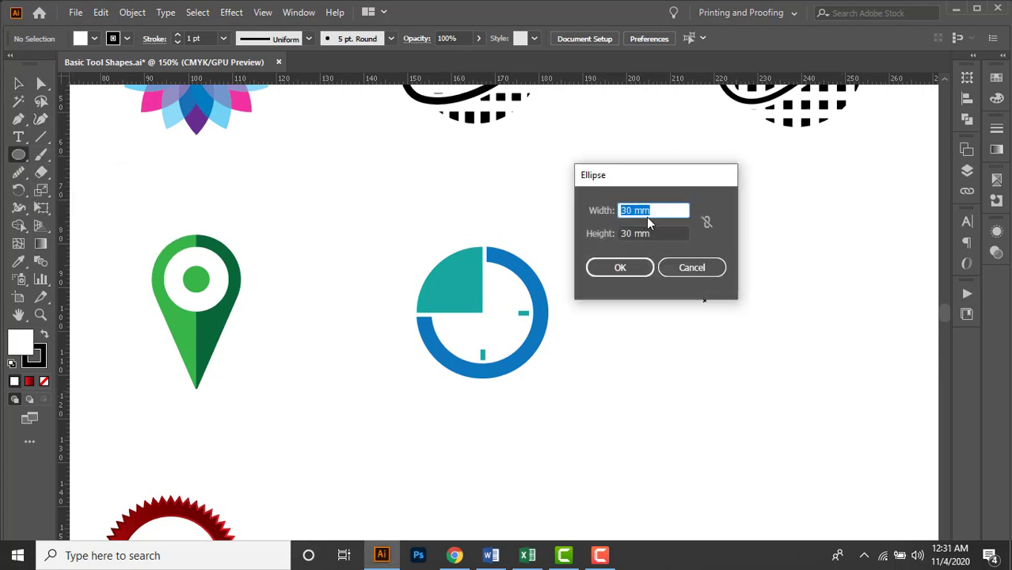
{"action": "left_click", "coordinate": [620, 267]}
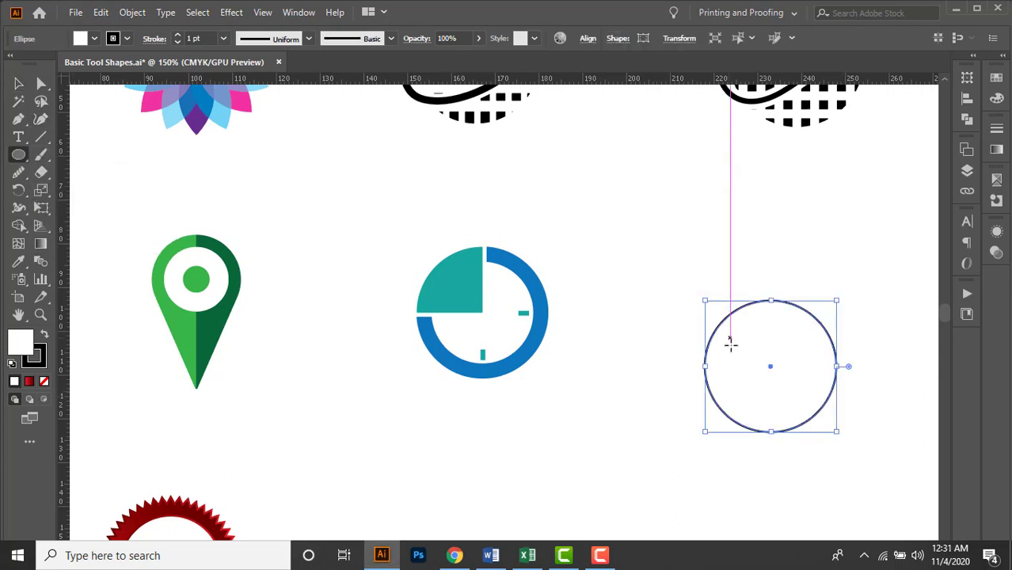
{"action": "key", "text": "v"}
{"action": "left_click_drag", "start_coordinate": [777, 387], "coordinate": [715, 318]}
Copy the 30 mm circle and paste the duplicate in place in front of it.
{"action": "scroll", "coordinate": [738, 327], "scroll_direction": "up", "scroll_amount": 2}
{"action": "key", "text": "space"}
{"action": "key", "text": "ctrl+c"}
{"action": "key", "text": "ctrl+f"}
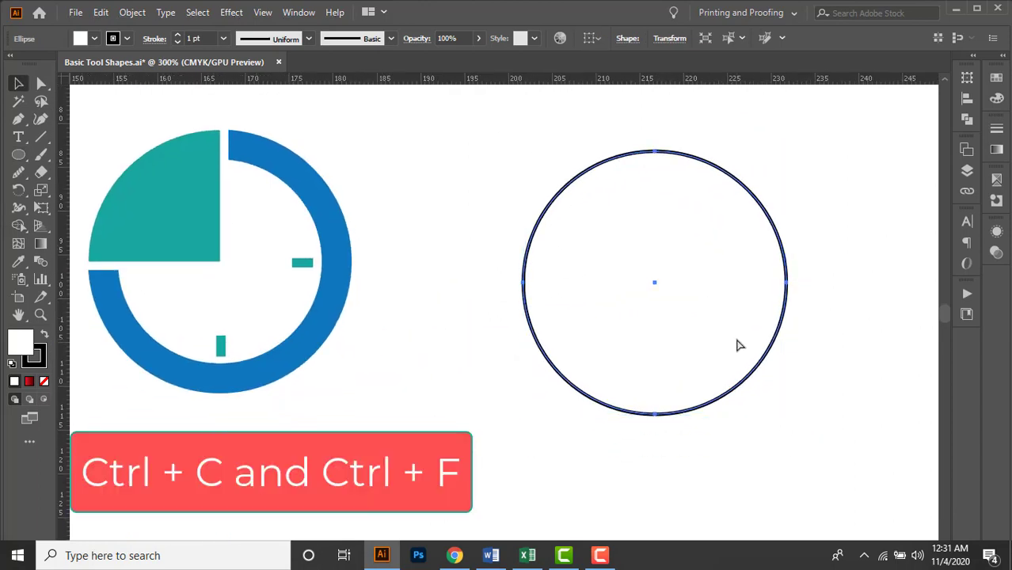
Move the duplicate circle aside to show the one beneath it, and undo the move.
{"action": "scroll", "coordinate": [626, 363], "scroll_direction": "down", "scroll_amount": 1}
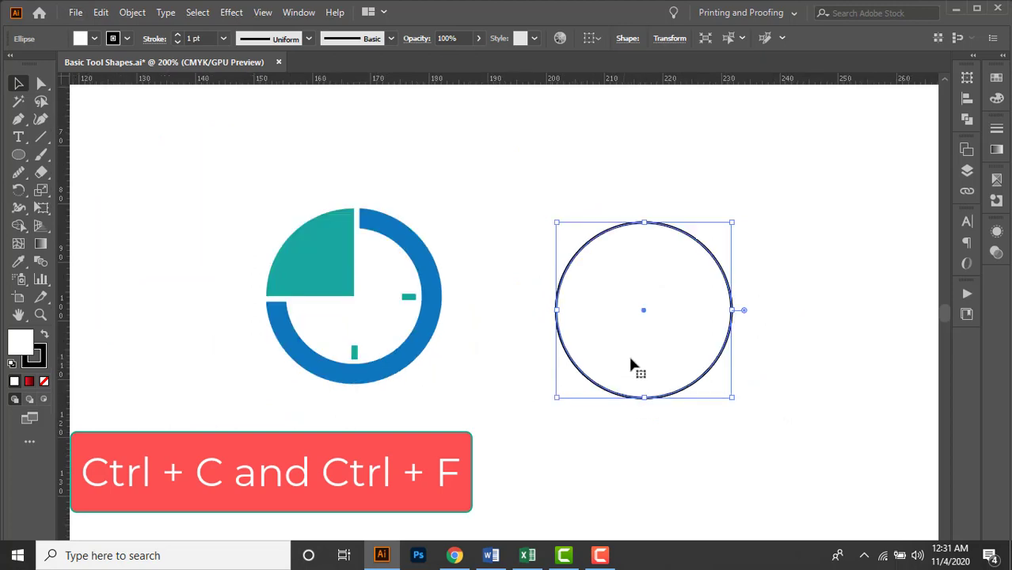
{"action": "left_click_drag", "start_coordinate": [665, 390], "coordinate": [797, 379]}
{"action": "left_click", "coordinate": [746, 422]}
{"action": "key", "text": "ctrl+z"}
{"action": "left_click", "coordinate": [799, 370]}
{"action": "scroll", "coordinate": [658, 320], "scroll_direction": "up", "scroll_amount": 1}
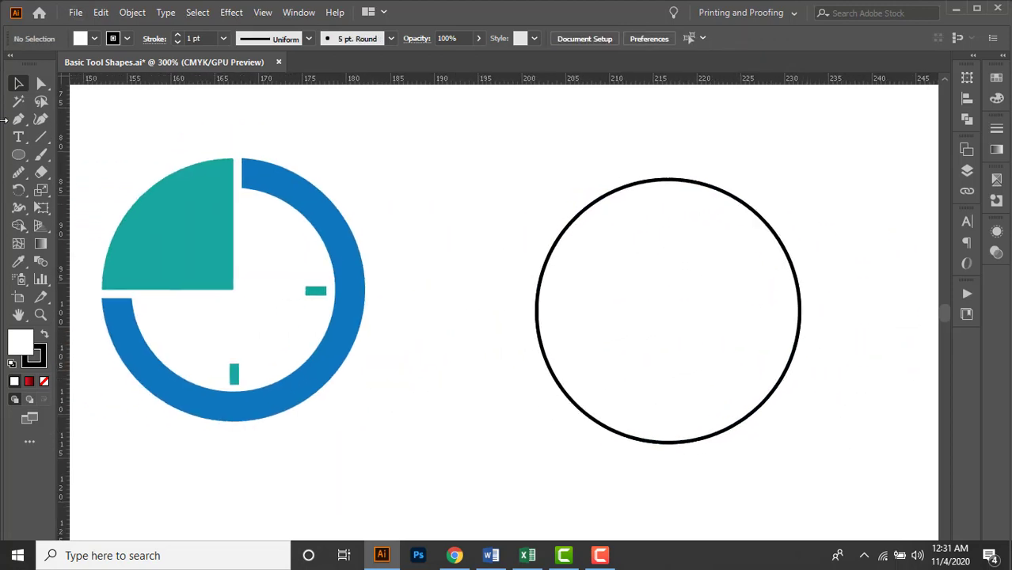
Draw a square outward from the circle's center so that it covers the circle's upper-left quarter.
{"action": "left_click", "coordinate": [19, 154]}
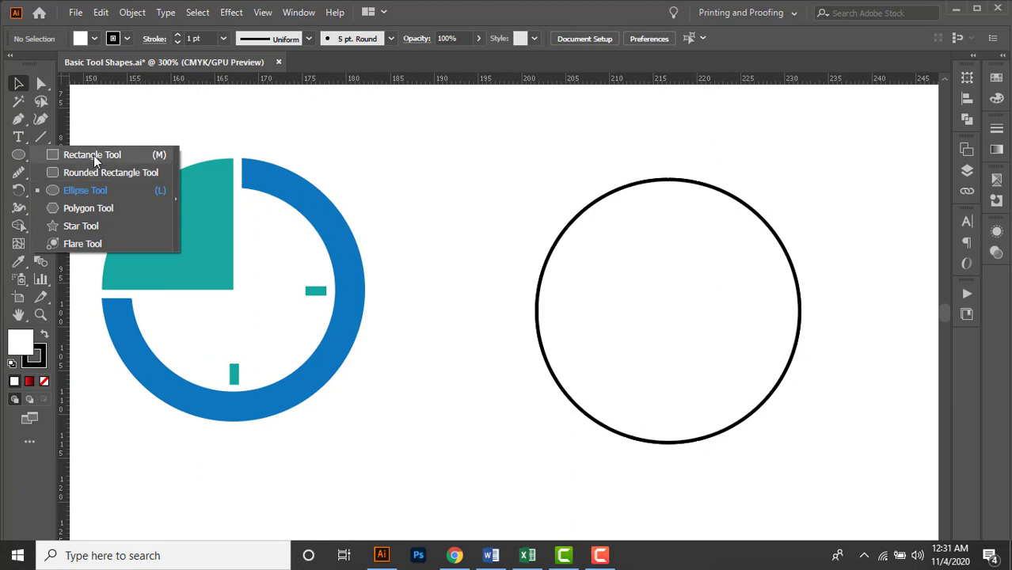
{"action": "left_click", "coordinate": [94, 155]}
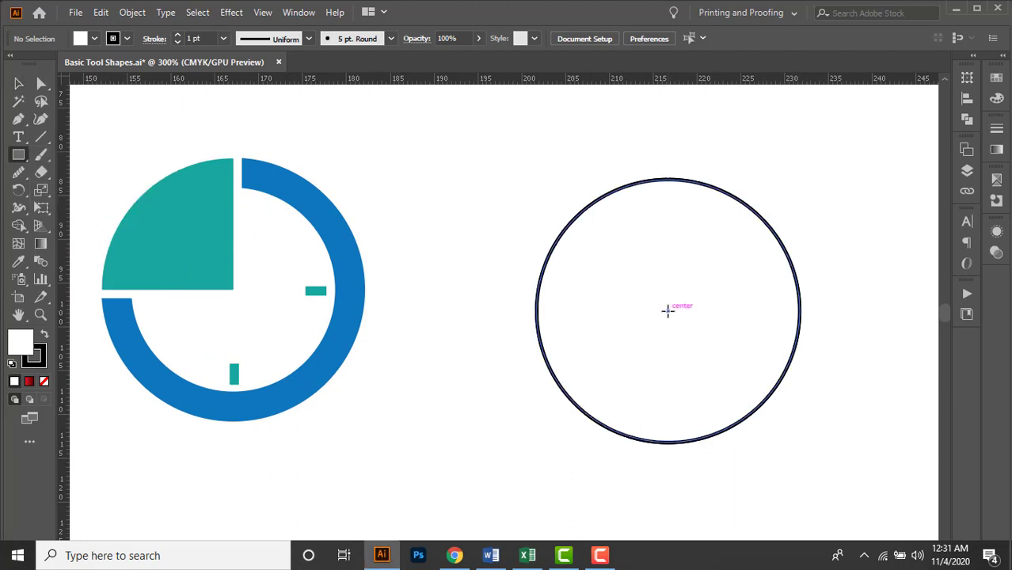
{"action": "left_click_drag", "start_coordinate": [668, 311], "coordinate": [472, 140]}
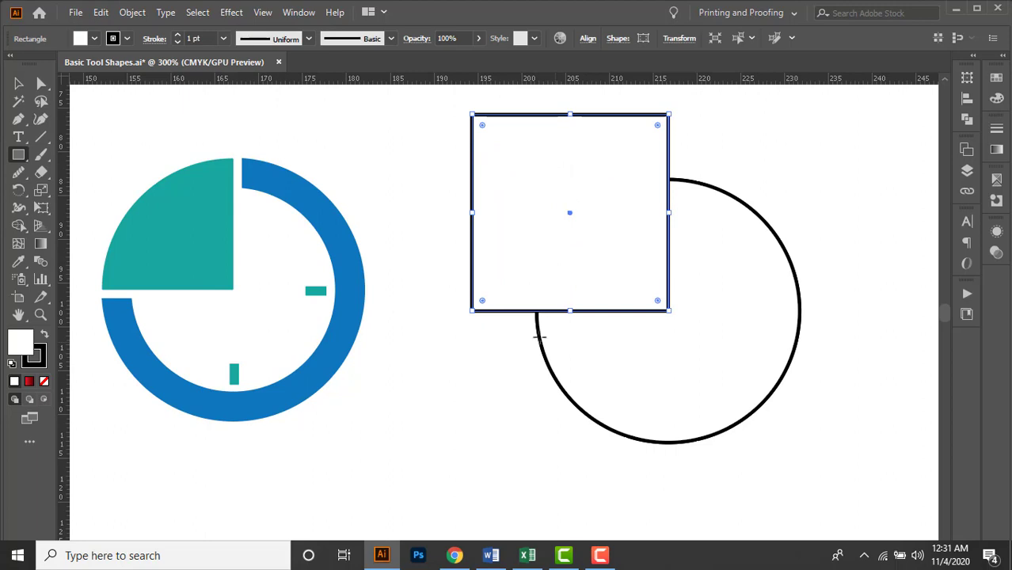
{"action": "left_click", "coordinate": [18, 83]}
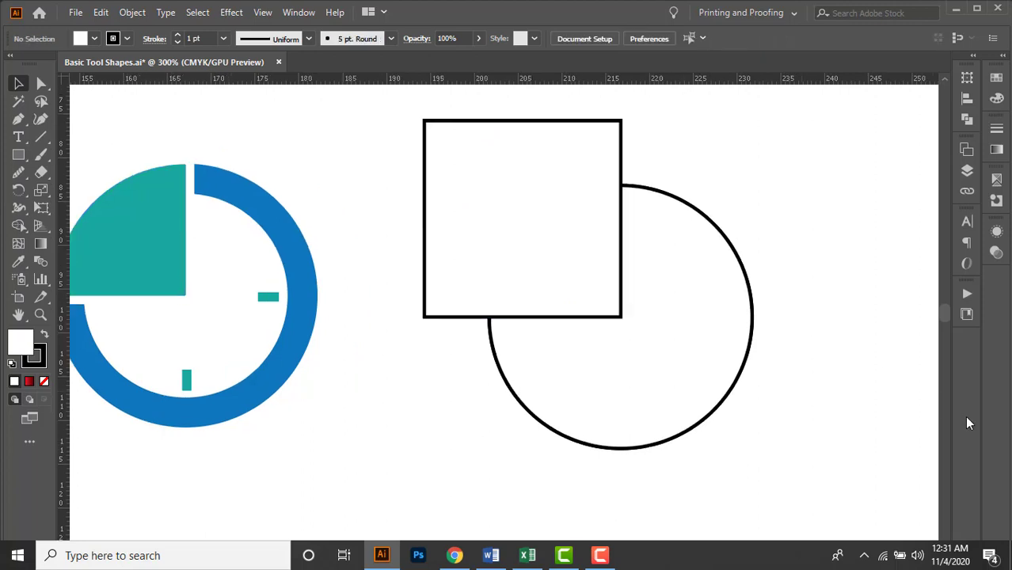
Intersect the square with the front circle using Pathfinder to leave only the upper-left quarter shape.
{"action": "left_click", "coordinate": [557, 255]}
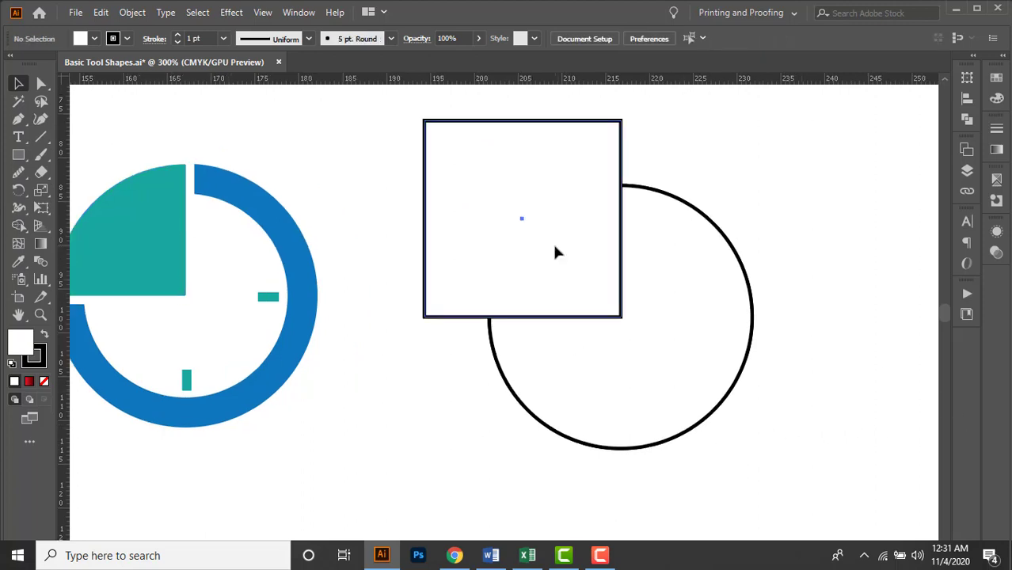
{"action": "left_click", "coordinate": [665, 402], "text": "shift"}
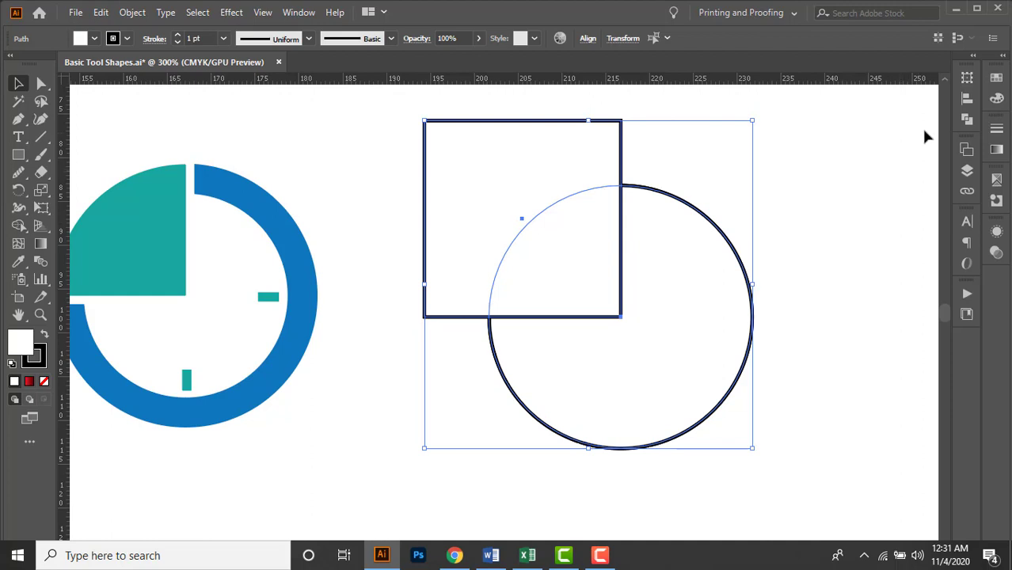
{"action": "left_click", "coordinate": [964, 121]}
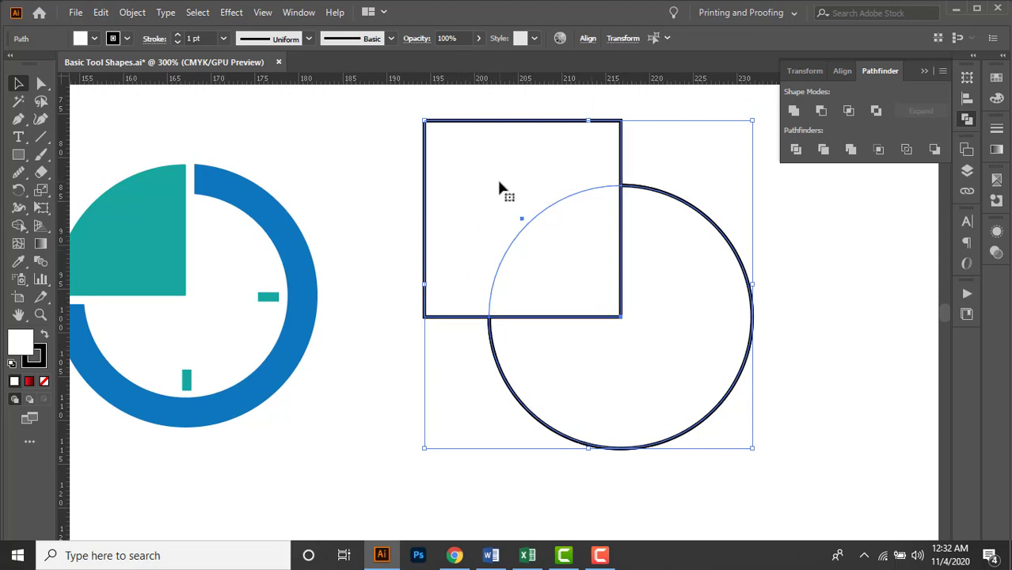
{"action": "left_click", "coordinate": [846, 115]}
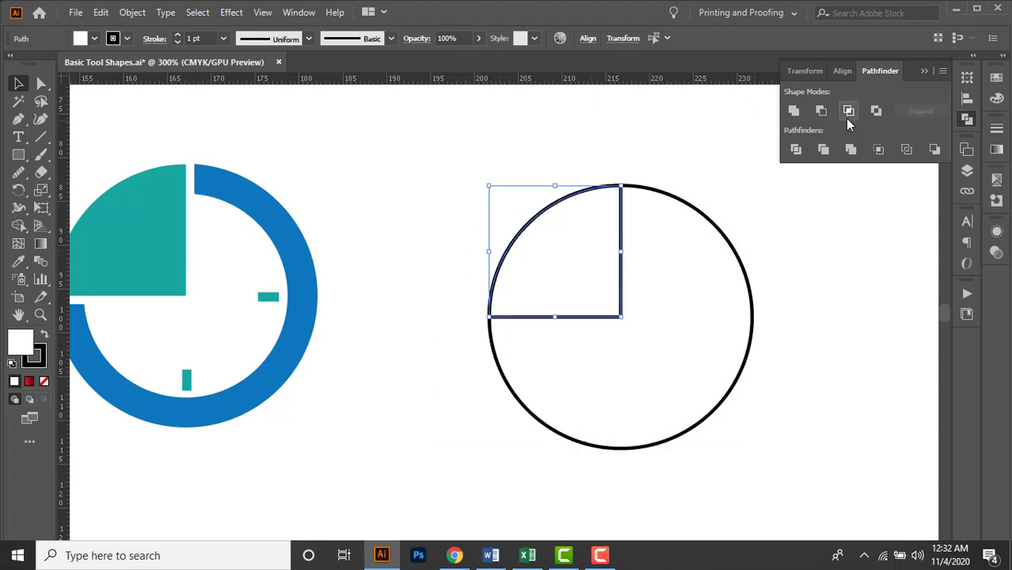
Move the quarter shape off the full circle, and undo the move.
{"action": "left_click", "coordinate": [809, 315]}
{"action": "left_click_drag", "start_coordinate": [558, 251], "coordinate": [509, 208]}
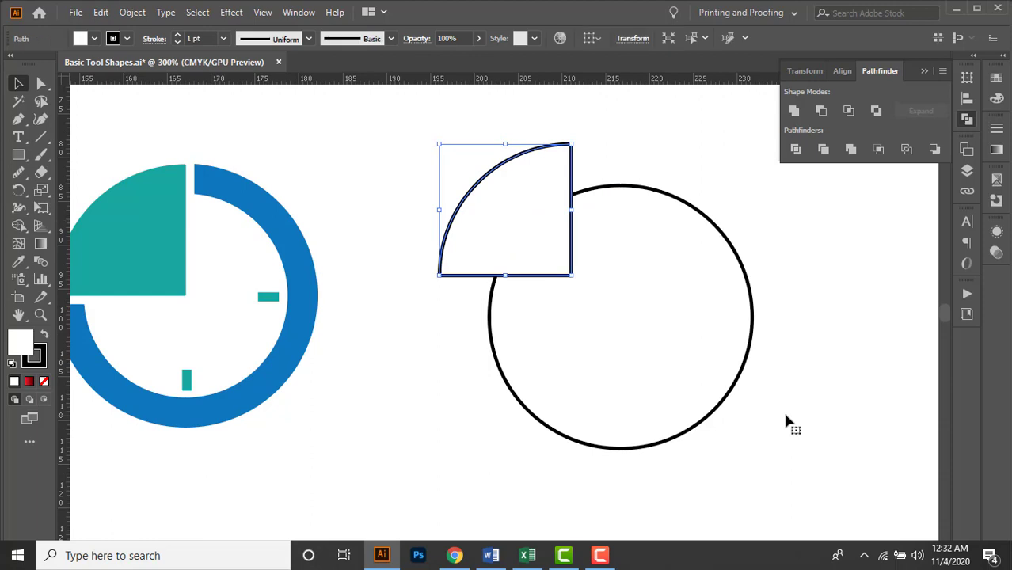
{"action": "key", "text": "ctrl+z"}
{"action": "key", "text": "ctrl+z"}
{"action": "left_click", "coordinate": [924, 71]}
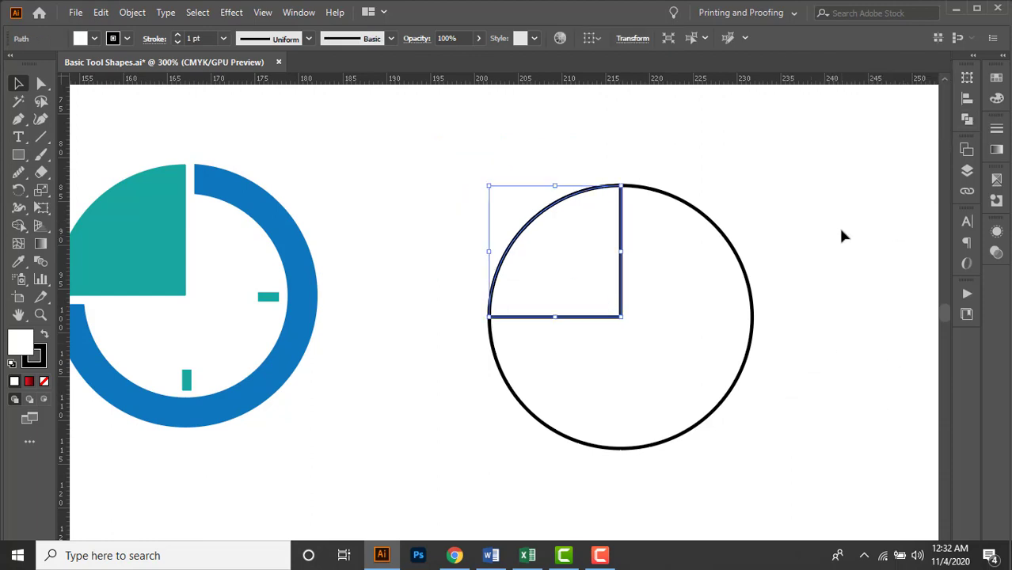
Copy the full circle behind the quarter shape and paste the duplicate in place in front of it.
{"action": "left_click", "coordinate": [841, 230]}
{"action": "left_click_drag", "start_coordinate": [864, 181], "coordinate": [839, 175]}
{"action": "left_click_drag", "start_coordinate": [767, 175], "coordinate": [833, 183]}
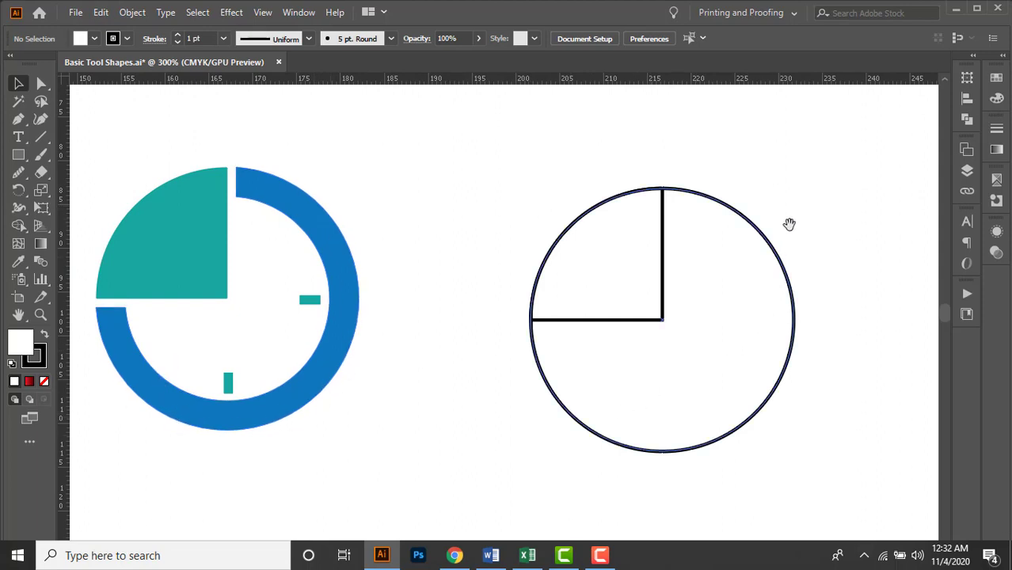
{"action": "left_click_drag", "start_coordinate": [790, 224], "coordinate": [727, 224]}
{"action": "left_click", "coordinate": [639, 294]}
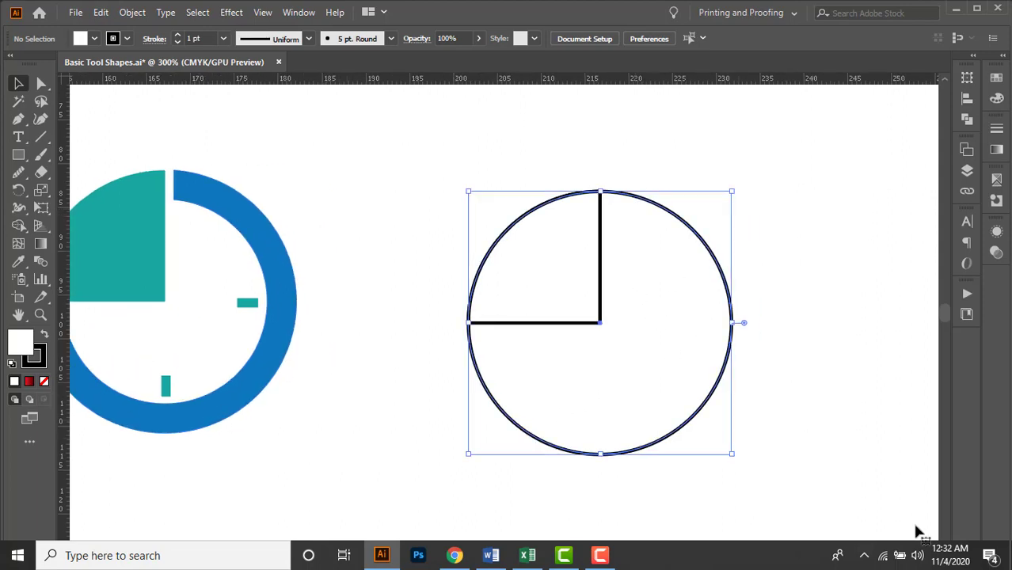
{"action": "left_click", "coordinate": [466, 234]}
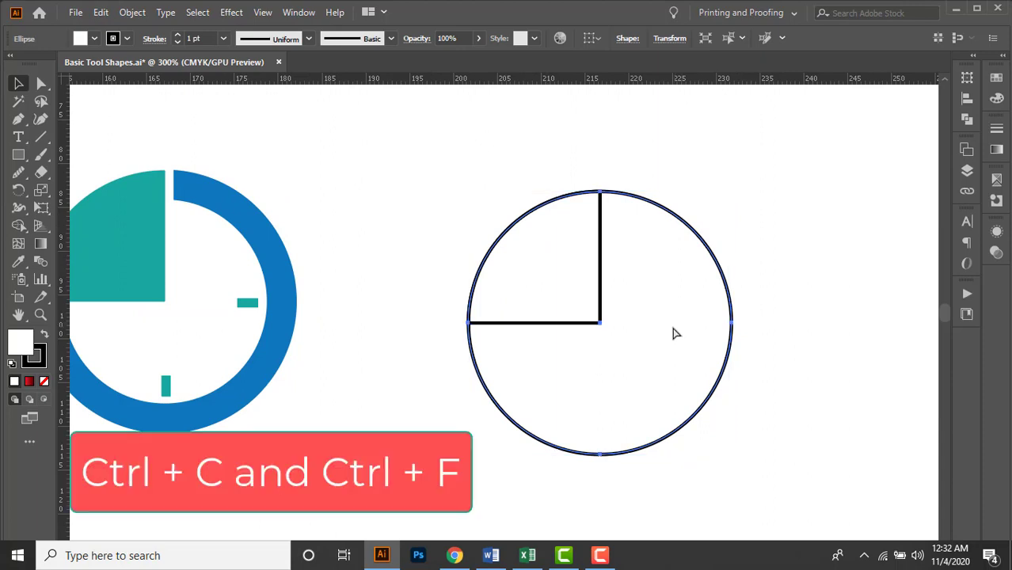
{"action": "left_click", "coordinate": [673, 332]}
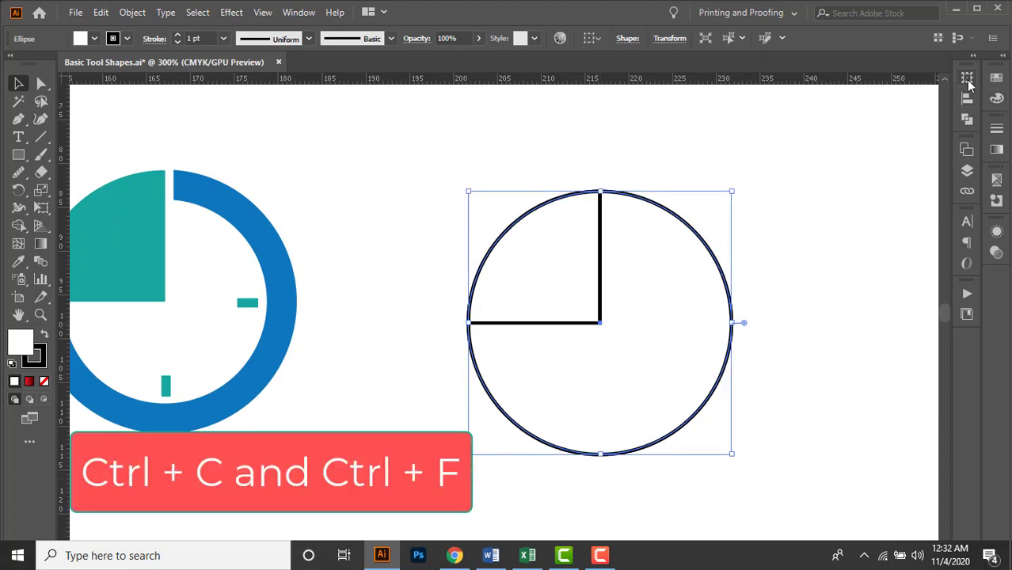
Resize the pasted circle to 24 × 24 mm with its proportions linked.
{"action": "left_click", "coordinate": [967, 77]}
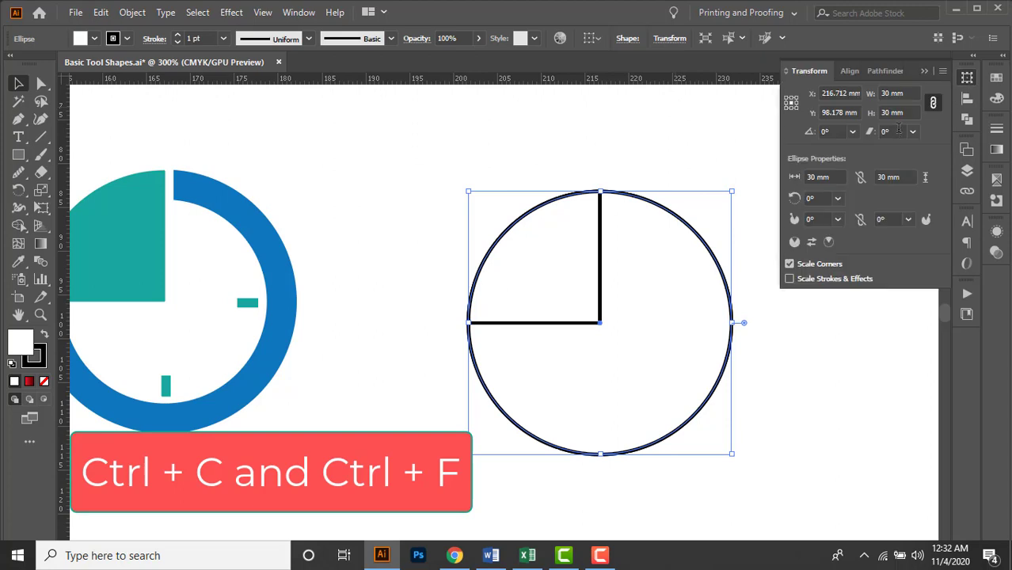
{"action": "left_click", "coordinate": [909, 92]}
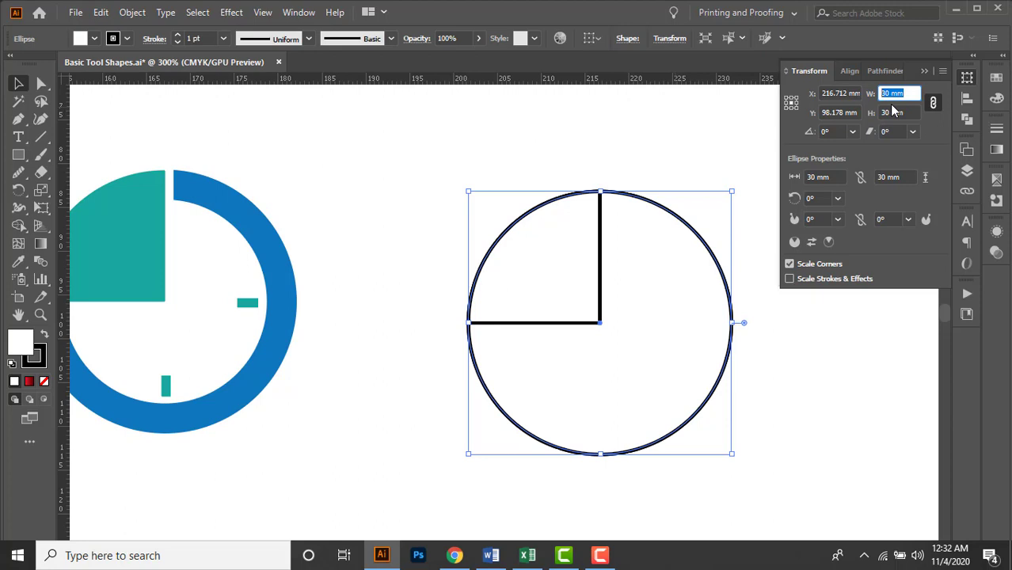
{"action": "type", "text": "24mm"}
{"action": "key", "text": "Return"}
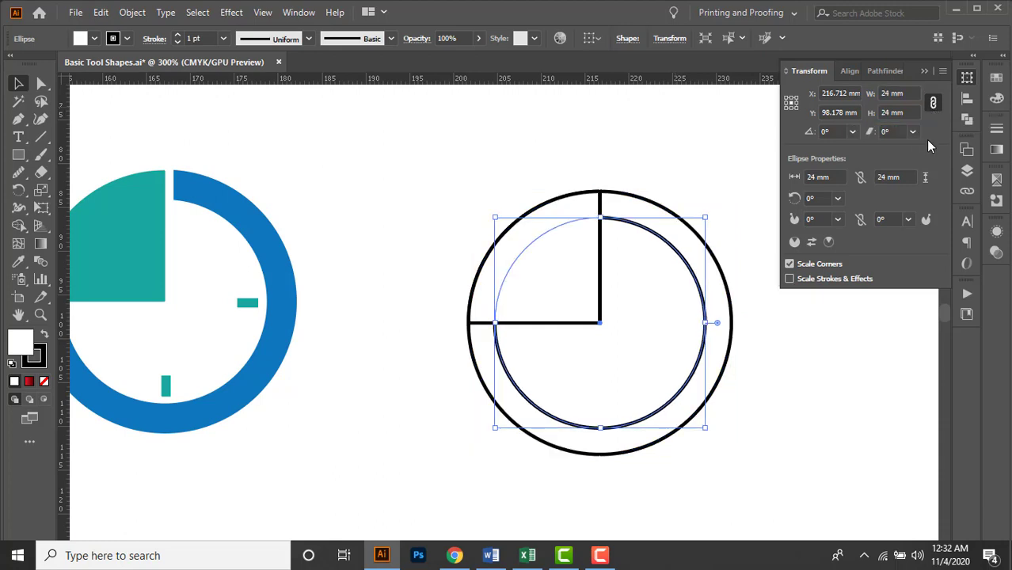
{"action": "left_click", "coordinate": [925, 73]}
Subtract the 24 mm inner circle from the 30 mm circle with Minus Front to form a ring.
{"action": "left_click", "coordinate": [752, 273]}
{"action": "left_click", "coordinate": [709, 273]}
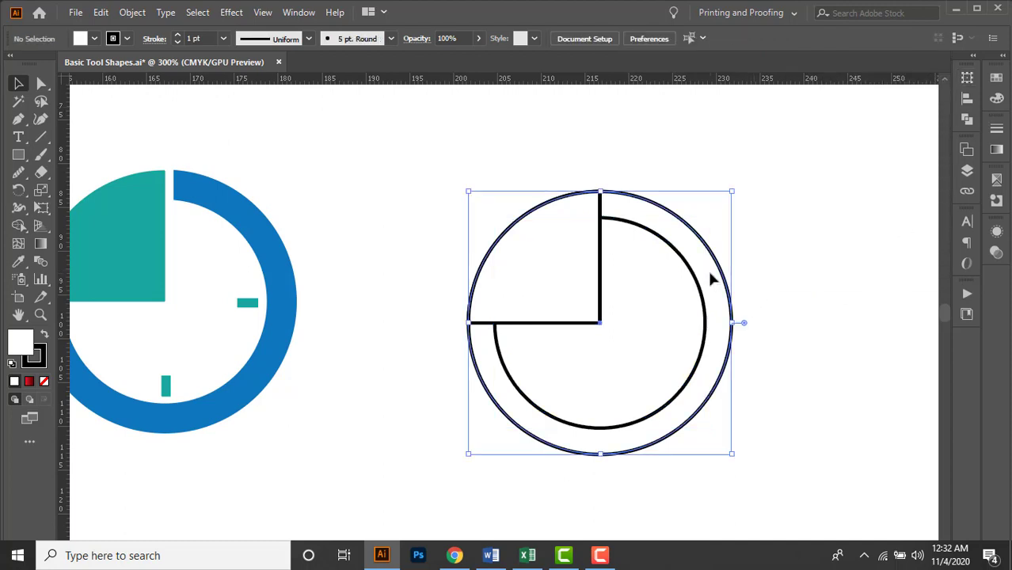
{"action": "left_click", "coordinate": [679, 309], "text": "shift"}
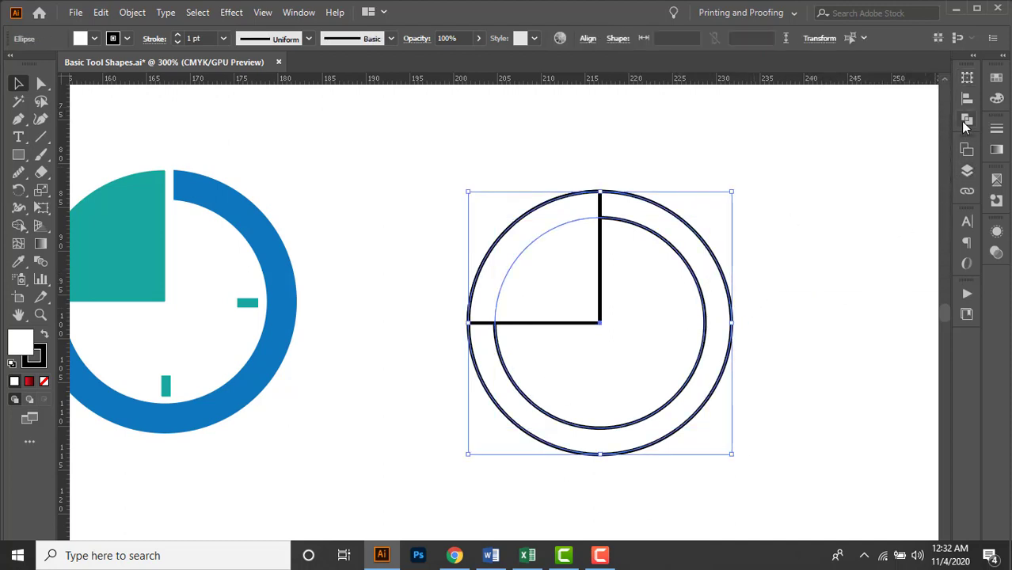
{"action": "left_click", "coordinate": [965, 122]}
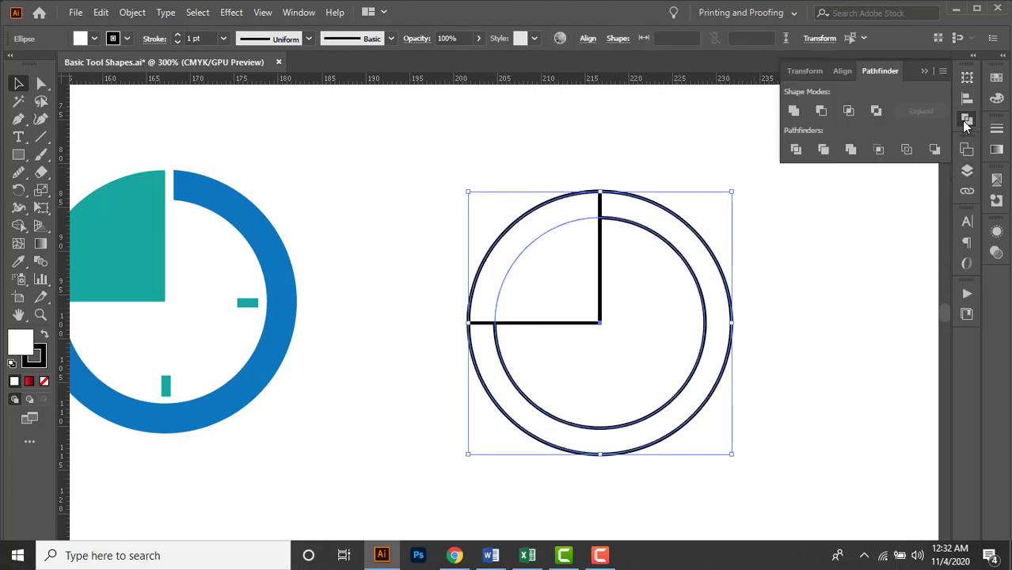
{"action": "left_click", "coordinate": [821, 110]}
{"action": "left_click", "coordinate": [806, 277]}
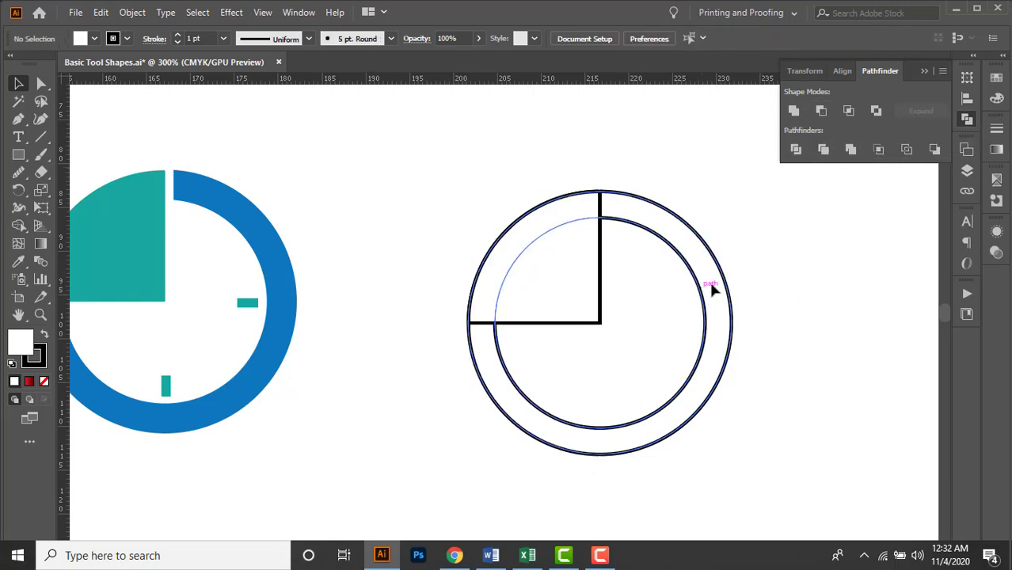
Move the ring away from the quarter shape, and undo the move.
{"action": "left_click_drag", "start_coordinate": [710, 406], "coordinate": [775, 384]}
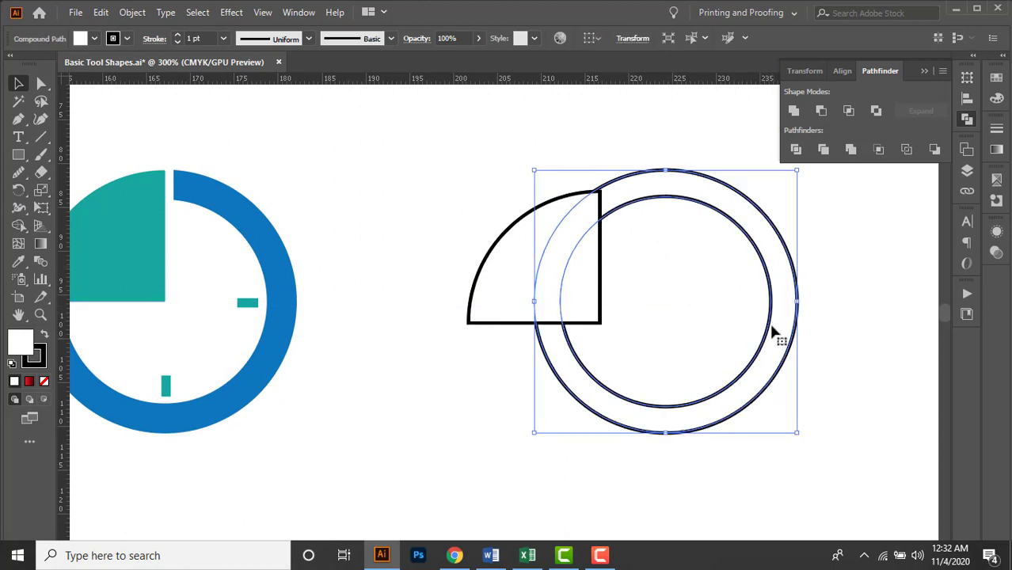
{"action": "key", "text": "ctrl+z"}
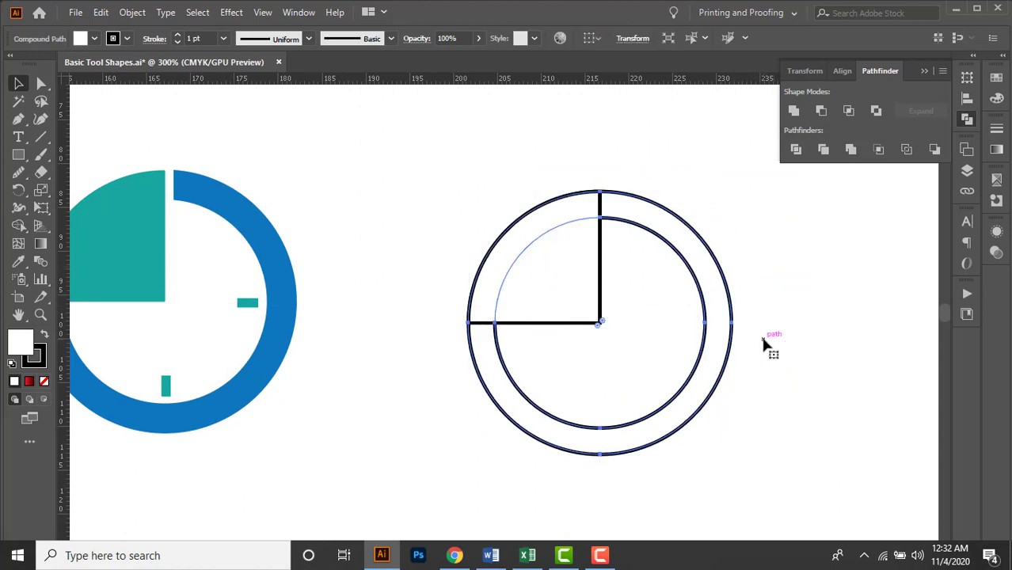
{"action": "left_click", "coordinate": [776, 351]}
Start Offset Path on the quarter shape with the preview turned on.
{"action": "left_click_drag", "start_coordinate": [797, 313], "coordinate": [793, 262]}
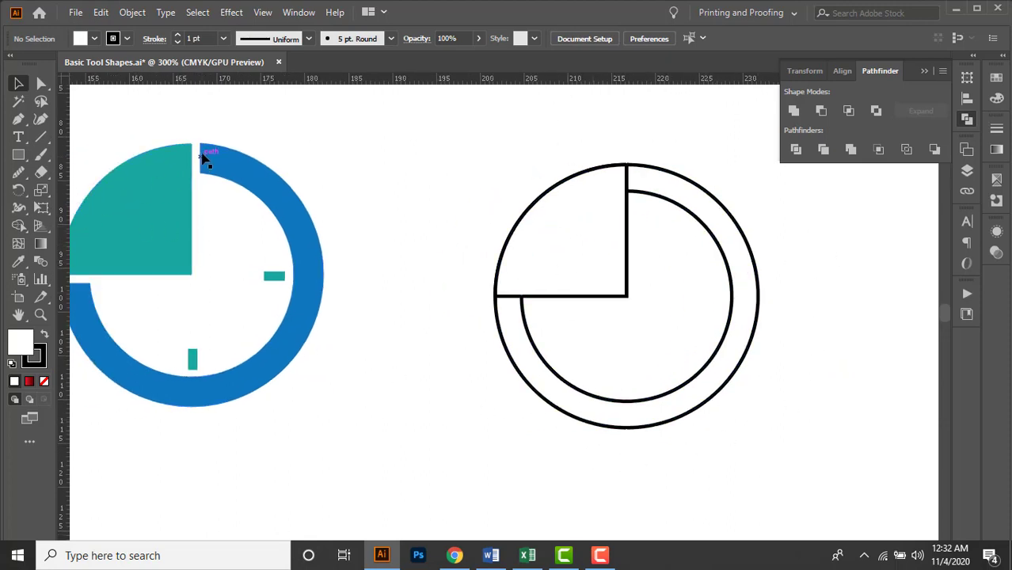
{"action": "left_click_drag", "start_coordinate": [247, 262], "coordinate": [289, 265]}
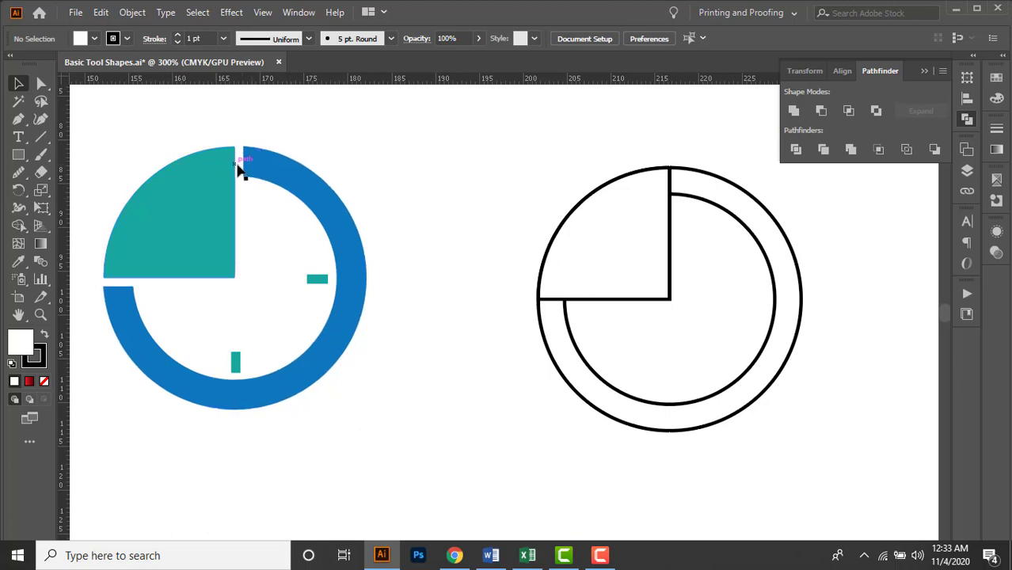
{"action": "scroll", "coordinate": [716, 216], "scroll_direction": "up", "scroll_amount": 1, "text": "alt"}
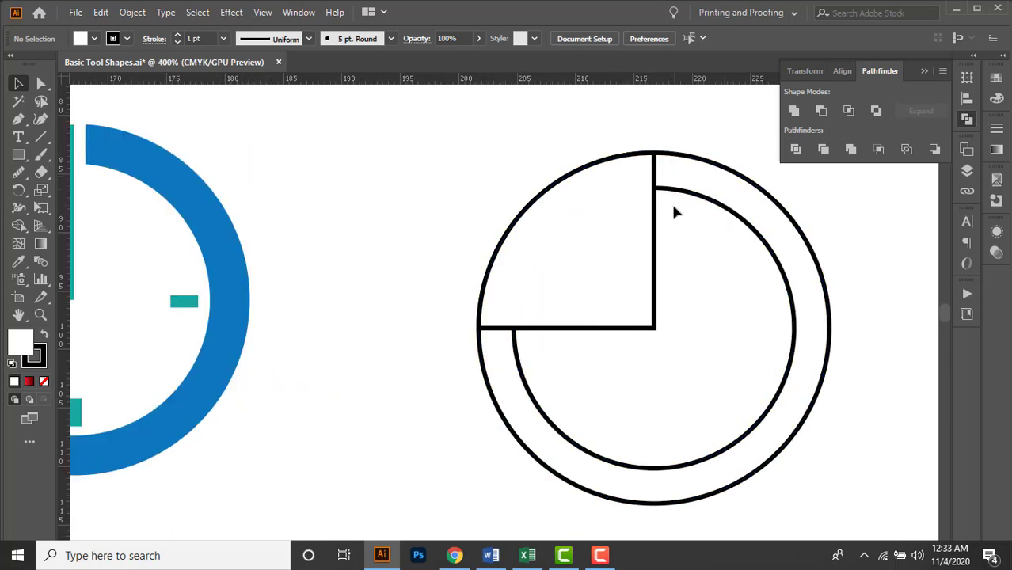
{"action": "left_click", "coordinate": [567, 270]}
{"action": "left_click_drag", "start_coordinate": [719, 286], "coordinate": [591, 298]}
{"action": "left_click_drag", "start_coordinate": [707, 350], "coordinate": [723, 319]}
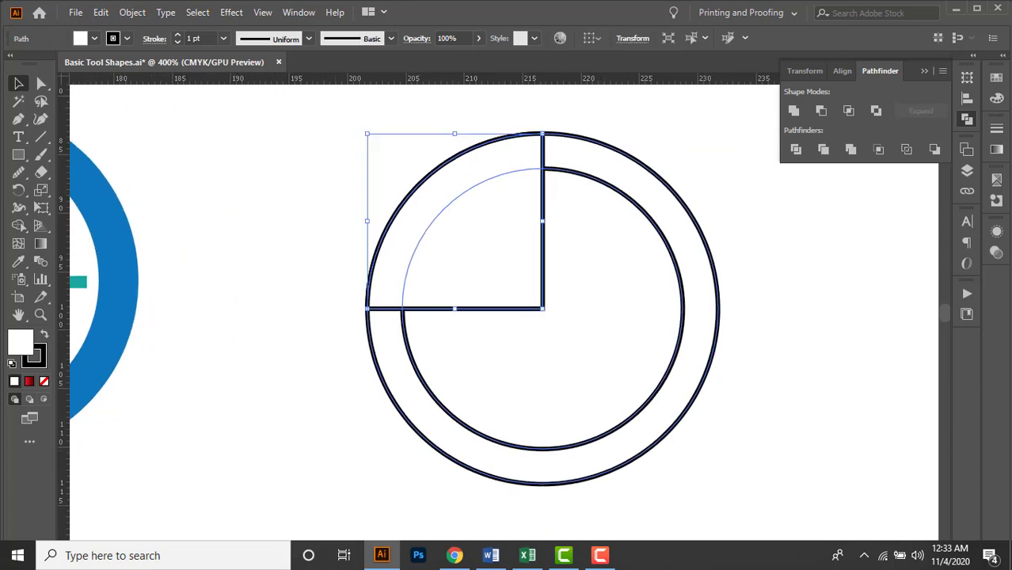
{"action": "left_click", "coordinate": [132, 14]}
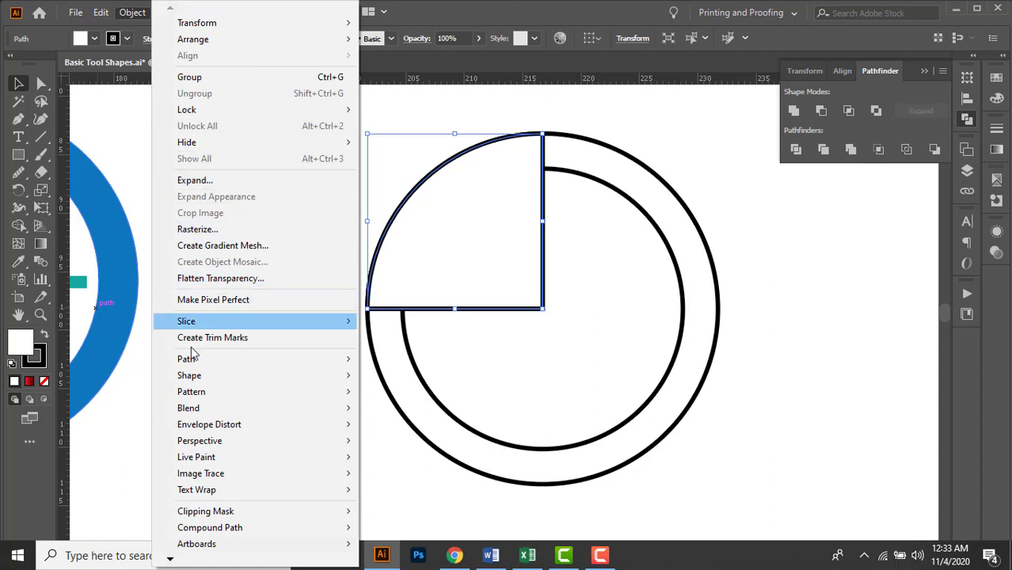
{"action": "mouse_move", "coordinate": [191, 362]}
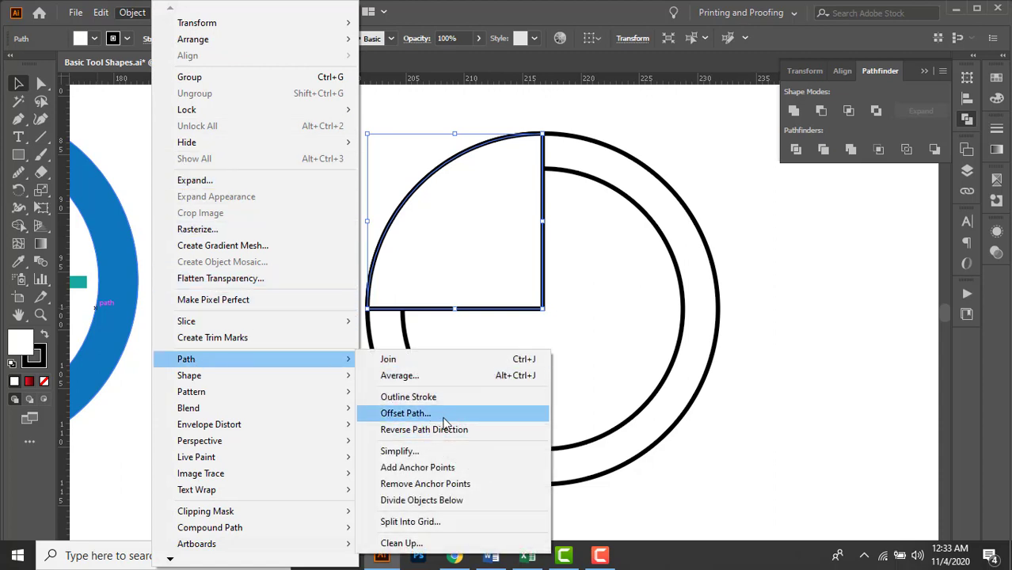
{"action": "left_click", "coordinate": [444, 420]}
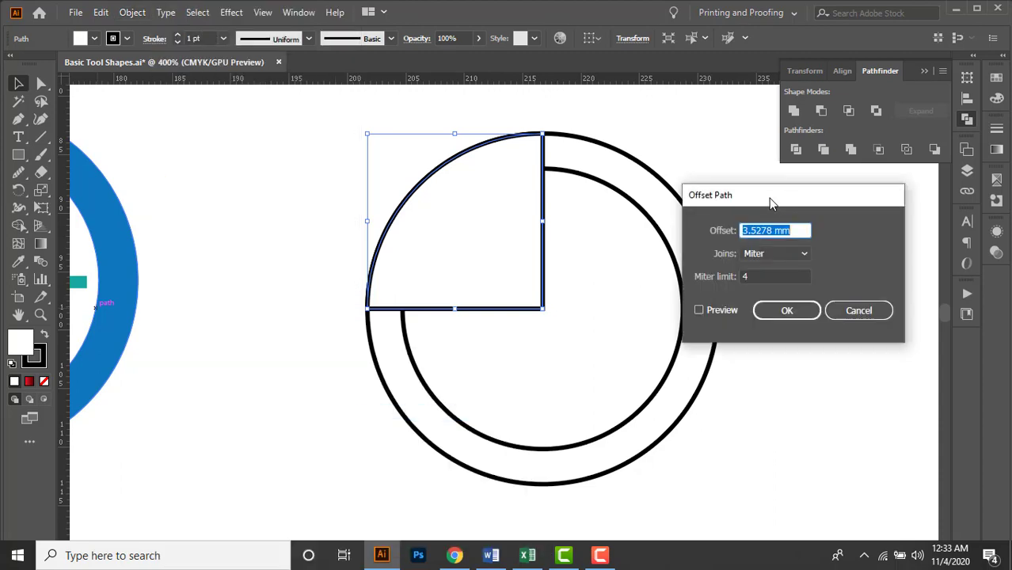
{"action": "left_click_drag", "start_coordinate": [769, 199], "coordinate": [743, 194]}
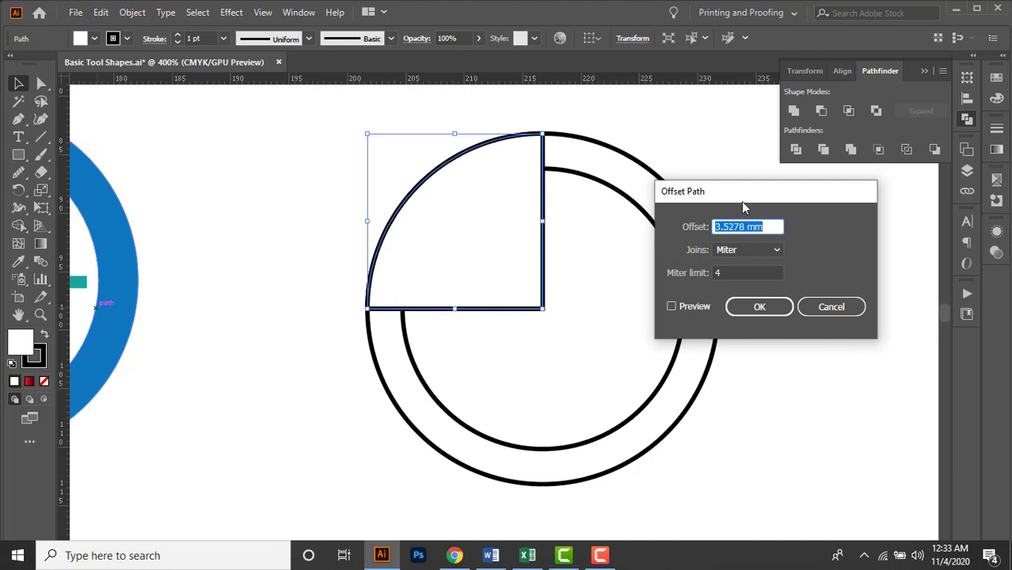
{"action": "left_click", "coordinate": [684, 308]}
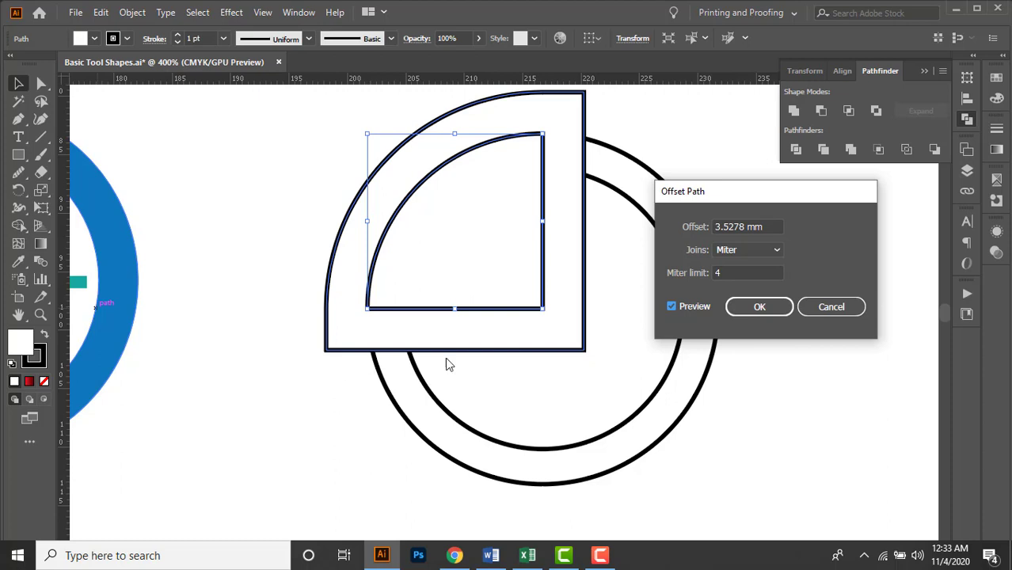
Preview the quarter shape's offset at 1 mm and at -2 mm.
{"action": "left_click_drag", "start_coordinate": [765, 228], "coordinate": [691, 236]}
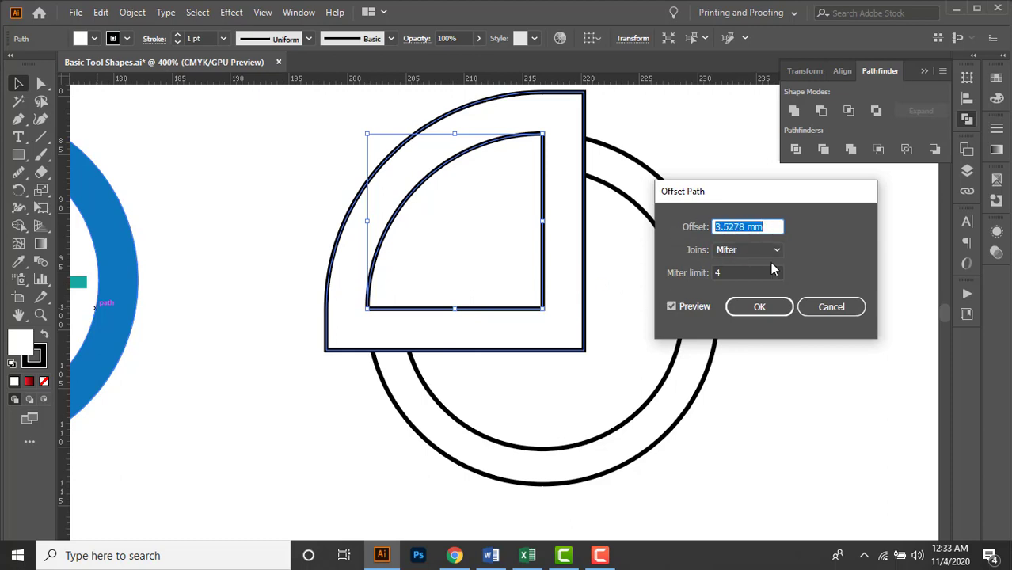
{"action": "type", "text": "1mm"}
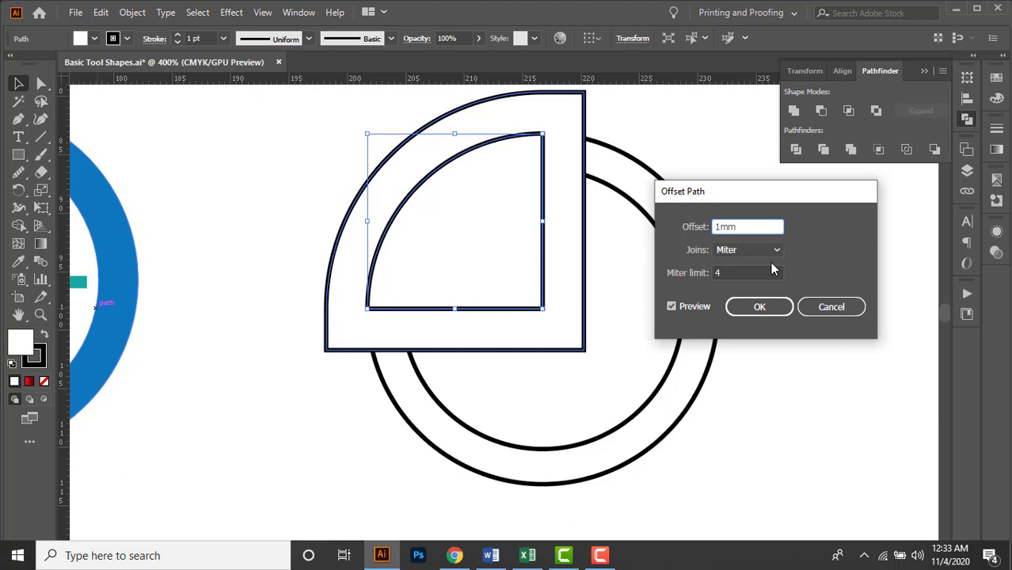
{"action": "key", "text": "Tab"}
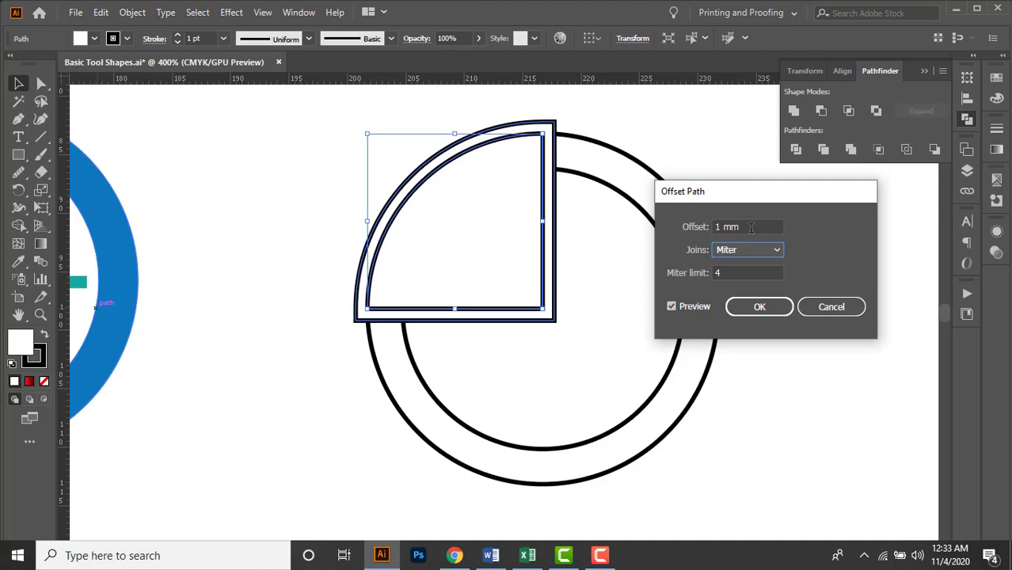
{"action": "key", "text": "shift+Tab"}
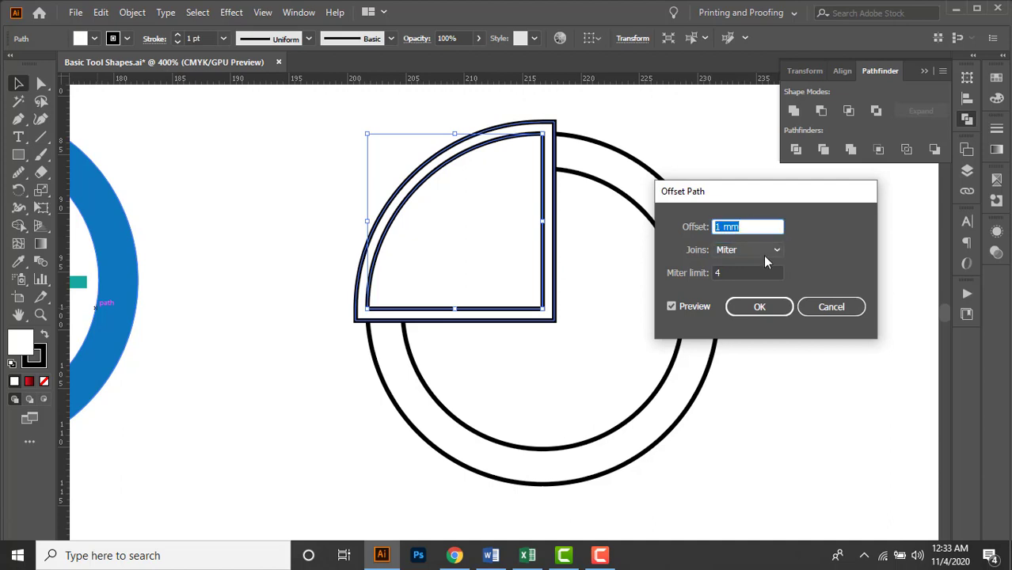
{"action": "type", "text": "-2mm"}
{"action": "key", "text": "Tab"}
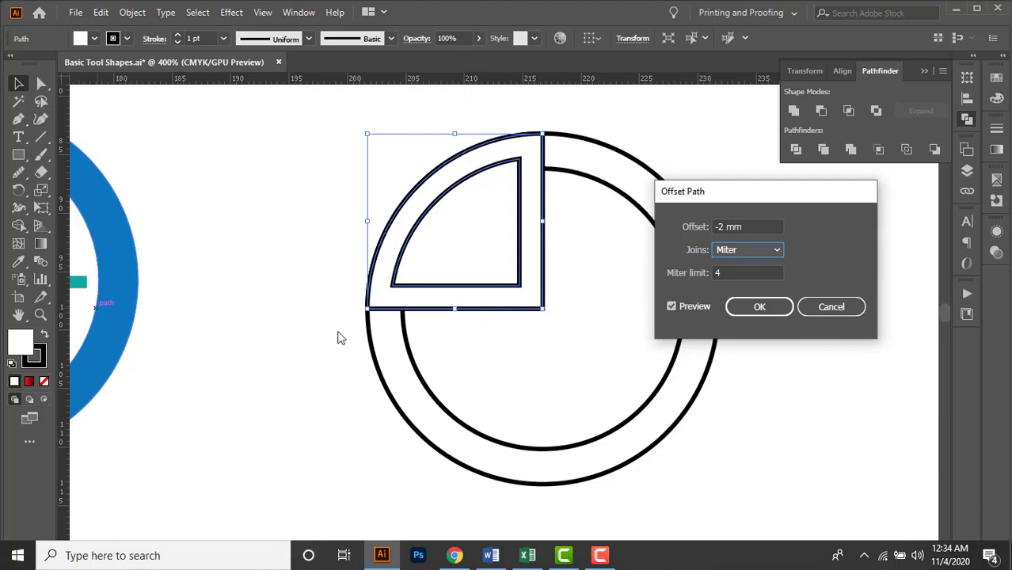
Set the quarter shape's path offset to 1.5 mm and apply it with miter joins.
{"action": "key", "text": "shift+Tab"}
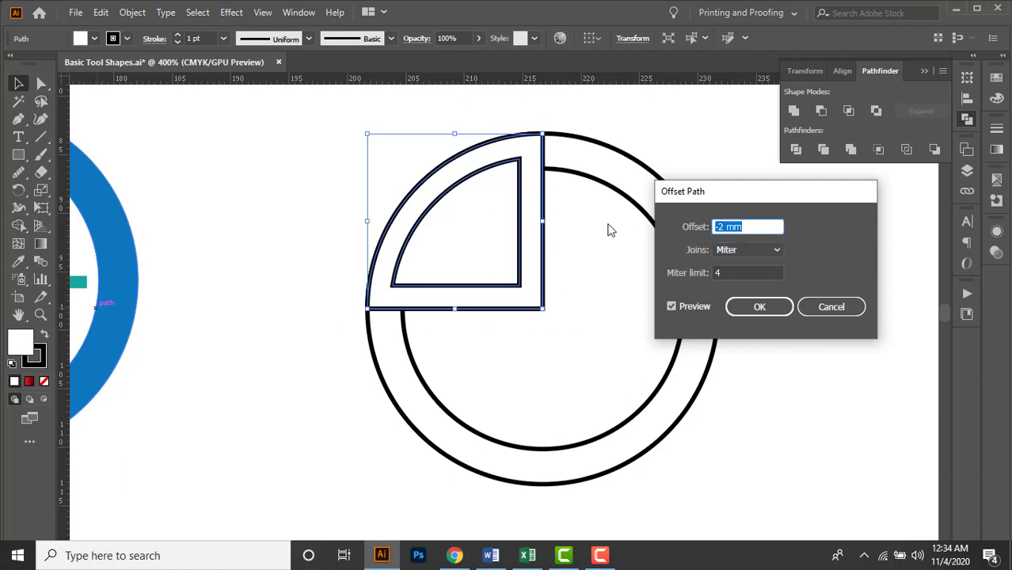
{"action": "type", "text": "1.5mm"}
{"action": "left_click", "coordinate": [752, 305]}
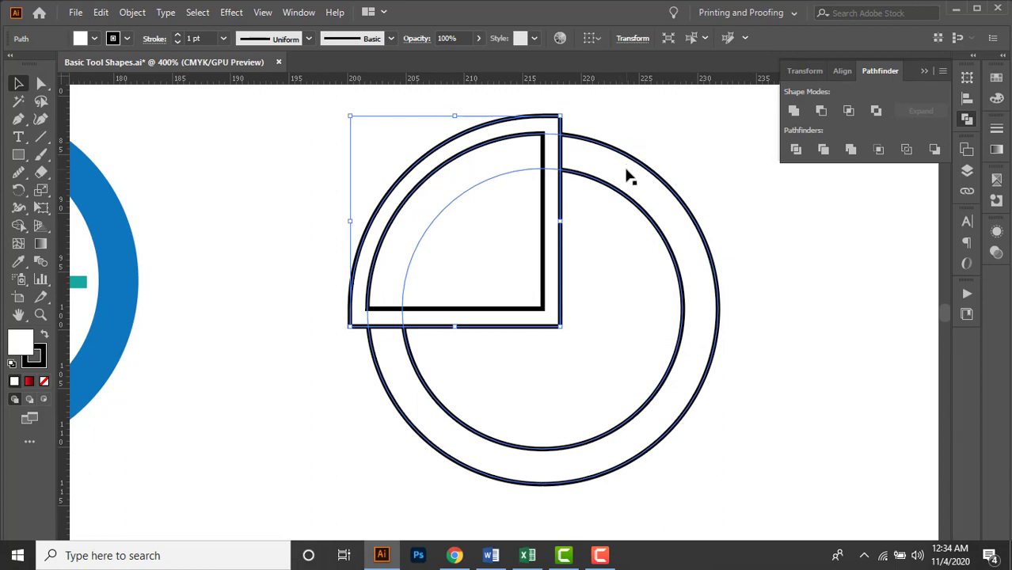
Subtract the enlarged quarter outline from the ring with Minus Front to cut an even gap around the quarter.
{"action": "left_click", "coordinate": [647, 200], "text": "shift"}
{"action": "left_click_drag", "start_coordinate": [687, 207], "coordinate": [776, 209]}
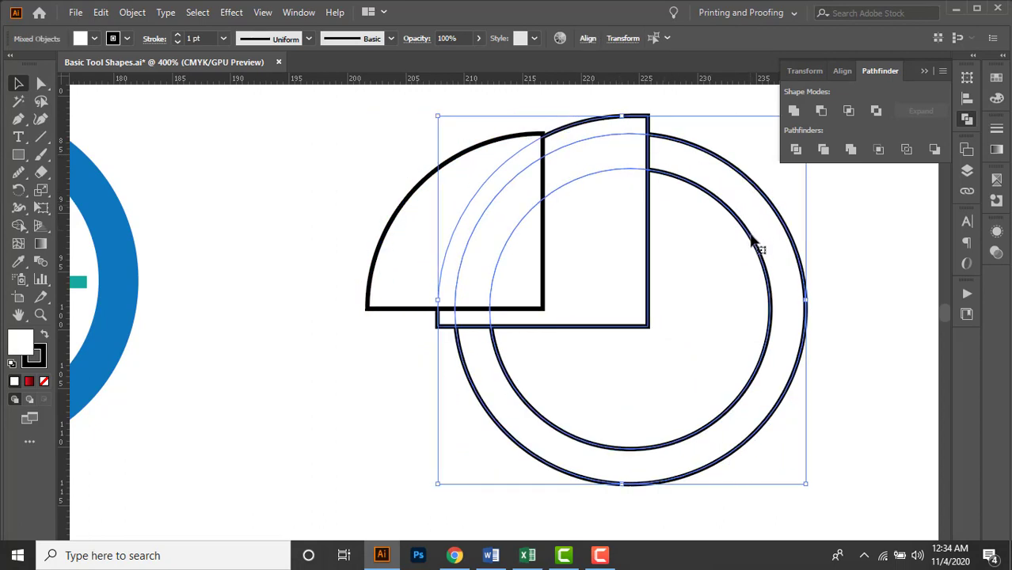
{"action": "key", "text": "ctrl+z"}
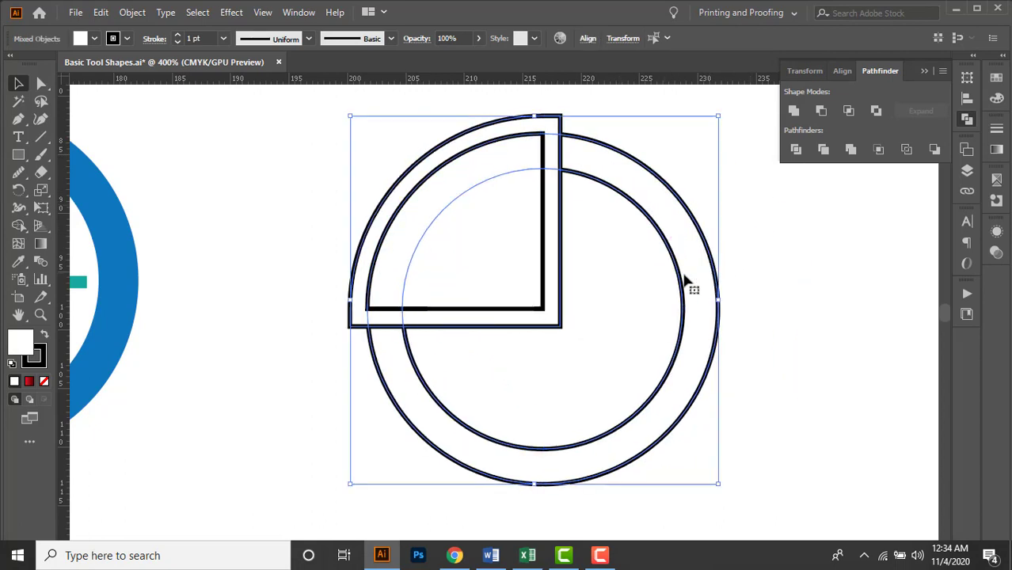
{"action": "left_click", "coordinate": [824, 112]}
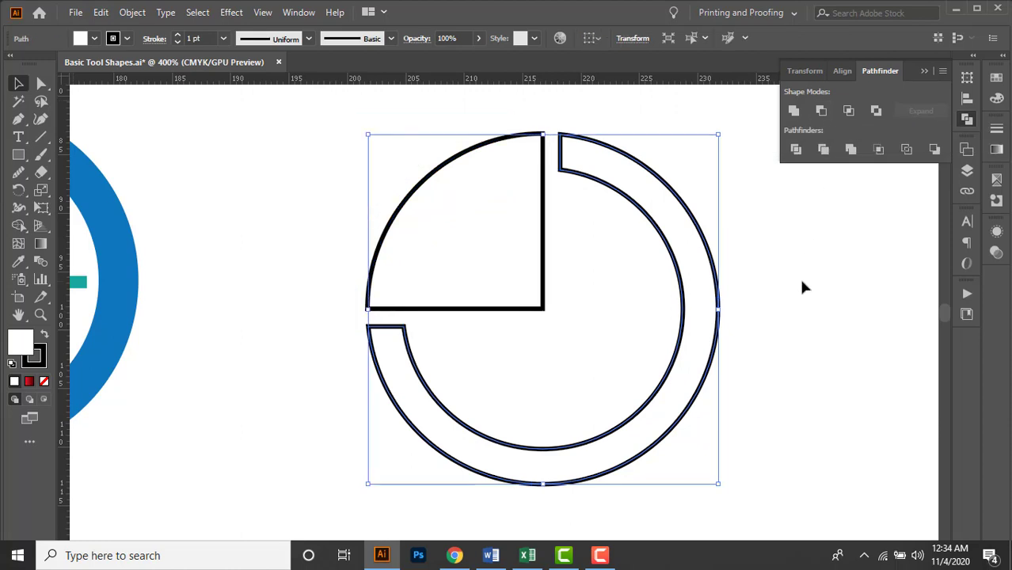
{"action": "left_click", "coordinate": [802, 287]}
Draw a small horizontal rectangle just inside the ring's right side, level with the quarter's inner corner, as an hour mark.
{"action": "scroll", "coordinate": [593, 285], "scroll_direction": "down", "scroll_amount": 1}
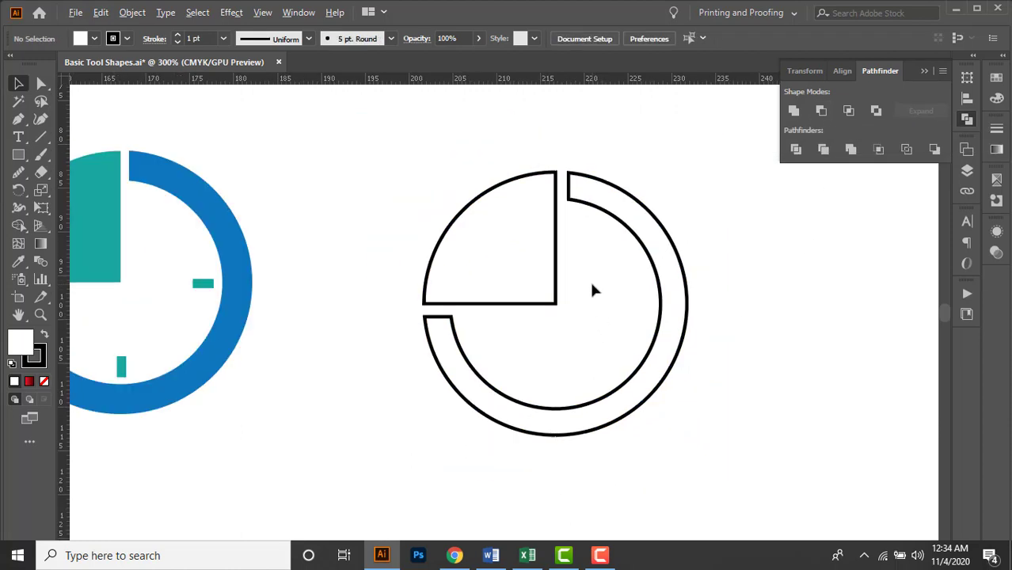
{"action": "left_click_drag", "start_coordinate": [669, 410], "coordinate": [759, 379]}
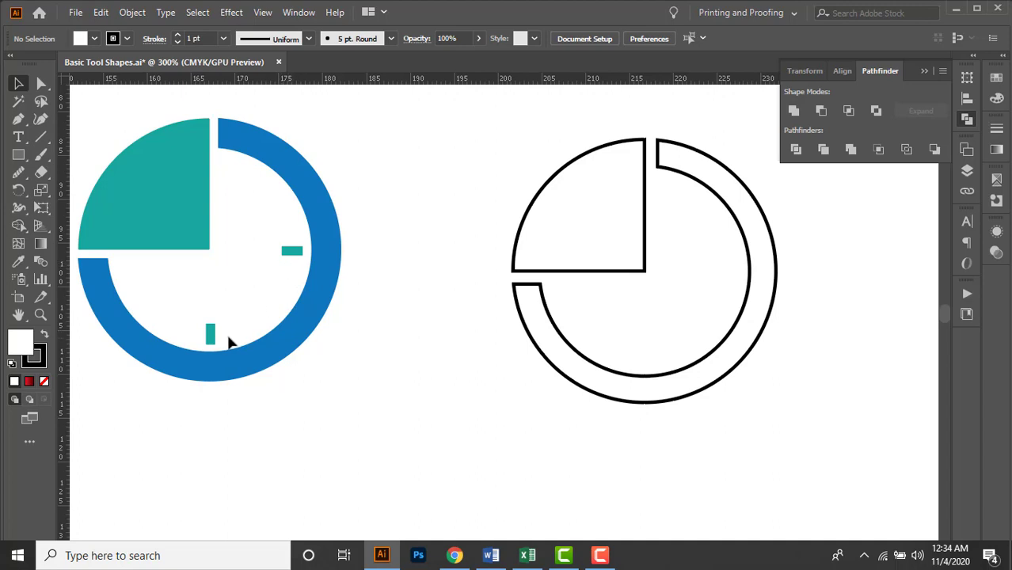
{"action": "left_click", "coordinate": [30, 157]}
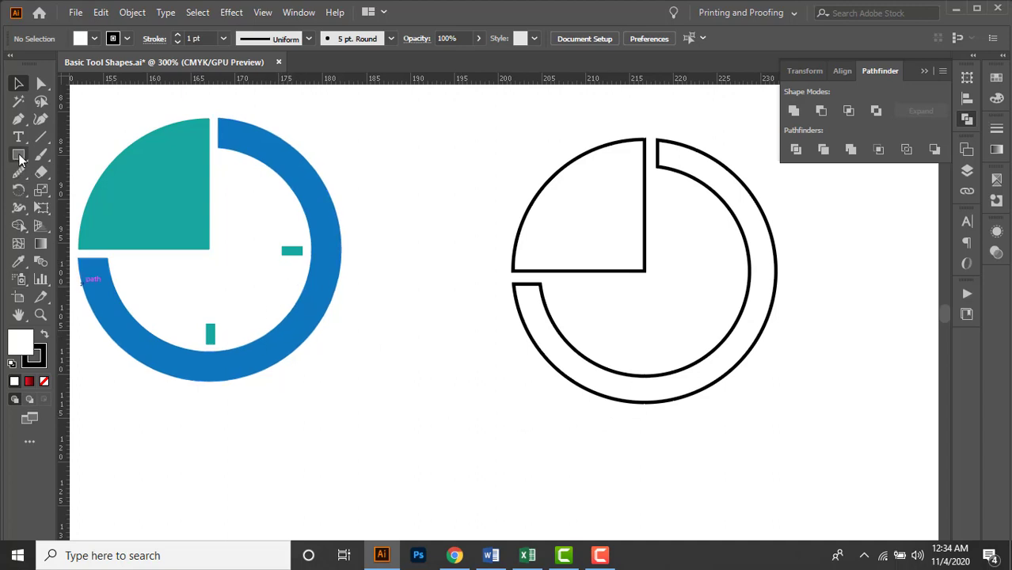
{"action": "left_click", "coordinate": [91, 156]}
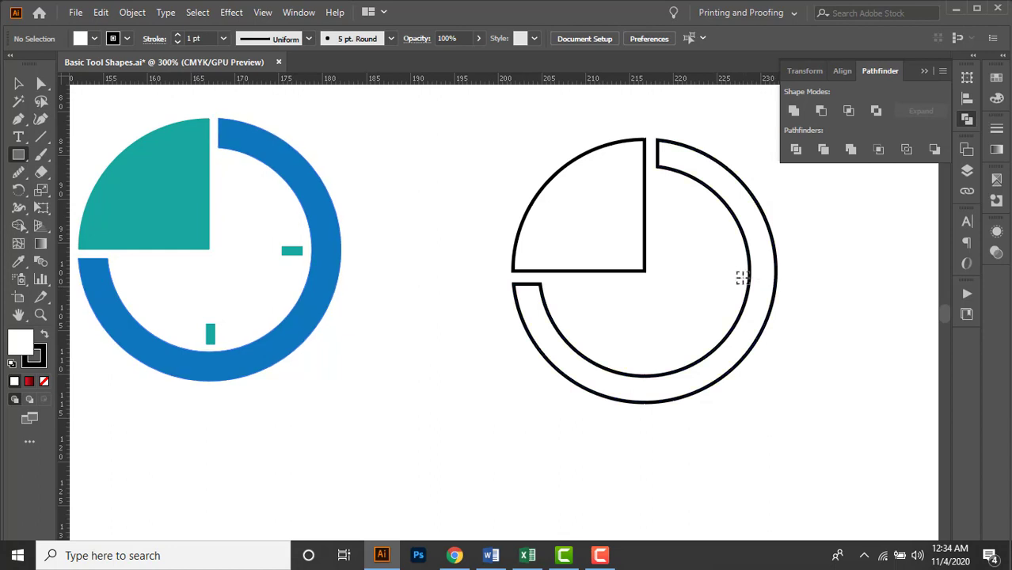
{"action": "scroll", "coordinate": [740, 277], "scroll_direction": "up", "scroll_amount": 2}
{"action": "scroll", "coordinate": [740, 276], "scroll_direction": "up", "scroll_amount": 2}
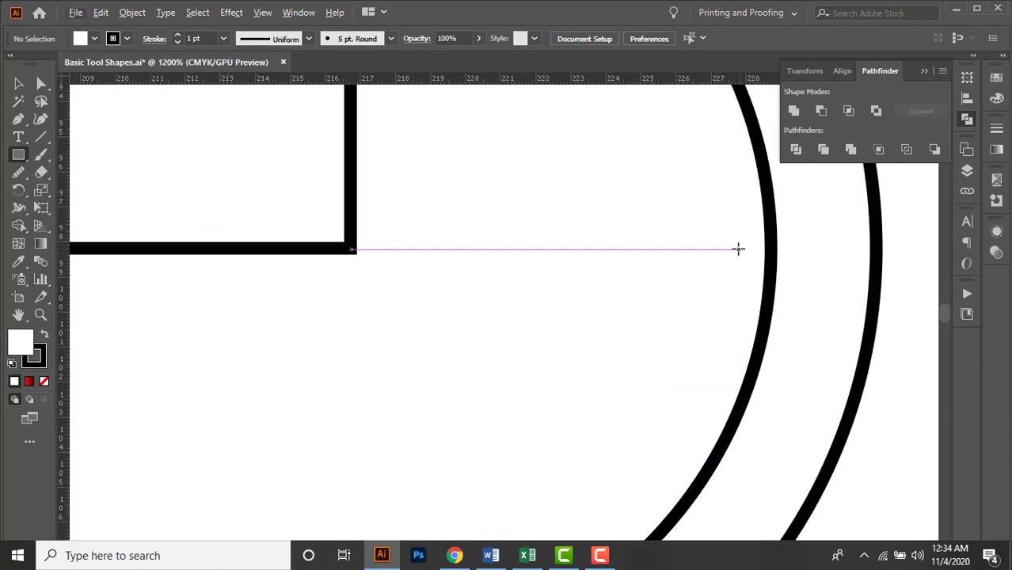
{"action": "mouse_move", "coordinate": [737, 250]}
{"action": "left_mouse_down"}
{"action": "mouse_move", "coordinate": [731, 264]}
{"action": "mouse_move", "coordinate": [656, 281]}
{"action": "left_mouse_up"}
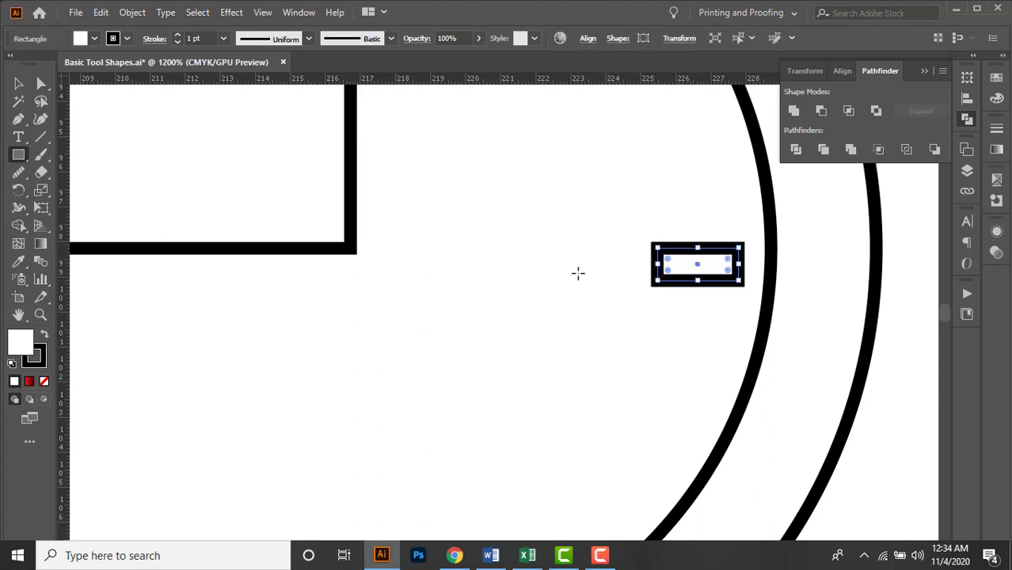
Align the small rectangle to the ring's vertical center, using the ring as the key object.
{"action": "key", "text": "v"}
{"action": "scroll", "coordinate": [555, 281], "scroll_direction": "down", "scroll_amount": 4}
{"action": "scroll", "coordinate": [567, 279], "scroll_direction": "up", "scroll_amount": 3}
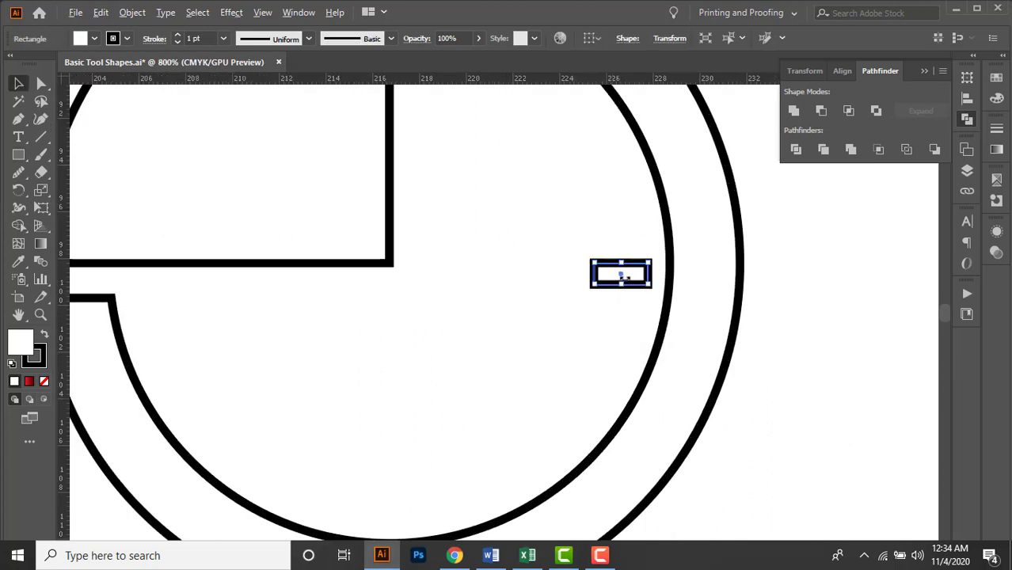
{"action": "scroll", "coordinate": [687, 293], "scroll_direction": "down", "scroll_amount": 1}
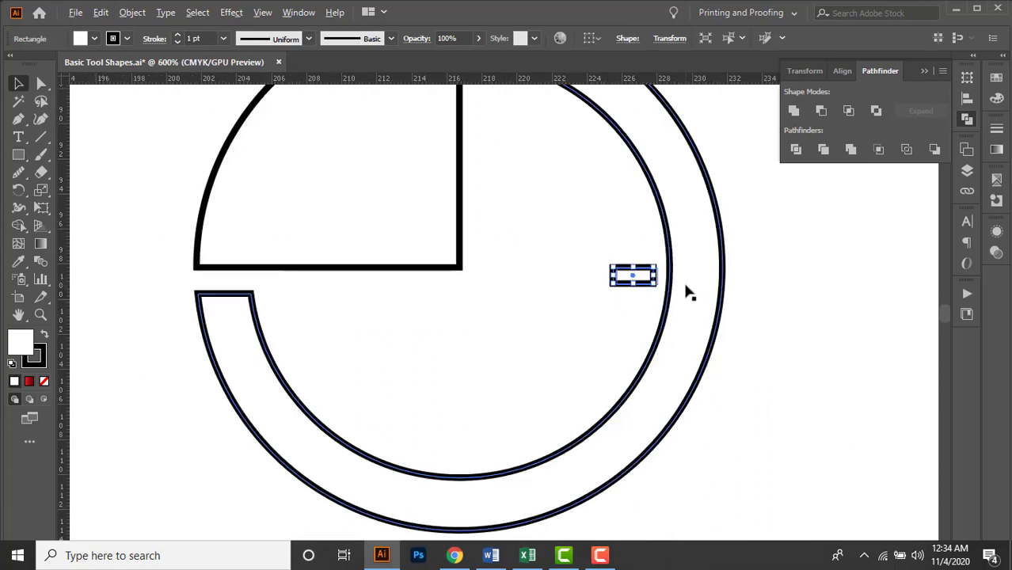
{"action": "left_click", "coordinate": [701, 287]}
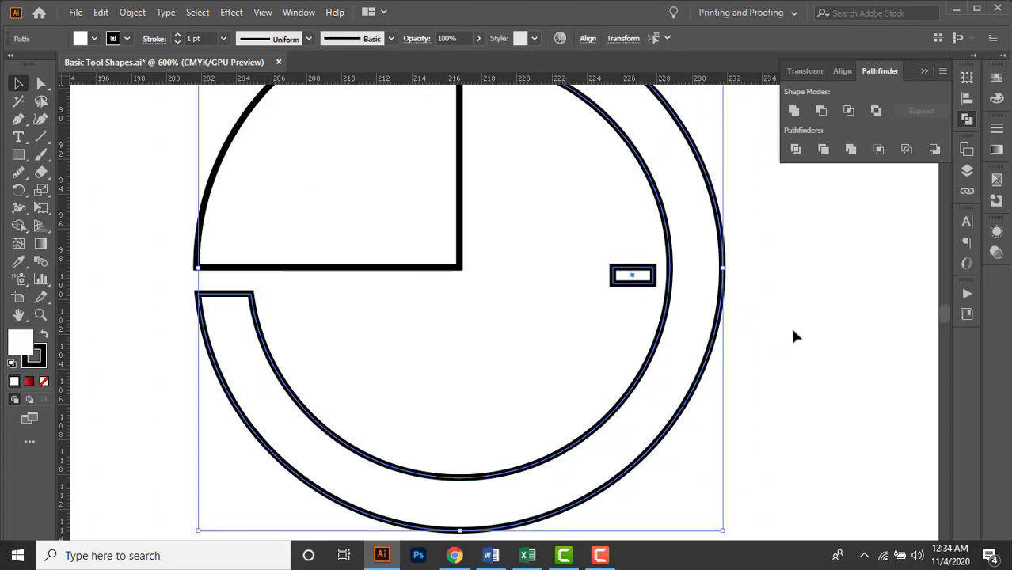
{"action": "left_click", "coordinate": [790, 325]}
{"action": "left_click", "coordinate": [642, 285]}
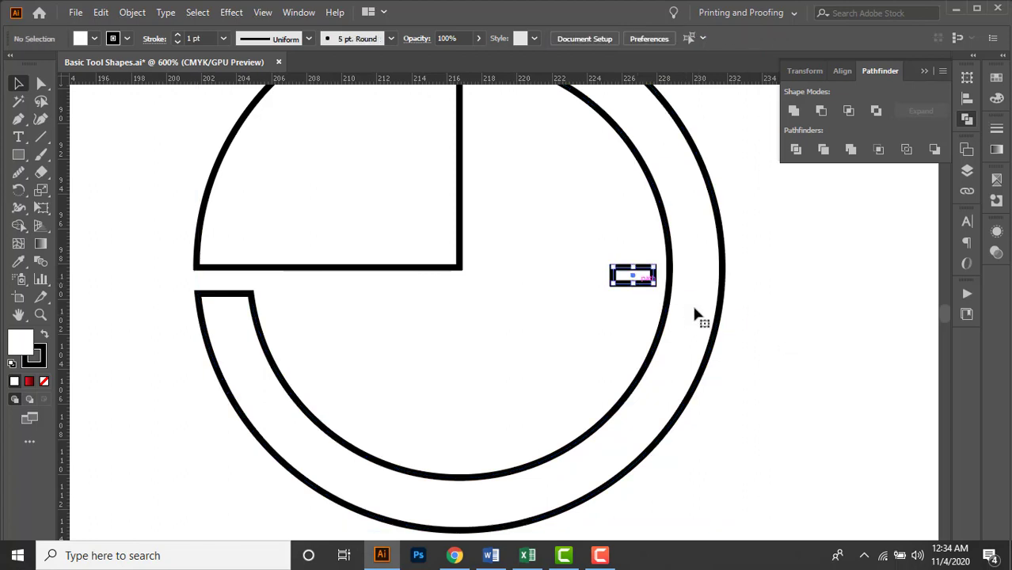
{"action": "left_click", "coordinate": [829, 204]}
{"action": "left_click", "coordinate": [723, 241]}
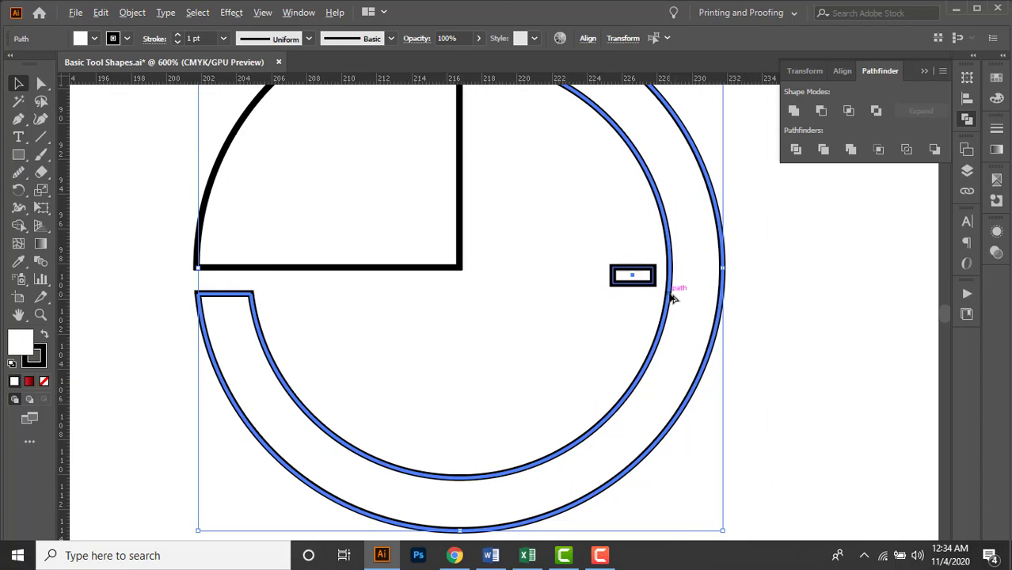
{"action": "scroll", "coordinate": [671, 297], "scroll_direction": "down", "scroll_amount": 1}
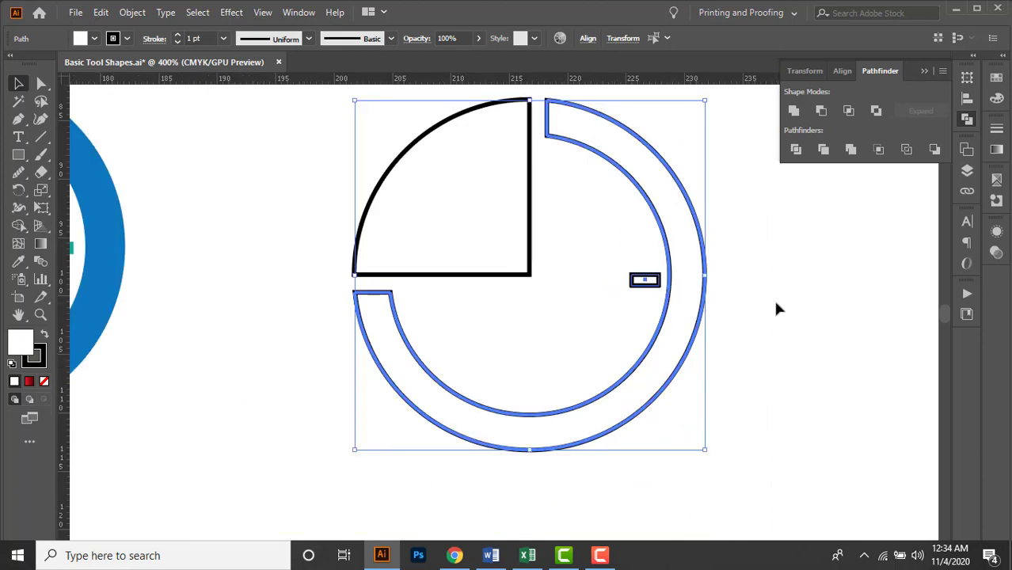
{"action": "left_click", "coordinate": [965, 101]}
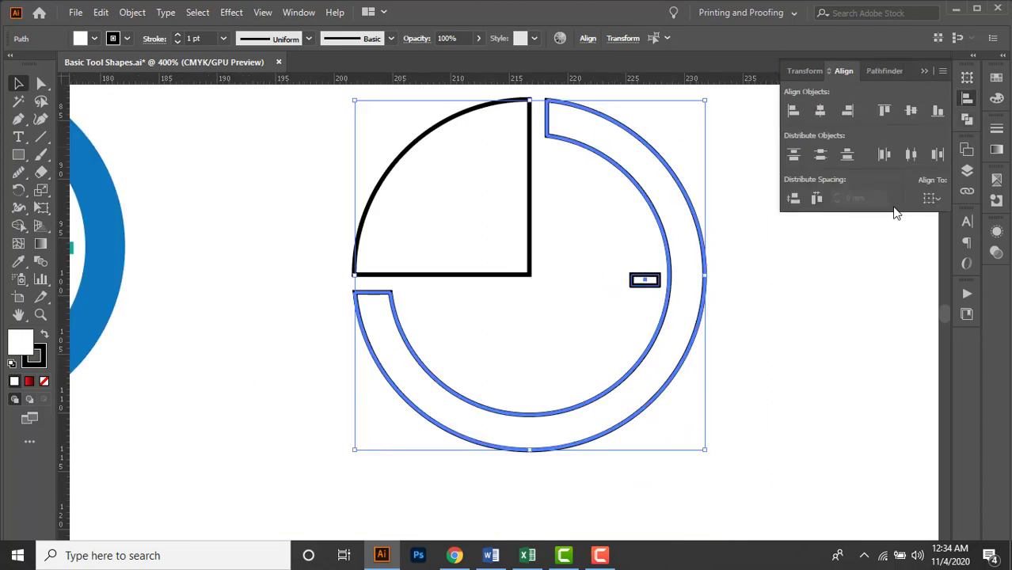
{"action": "left_click", "coordinate": [914, 111]}
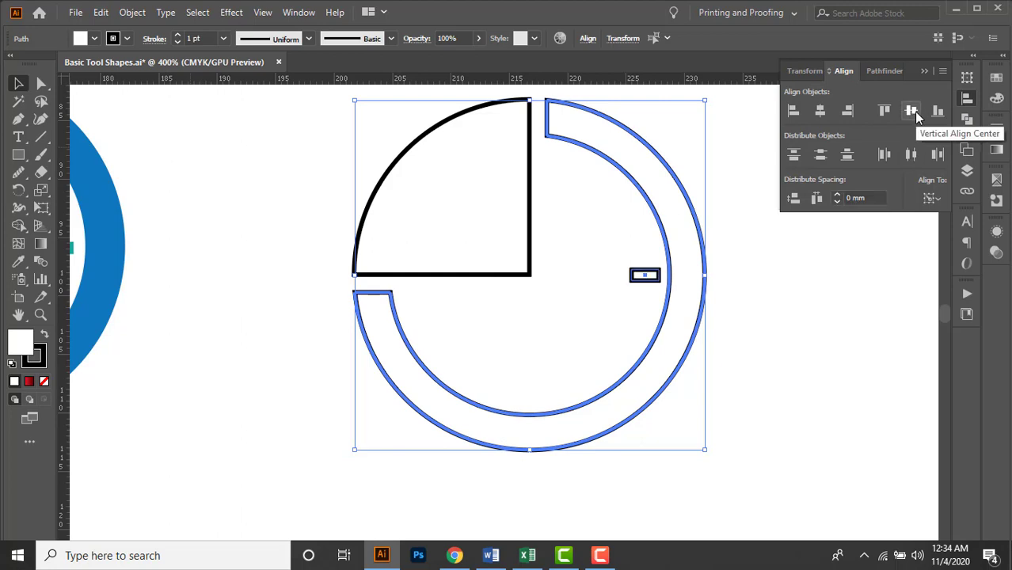
{"action": "left_click", "coordinate": [819, 267]}
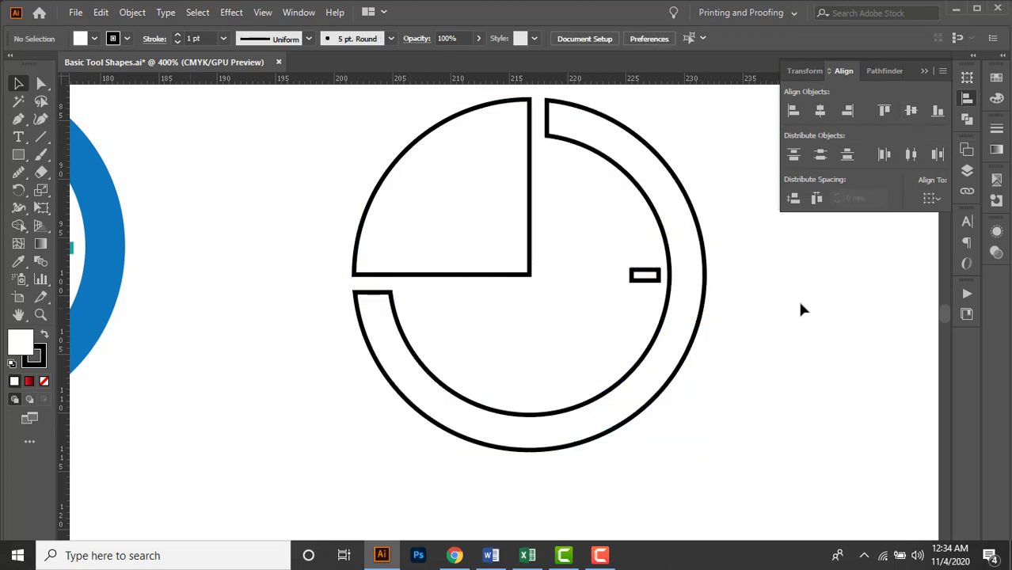
Nudge the horizontal hour mark slightly toward the clock's center to widen its gap from the ring's inner edge.
{"action": "left_click_drag", "start_coordinate": [803, 294], "coordinate": [747, 283]}
{"action": "left_click", "coordinate": [599, 274]}
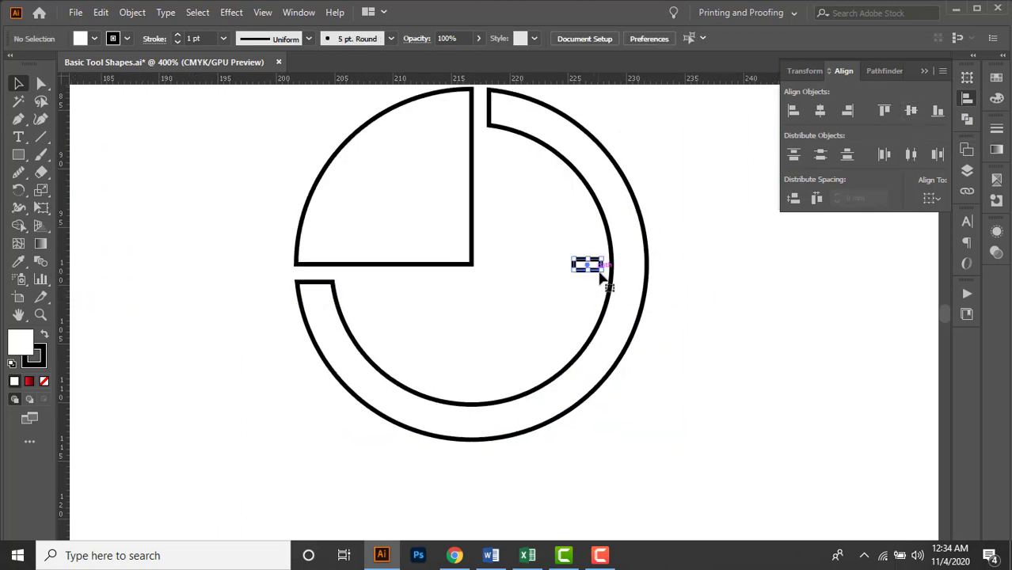
{"action": "scroll", "coordinate": [597, 276], "scroll_direction": "up", "scroll_amount": 2}
{"action": "key", "text": "Right"}
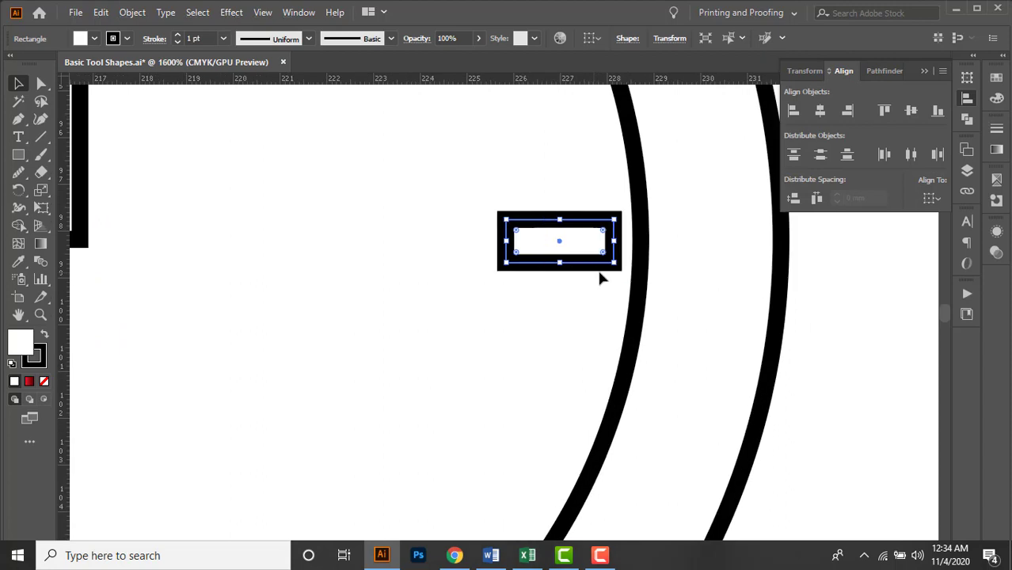
{"action": "key", "text": "Left"}
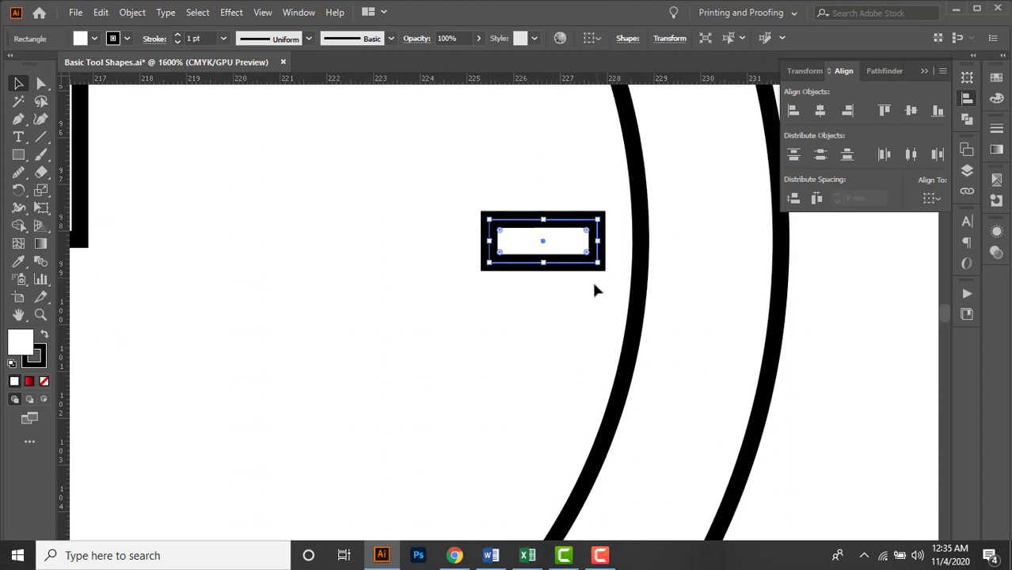
{"action": "left_click", "coordinate": [626, 237]}
{"action": "scroll", "coordinate": [639, 226], "scroll_direction": "down", "scroll_amount": 3}
Duplicate the horizontal hour mark into the lower part of the clock and rotate the copy 90°.
{"action": "left_click_drag", "start_coordinate": [757, 330], "coordinate": [808, 312]}
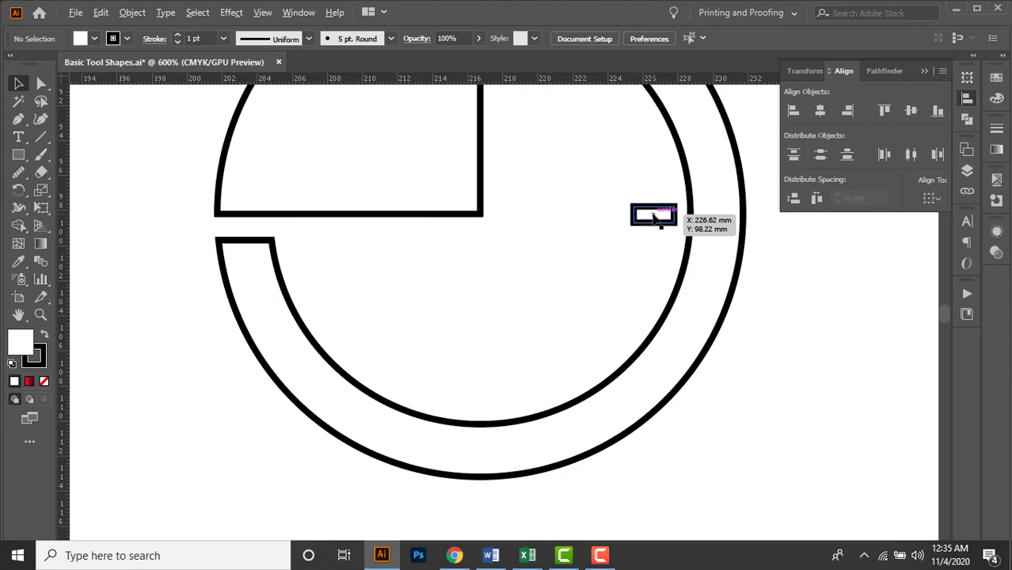
{"action": "left_click_drag", "start_coordinate": [574, 268], "coordinate": [498, 329]}
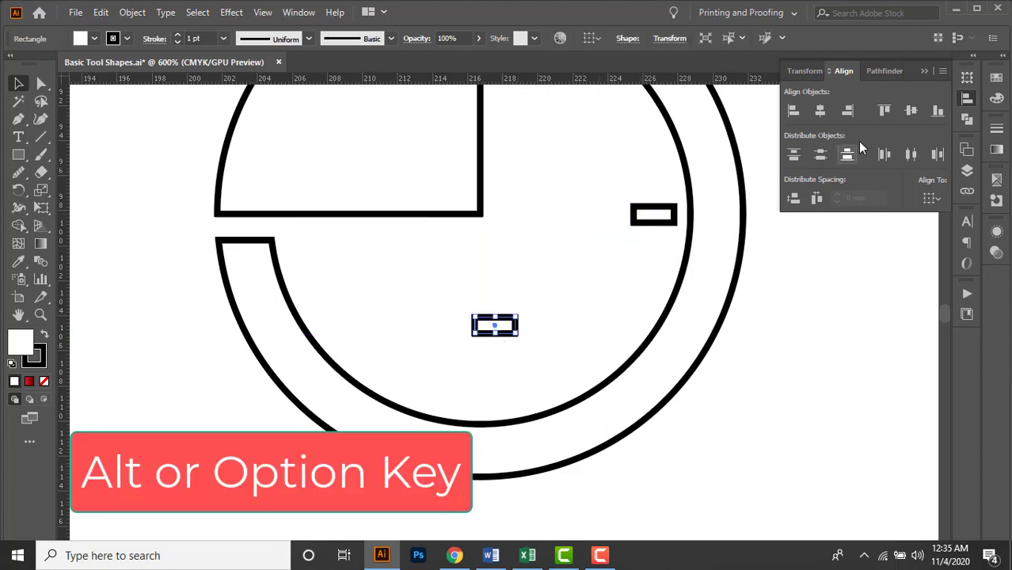
{"action": "left_click", "coordinate": [964, 79]}
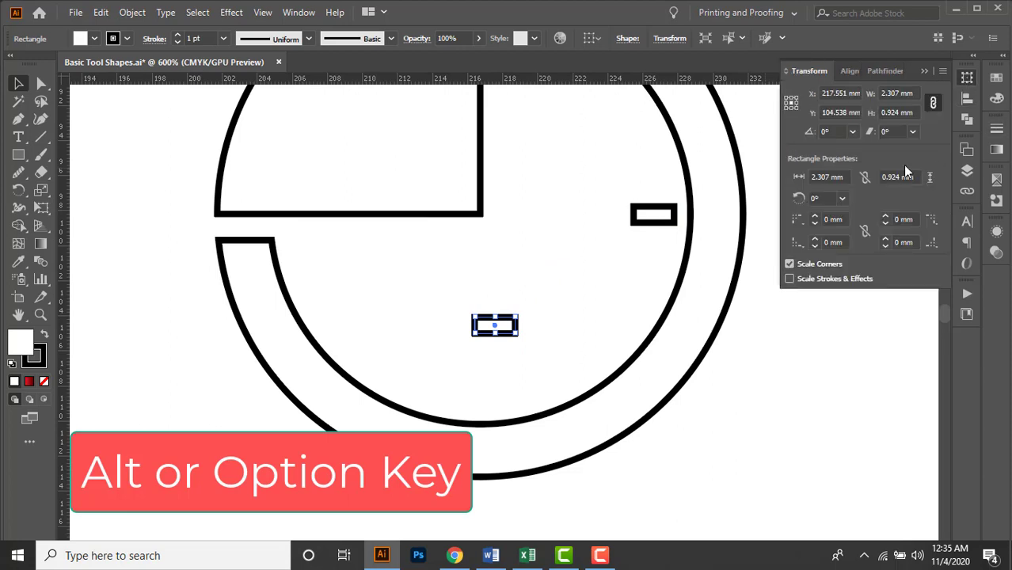
{"action": "left_click", "coordinate": [829, 131]}
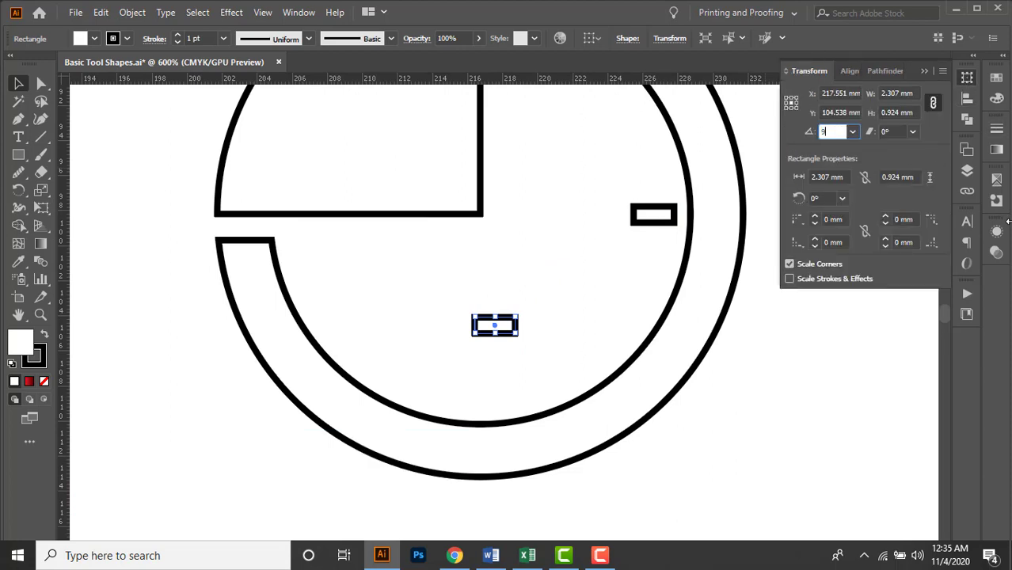
{"action": "key", "text": "Return"}
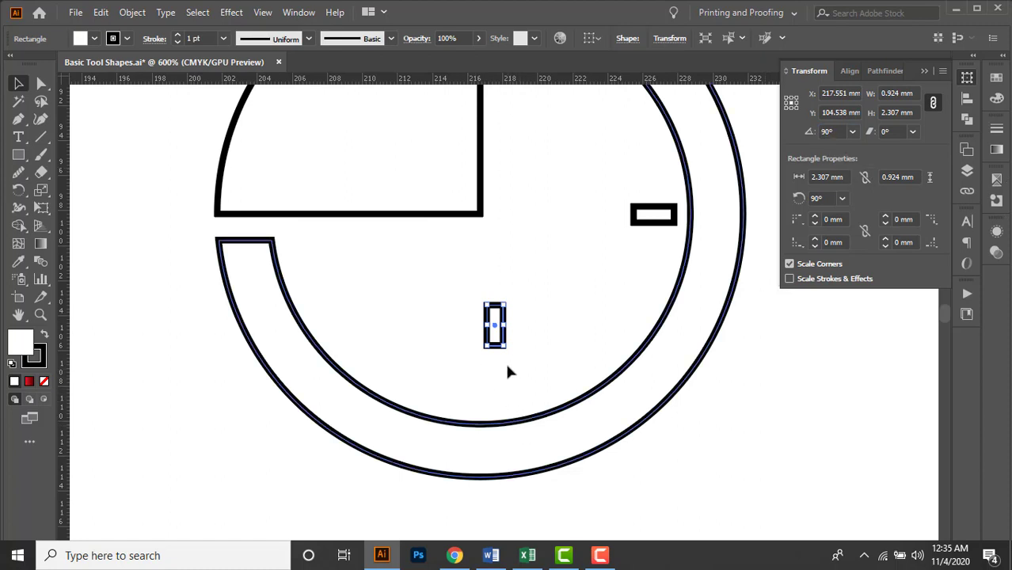
Align the vertical hour mark to the ring's horizontal center, using the ring as the key object.
{"action": "left_click", "coordinate": [538, 429]}
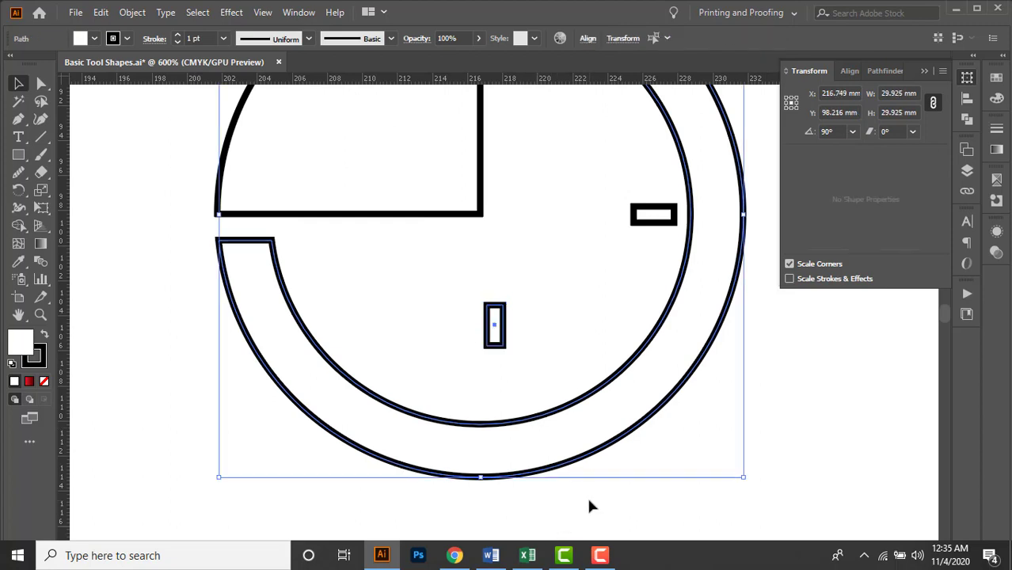
{"action": "left_click", "coordinate": [922, 73]}
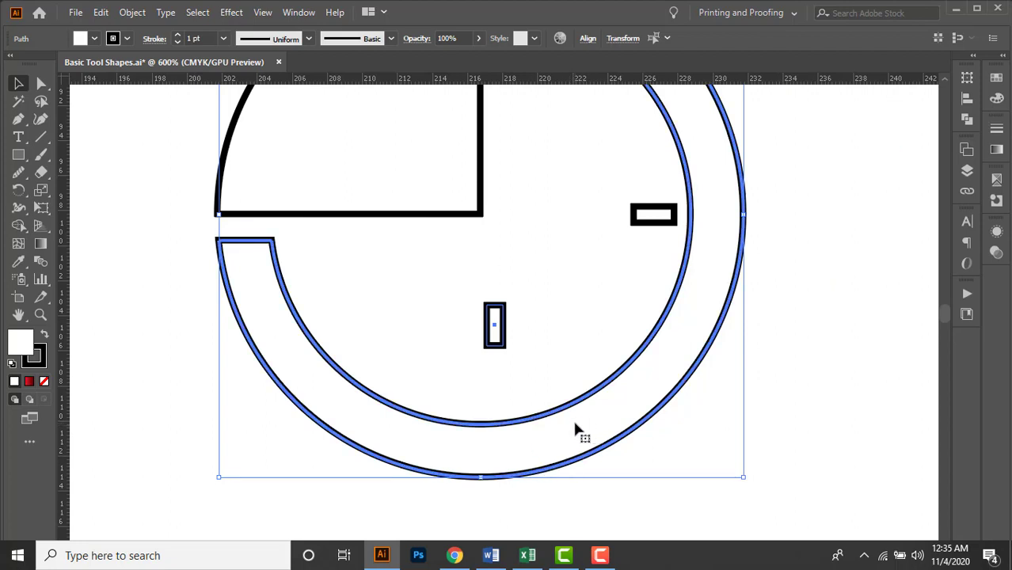
{"action": "left_click", "coordinate": [967, 103]}
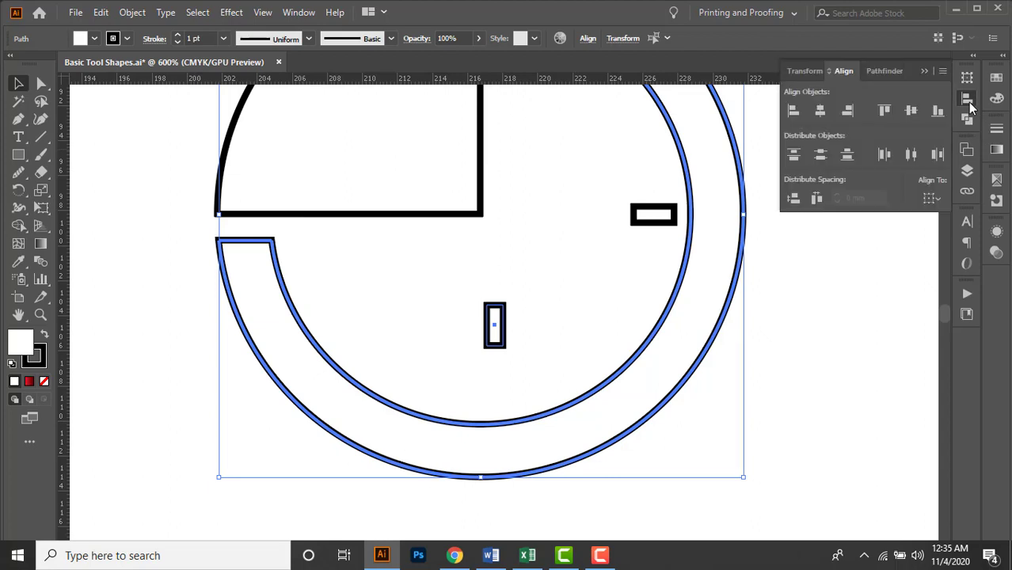
{"action": "left_click", "coordinate": [823, 113]}
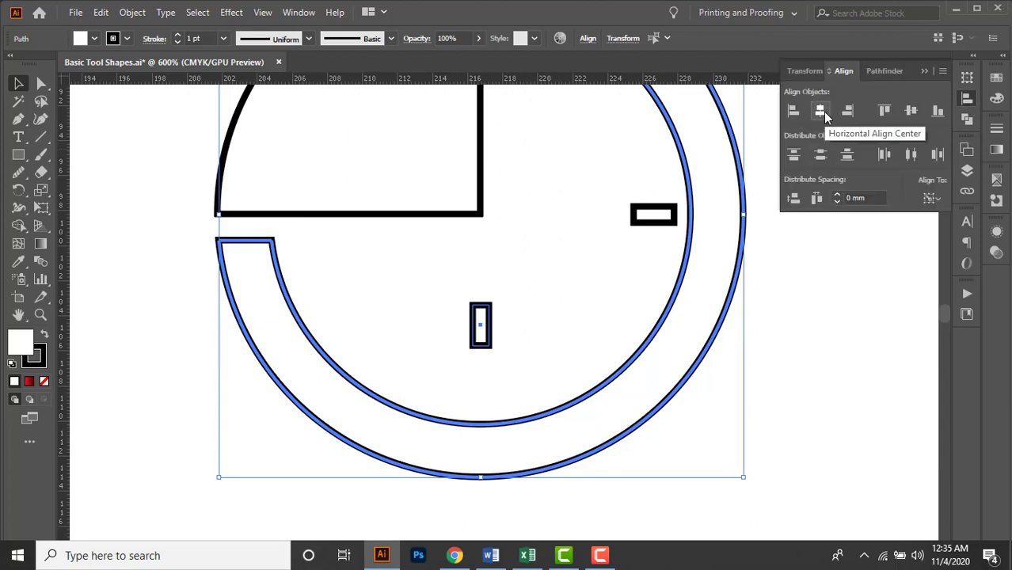
{"action": "left_click", "coordinate": [801, 276]}
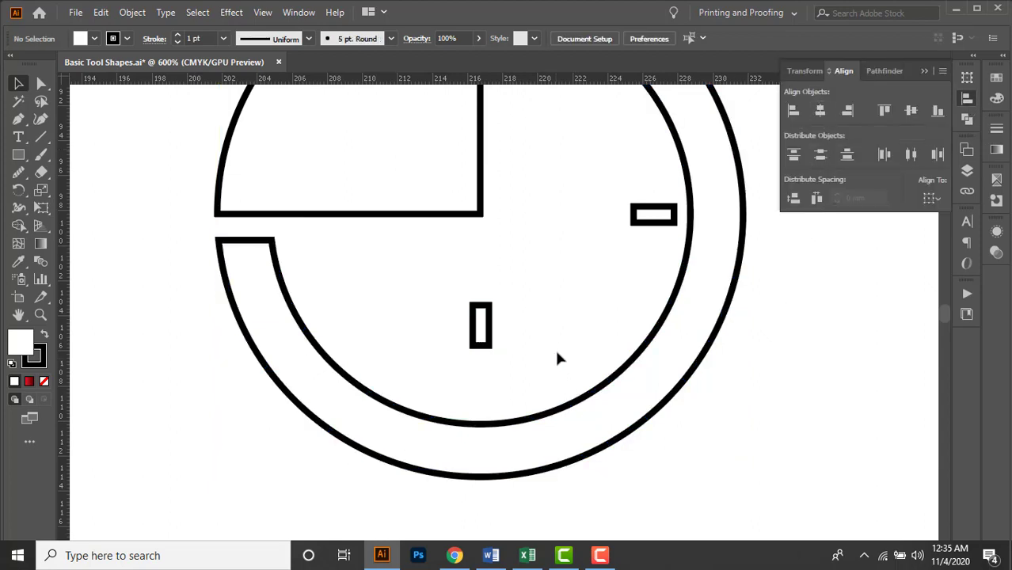
Move the vertical hour mark straight down until it sits just above the ring's lower inner edge.
{"action": "left_click", "coordinate": [479, 339]}
{"action": "key", "text": "Down"}
{"action": "key", "text": "Down"}
{"action": "key", "text": "Down"}
{"action": "key", "text": "Down"}
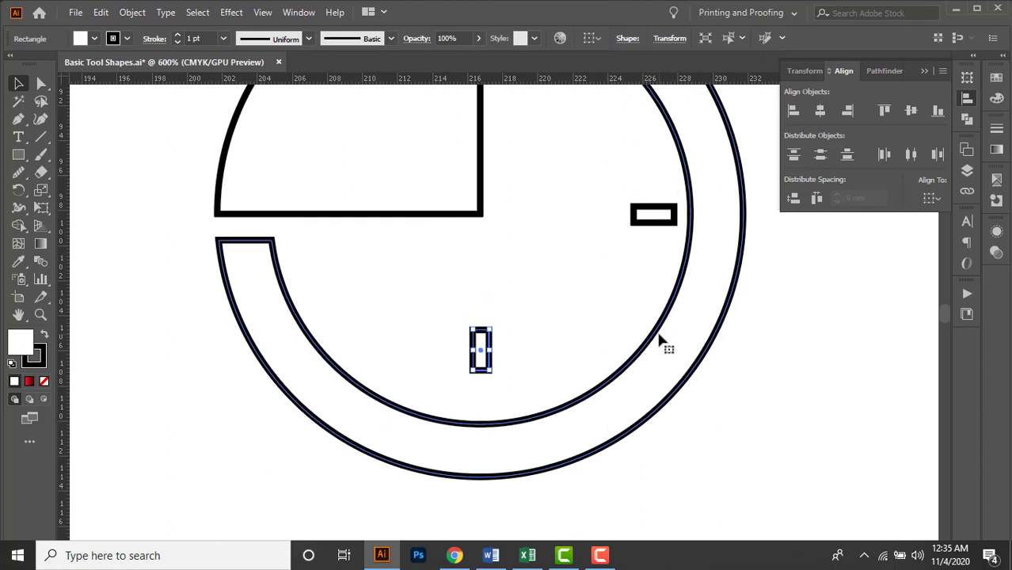
{"action": "key", "text": "Down"}
{"action": "key", "text": "Down"}
{"action": "key", "text": "Down"}
{"action": "key", "text": "Down"}
{"action": "key", "text": "Down"}
{"action": "key", "text": "Down"}
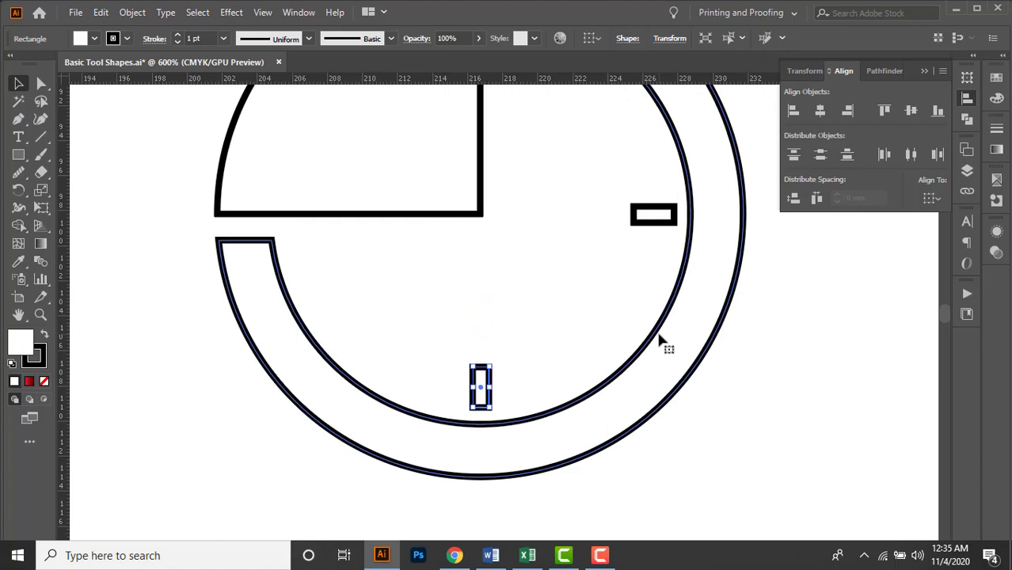
{"action": "left_click", "coordinate": [512, 344]}
Color the new ring with the blue sampled from the reference clock's ring, using the Eyedropper.
{"action": "scroll", "coordinate": [499, 335], "scroll_direction": "down", "scroll_amount": 2, "text": "alt"}
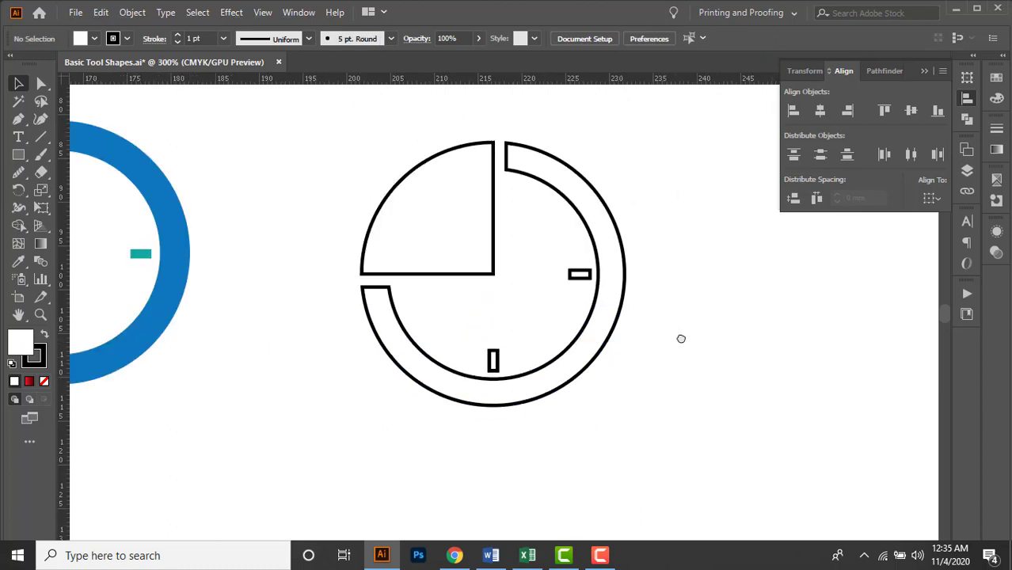
{"action": "left_click_drag", "start_coordinate": [681, 339], "coordinate": [716, 364]}
{"action": "scroll", "coordinate": [615, 353], "scroll_direction": "down", "scroll_amount": 1, "text": "alt"}
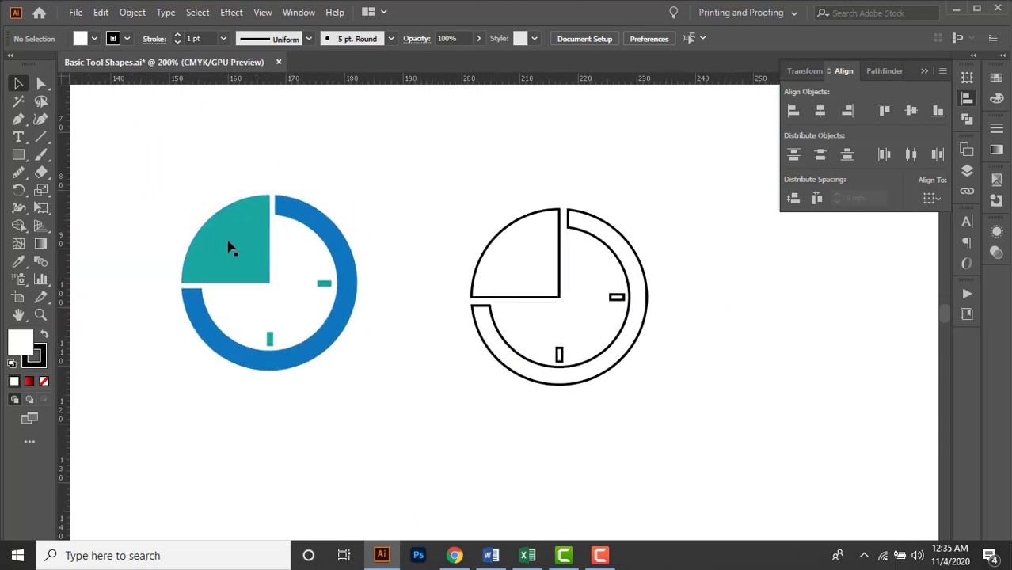
{"action": "left_click", "coordinate": [615, 251]}
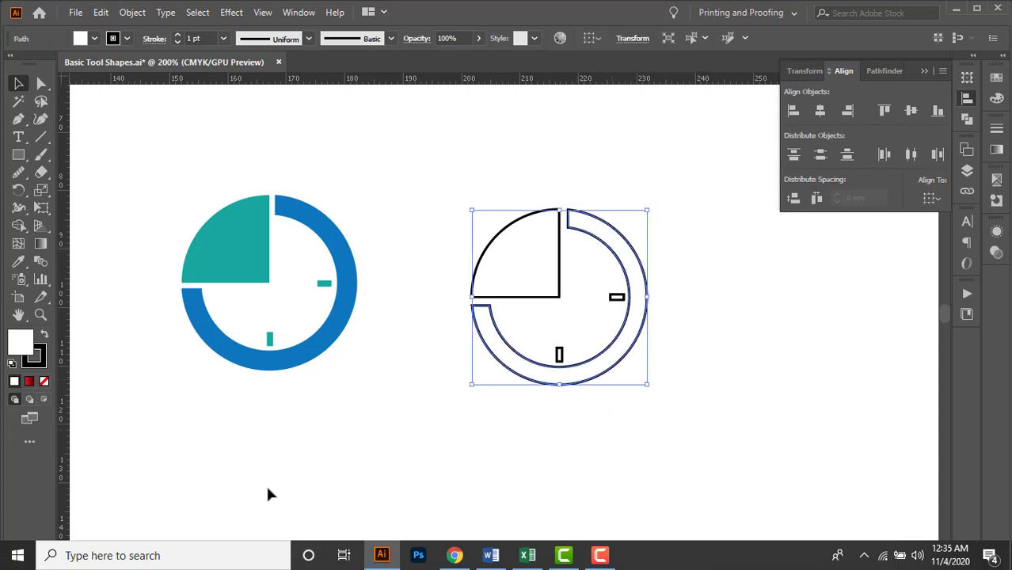
{"action": "left_click", "coordinate": [20, 269]}
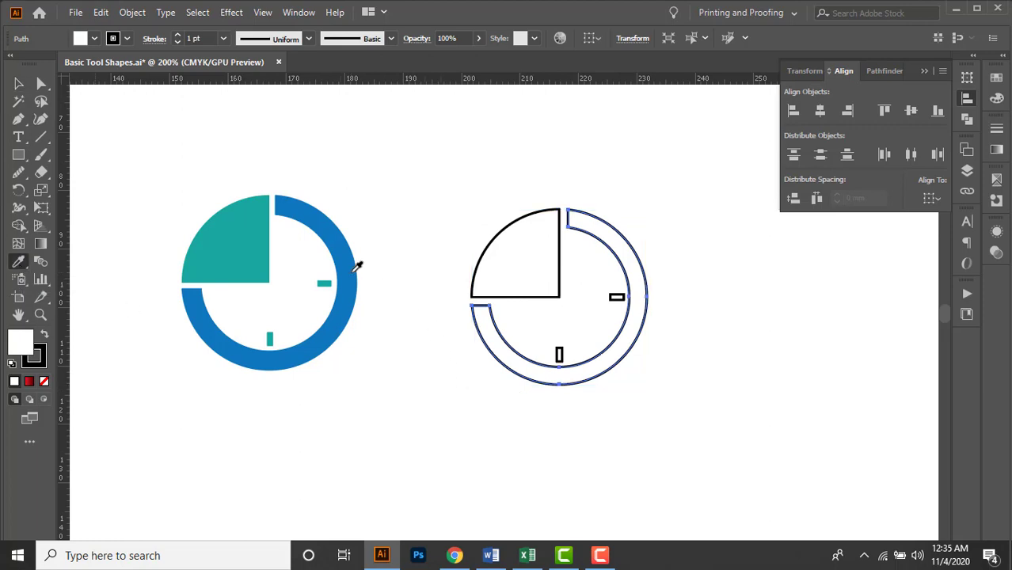
{"action": "left_click", "coordinate": [351, 271]}
{"action": "left_click", "coordinate": [19, 84]}
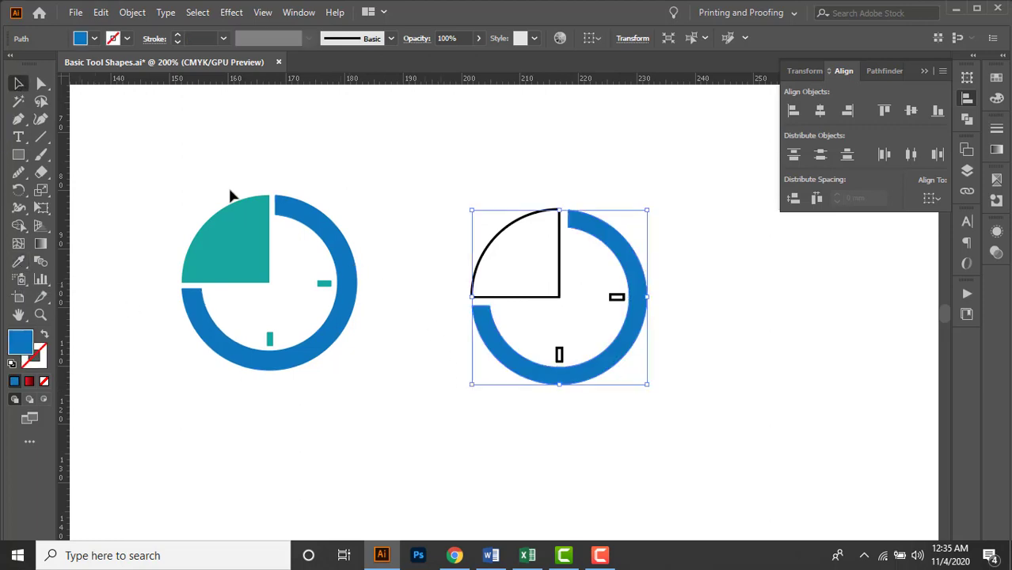
Color the new quarter shape with the teal sampled from the reference clock's quarter.
{"action": "left_click", "coordinate": [531, 268]}
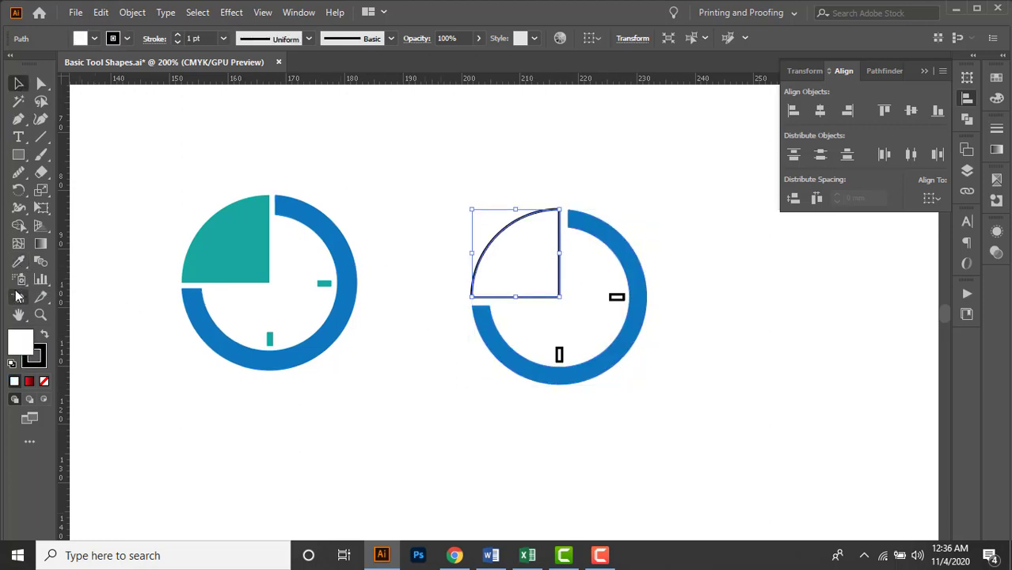
{"action": "left_click", "coordinate": [19, 261]}
{"action": "left_click", "coordinate": [249, 238]}
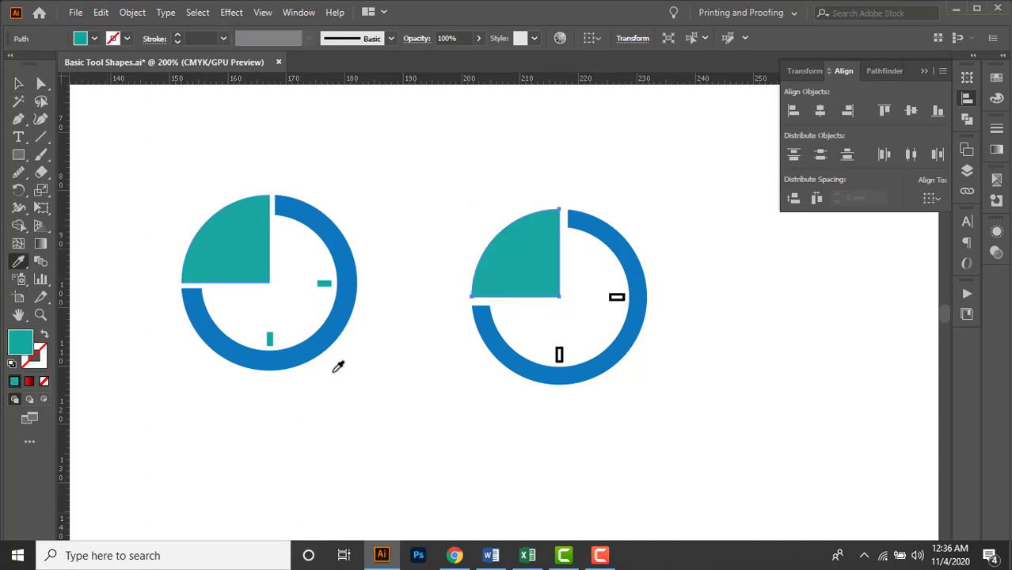
{"action": "key", "text": "v"}
Color both hour marks with the teal sampled from the reference clock's quarter.
{"action": "left_click", "coordinate": [616, 298]}
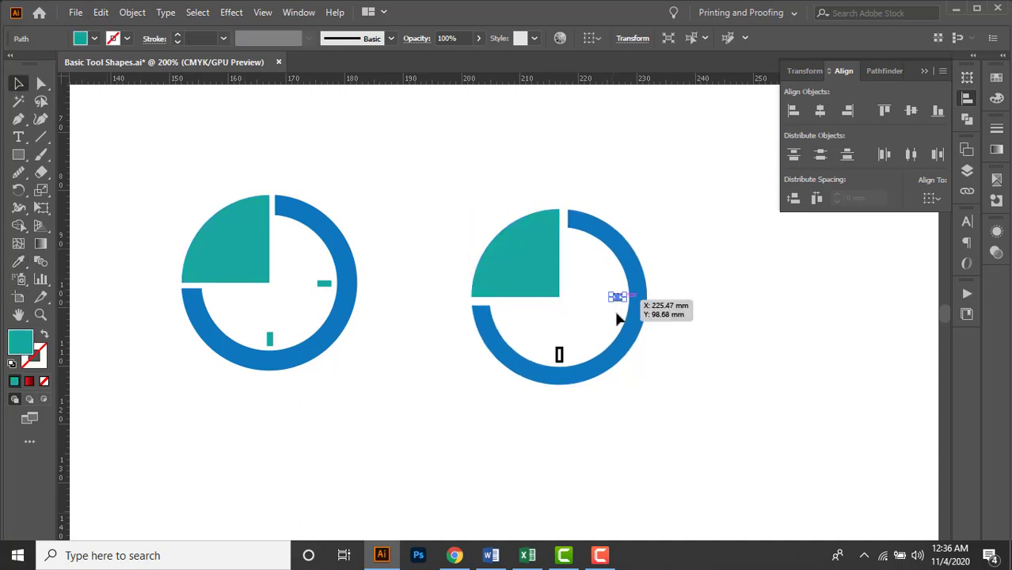
{"action": "left_click", "coordinate": [559, 355], "text": "shift"}
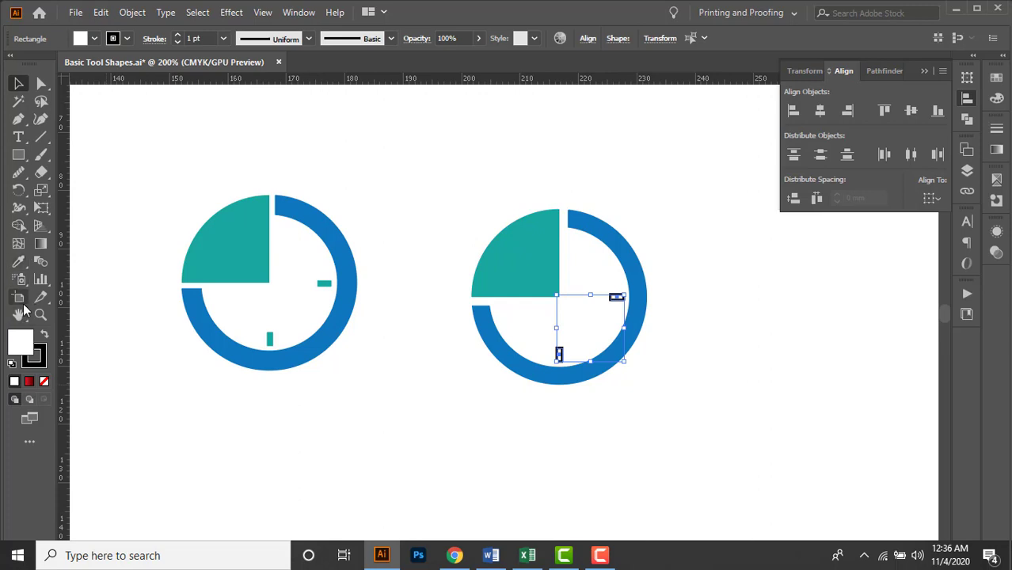
{"action": "left_click", "coordinate": [19, 261]}
{"action": "left_click", "coordinate": [263, 252]}
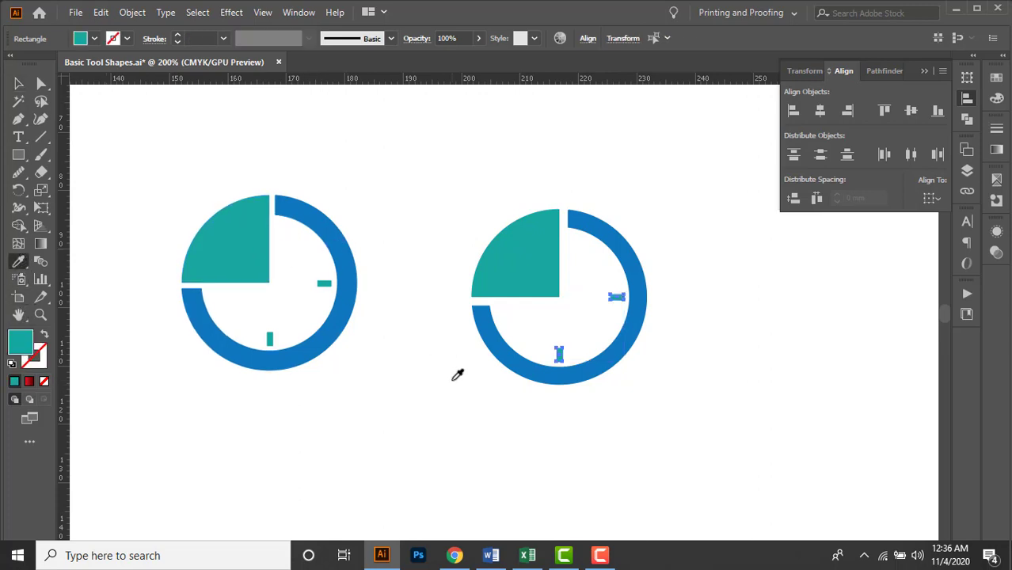
{"action": "key", "text": "v"}
{"action": "left_click", "coordinate": [578, 413]}
Select the whole finished clock icon and move it farther right, away from the reference clock.
{"action": "key", "text": "space"}
{"action": "left_click_drag", "start_coordinate": [632, 421], "coordinate": [636, 414]}
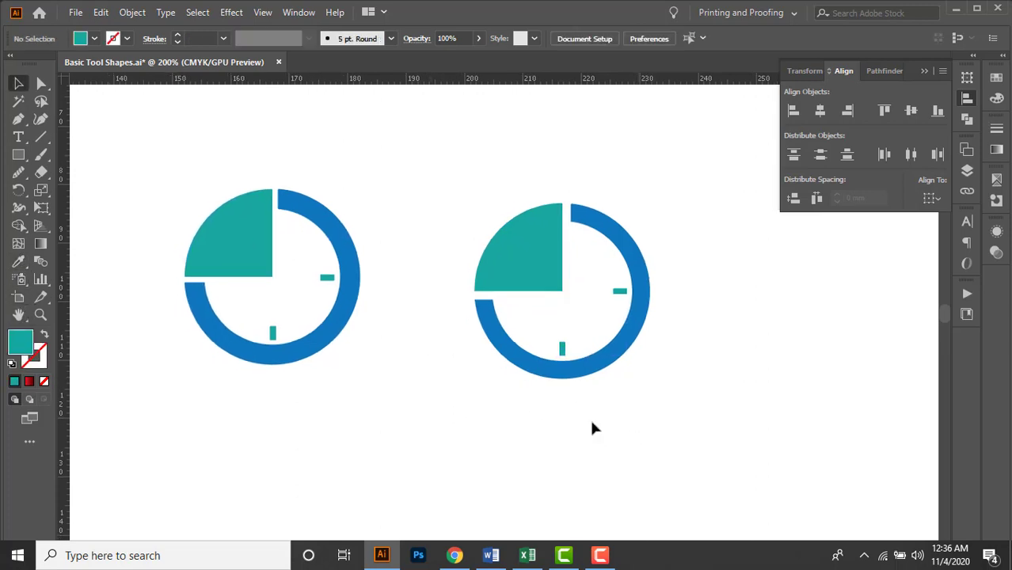
{"action": "left_click_drag", "start_coordinate": [433, 143], "coordinate": [622, 405]}
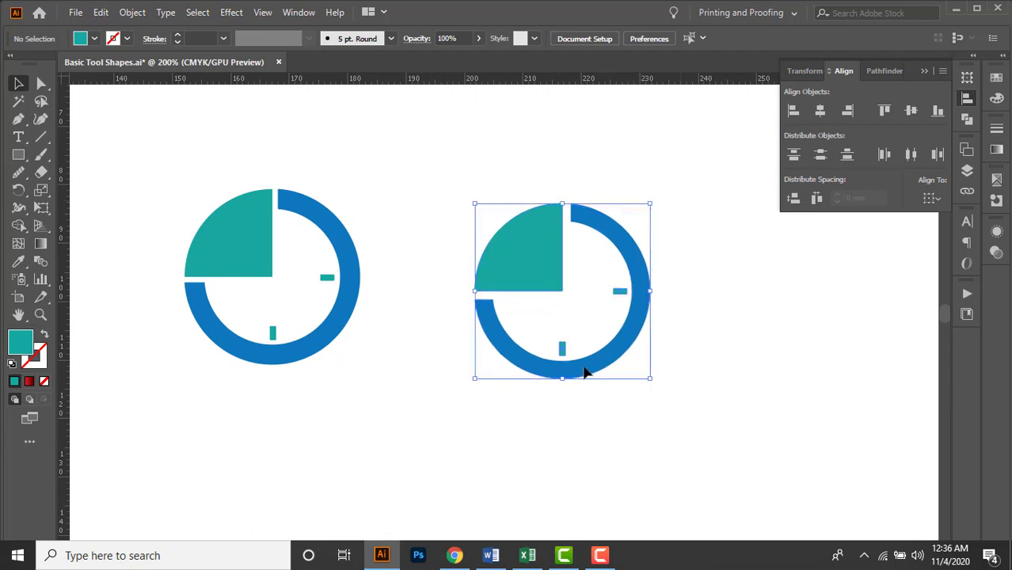
{"action": "scroll", "coordinate": [567, 361], "scroll_direction": "down", "scroll_amount": 1}
{"action": "left_click_drag", "start_coordinate": [553, 292], "coordinate": [647, 294]}
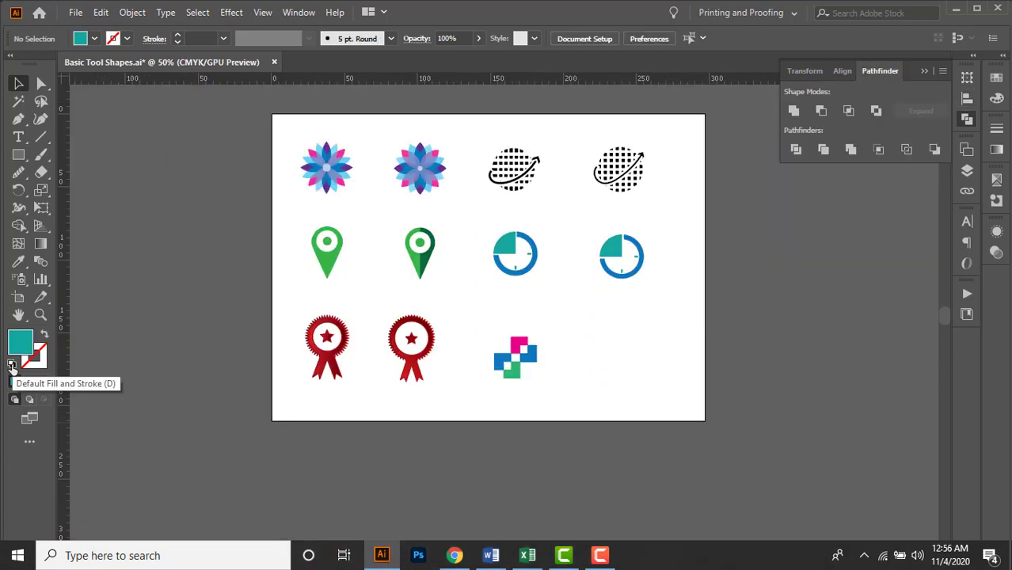
Draw a square about 22 mm wide to the right of the pink, blue and green reference icon.
{"action": "left_click", "coordinate": [12, 366]}
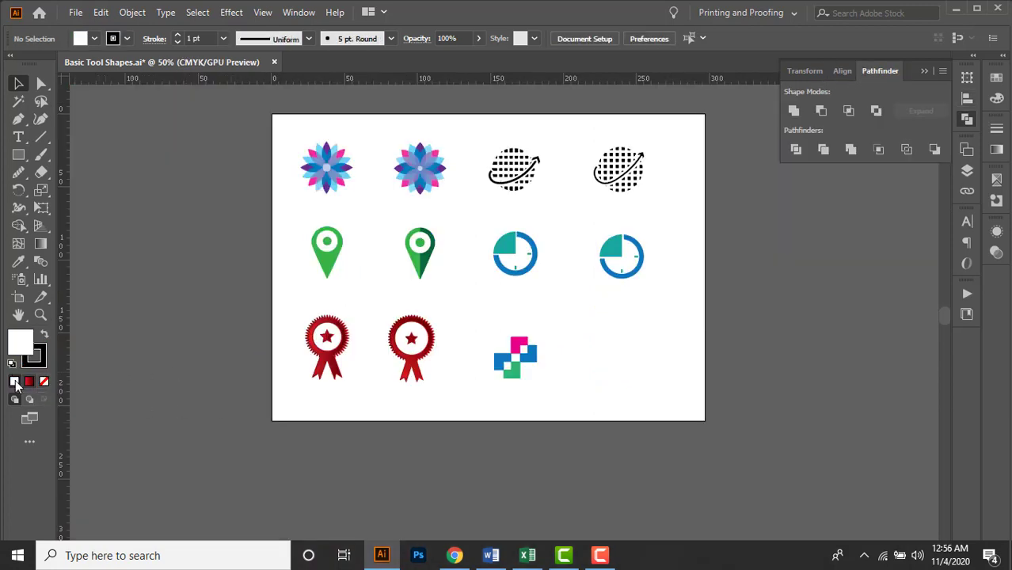
{"action": "left_click_drag", "start_coordinate": [469, 337], "coordinate": [585, 395]}
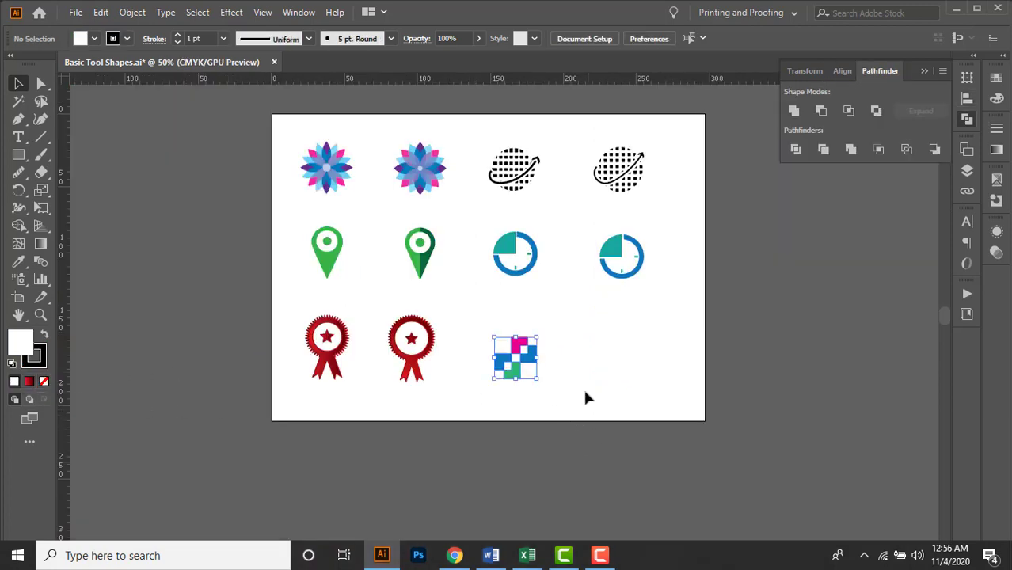
{"action": "left_click", "coordinate": [584, 386]}
{"action": "left_click", "coordinate": [19, 159]}
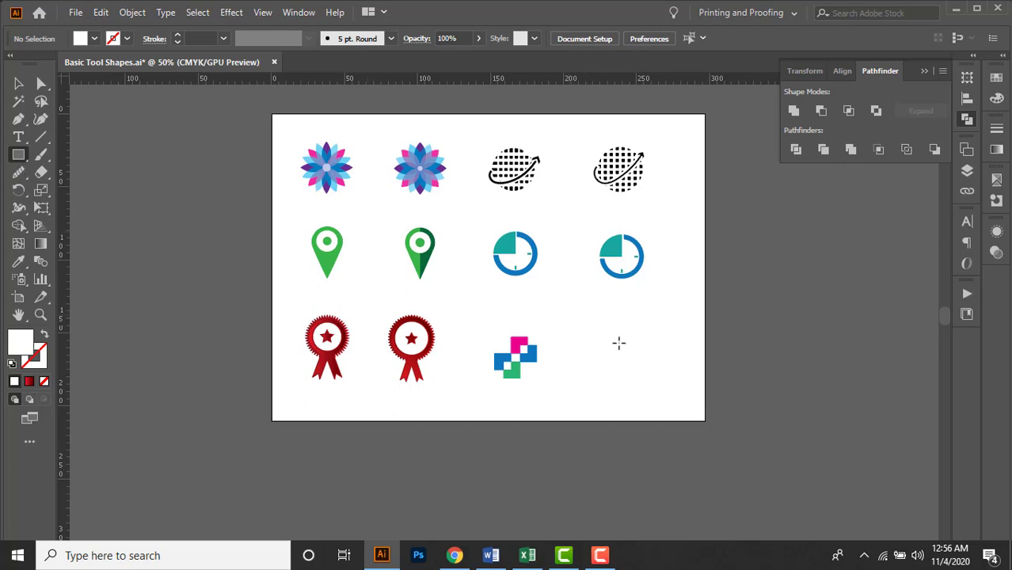
{"action": "scroll", "coordinate": [618, 347], "scroll_direction": "up", "scroll_amount": 3}
{"action": "left_click_drag", "start_coordinate": [543, 266], "coordinate": [641, 361]}
{"action": "key", "text": "v"}
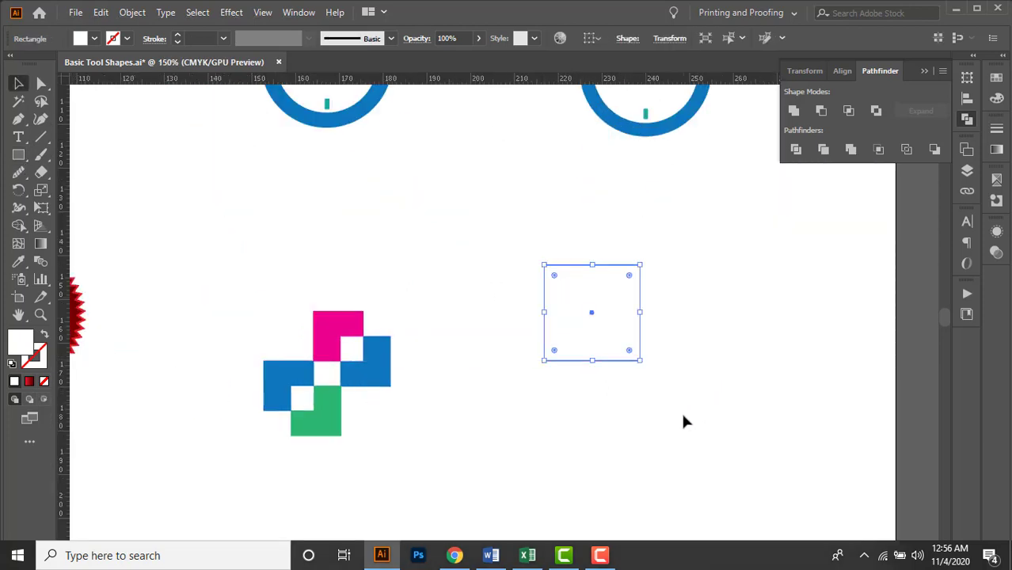
Give the new square the default white fill and black stroke.
{"action": "left_click", "coordinate": [684, 416]}
{"action": "left_click_drag", "start_coordinate": [705, 422], "coordinate": [611, 384]}
{"action": "left_click", "coordinate": [476, 284]}
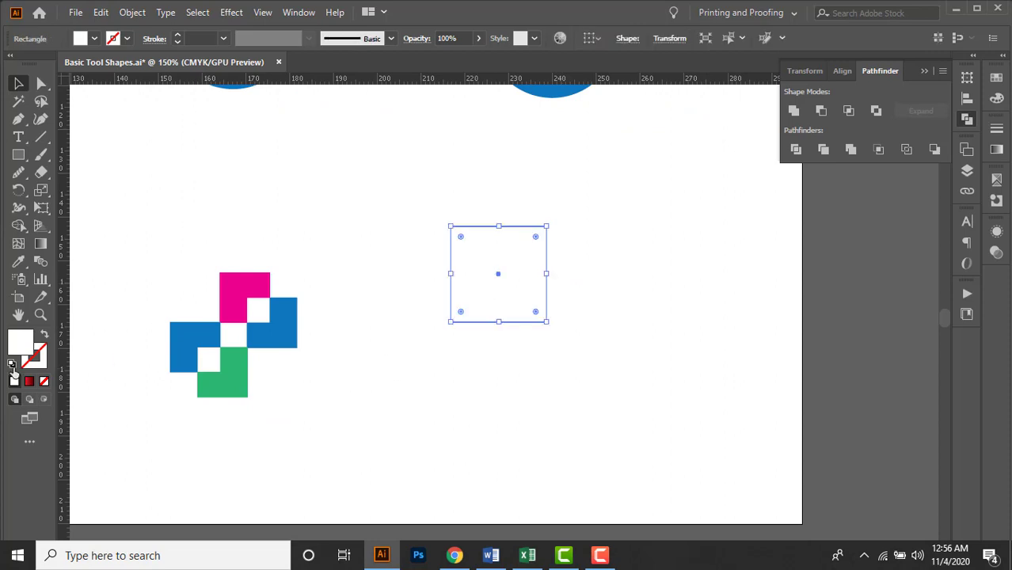
{"action": "key", "text": "d"}
Duplicate the square, place the copy's upper-left corner on the original's center, and select both squares.
{"action": "scroll", "coordinate": [583, 306], "scroll_direction": "up", "scroll_amount": 1}
{"action": "left_click_drag", "start_coordinate": [466, 305], "coordinate": [609, 402]}
{"action": "left_click", "coordinate": [752, 394]}
{"action": "scroll", "coordinate": [615, 379], "scroll_direction": "up", "scroll_amount": 1}
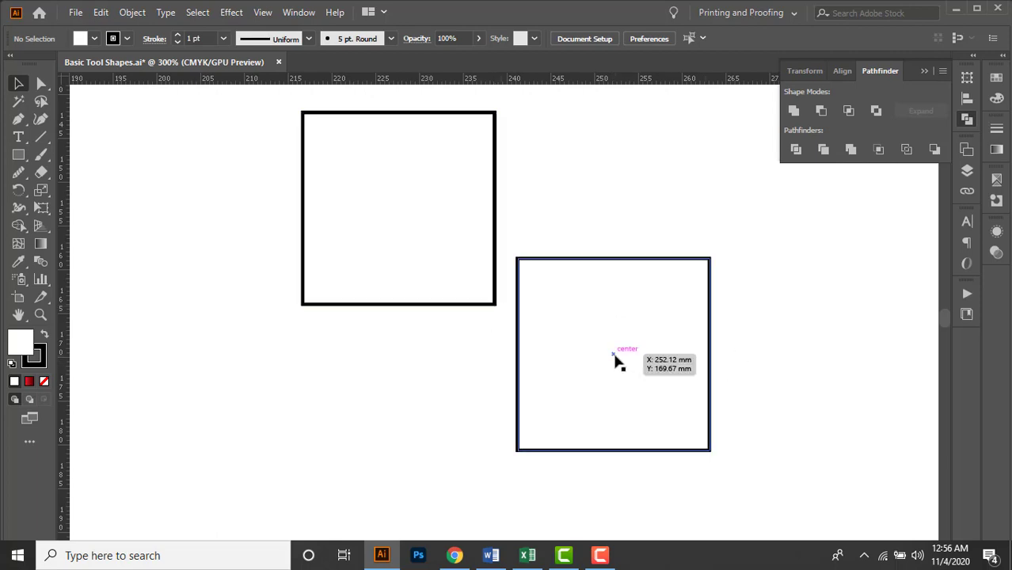
{"action": "left_click_drag", "start_coordinate": [602, 349], "coordinate": [494, 310]}
{"action": "scroll", "coordinate": [615, 400], "scroll_direction": "down", "scroll_amount": 2}
{"action": "left_click", "coordinate": [466, 277], "text": "shift"}
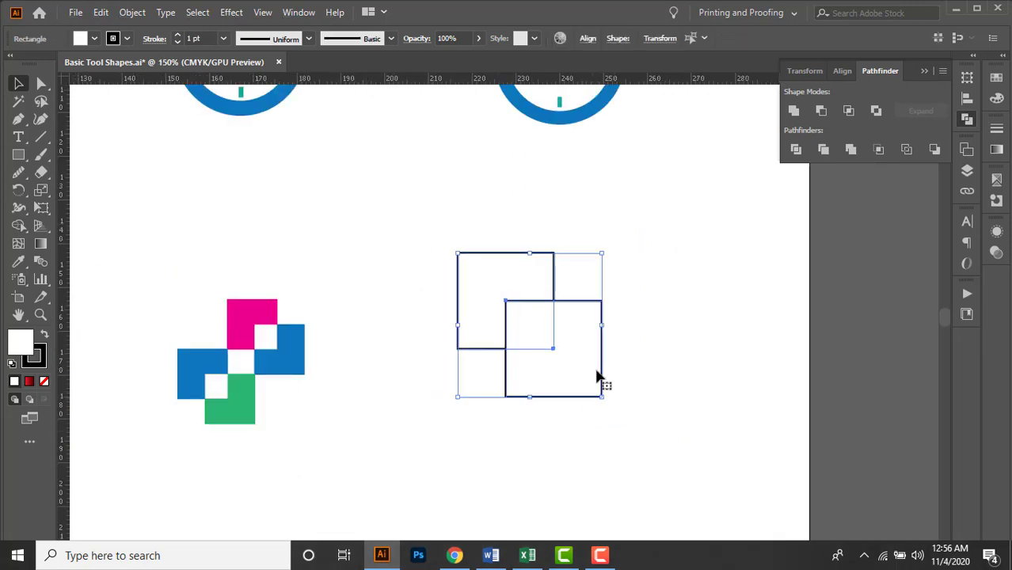
Knock the overlapping area out of the two selected squares with the Exclude pathfinder operation.
{"action": "left_click", "coordinate": [966, 120]}
{"action": "left_click", "coordinate": [966, 120]}
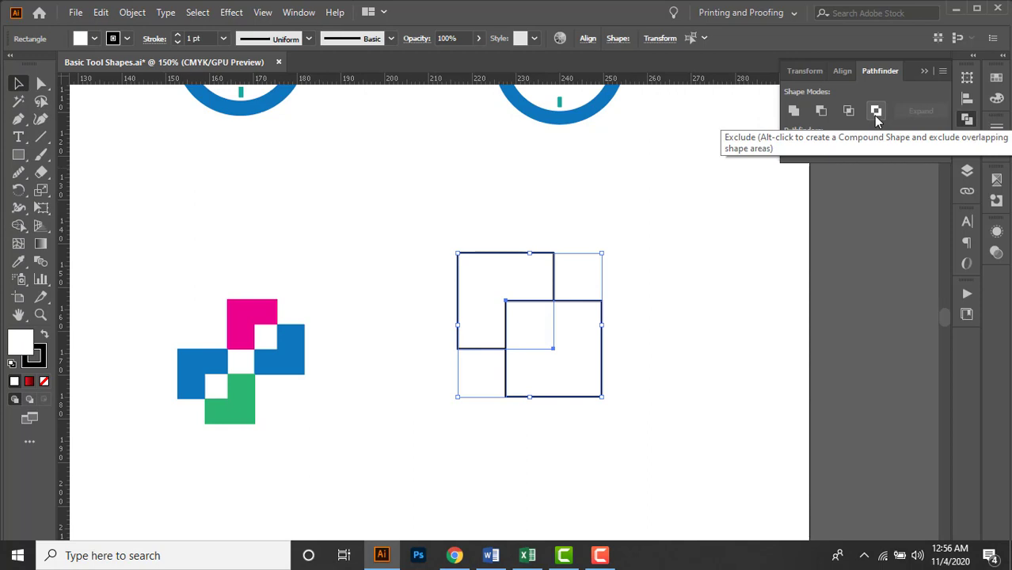
{"action": "left_click", "coordinate": [743, 307]}
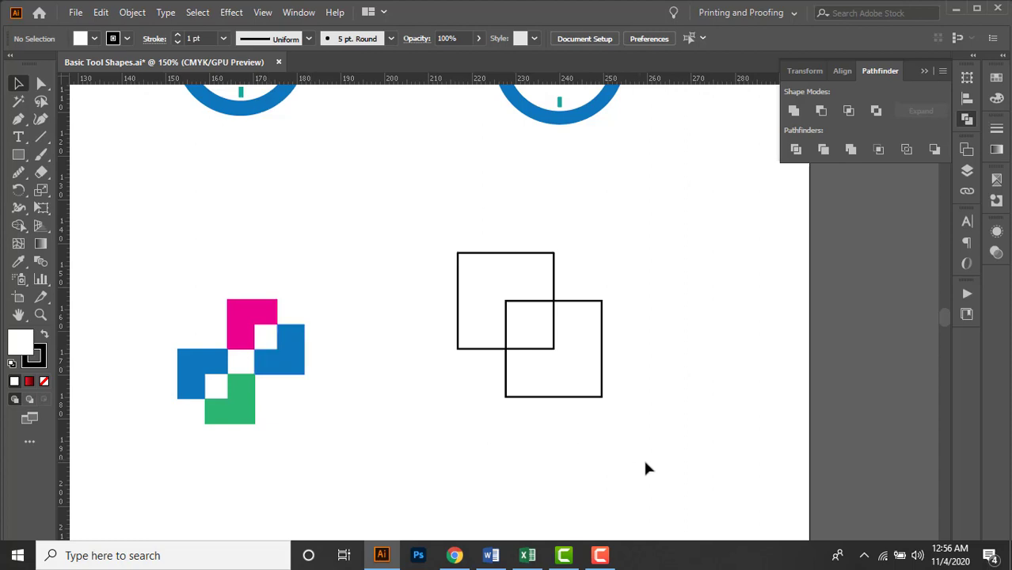
Duplicate the square pair to the lower left, snapping the copy's lower square corner-to-corner onto the lower-left corner of the original's lower square.
{"action": "left_click_drag", "start_coordinate": [593, 443], "coordinate": [625, 375]}
{"action": "left_click", "coordinate": [578, 329]}
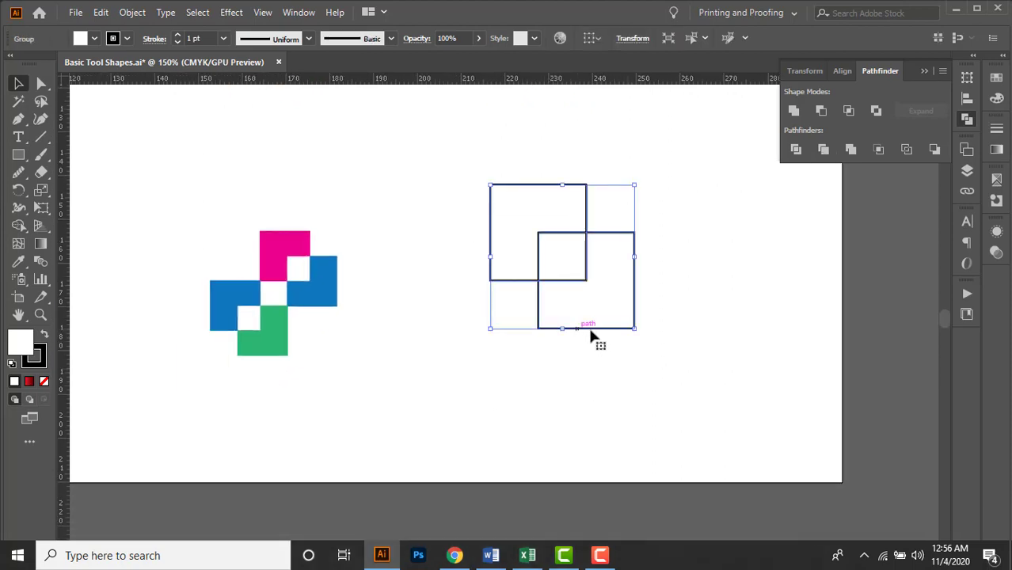
{"action": "scroll", "coordinate": [573, 317], "scroll_direction": "up", "scroll_amount": 1}
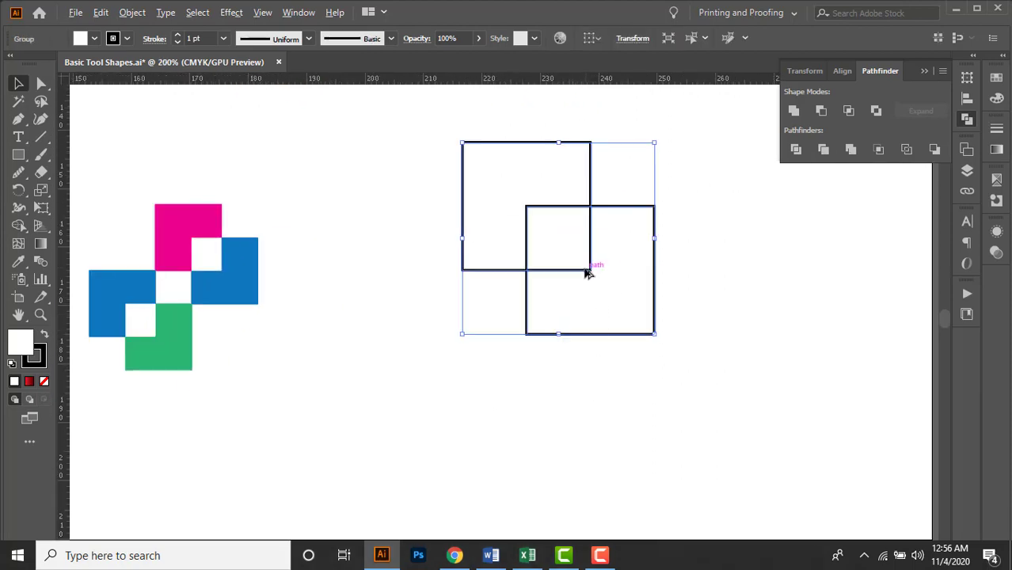
{"action": "left_click_drag", "start_coordinate": [584, 271], "coordinate": [436, 411]}
{"action": "left_click", "coordinate": [596, 402]}
{"action": "scroll", "coordinate": [497, 349], "scroll_direction": "up", "scroll_amount": 3}
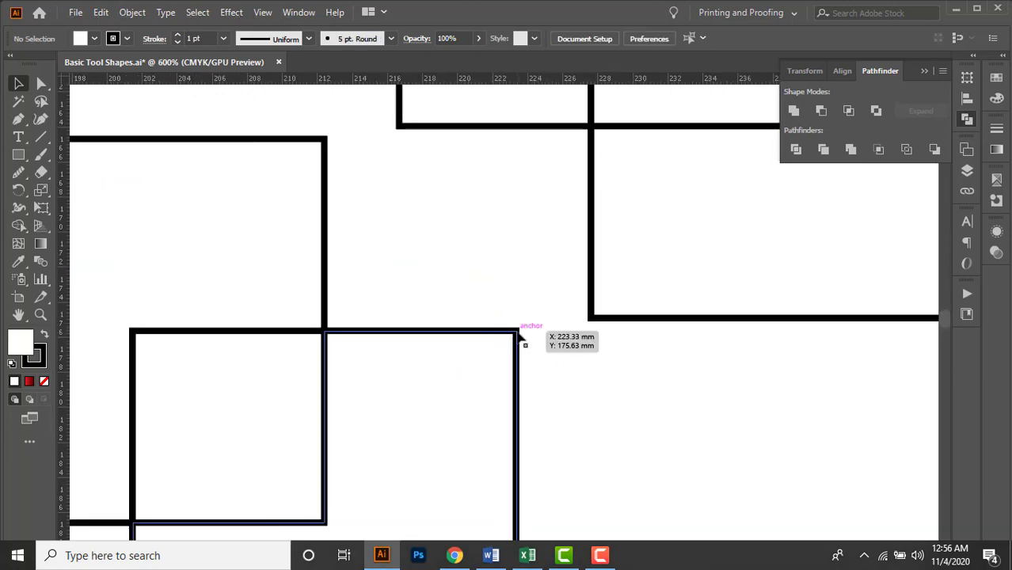
{"action": "left_click_drag", "start_coordinate": [518, 333], "coordinate": [595, 321]}
{"action": "left_click", "coordinate": [517, 273]}
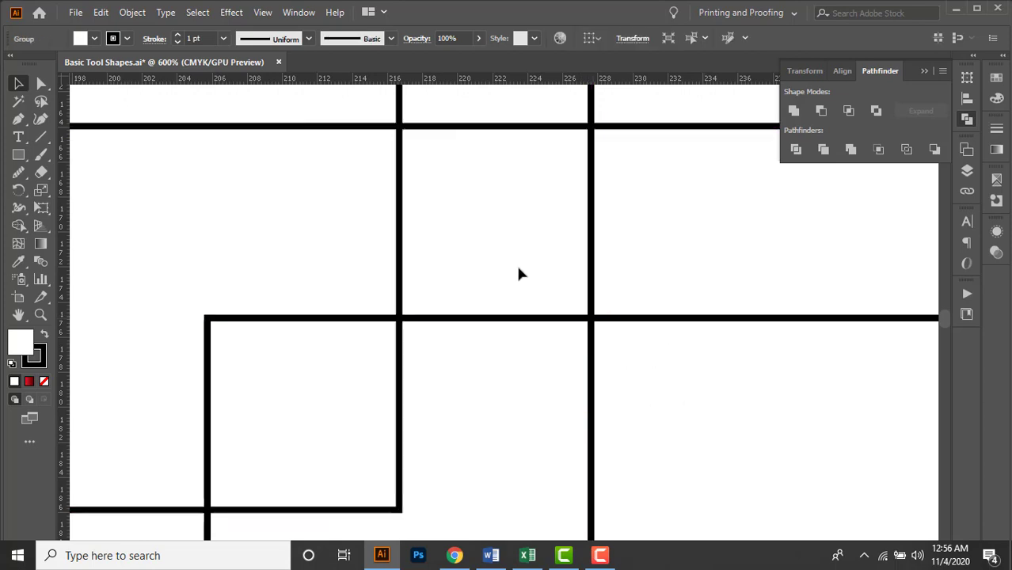
Select both square pairs and ungroup them into separate L-shaped paths.
{"action": "scroll", "coordinate": [517, 273], "scroll_direction": "down", "scroll_amount": 5}
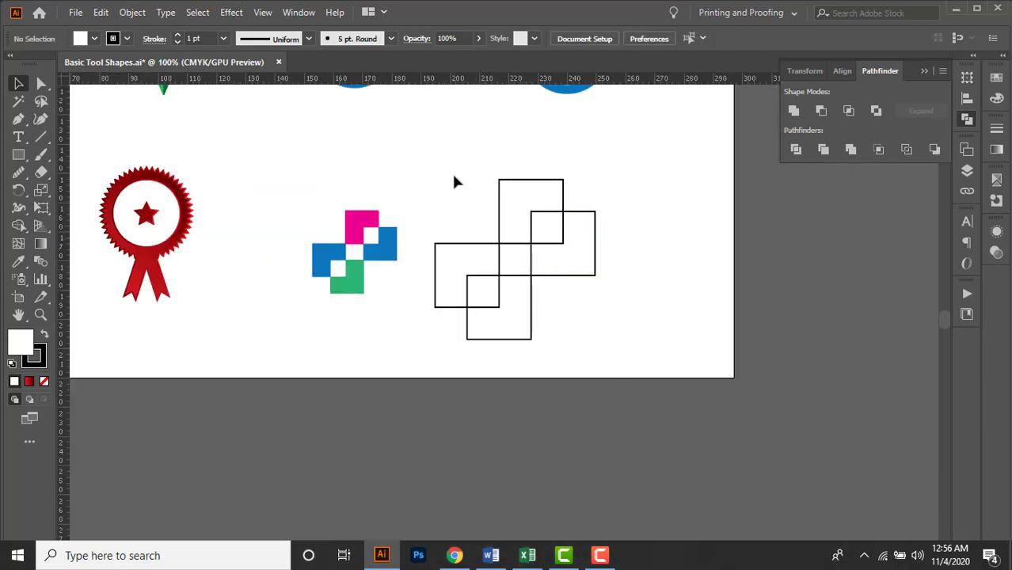
{"action": "left_click_drag", "start_coordinate": [494, 226], "coordinate": [594, 315]}
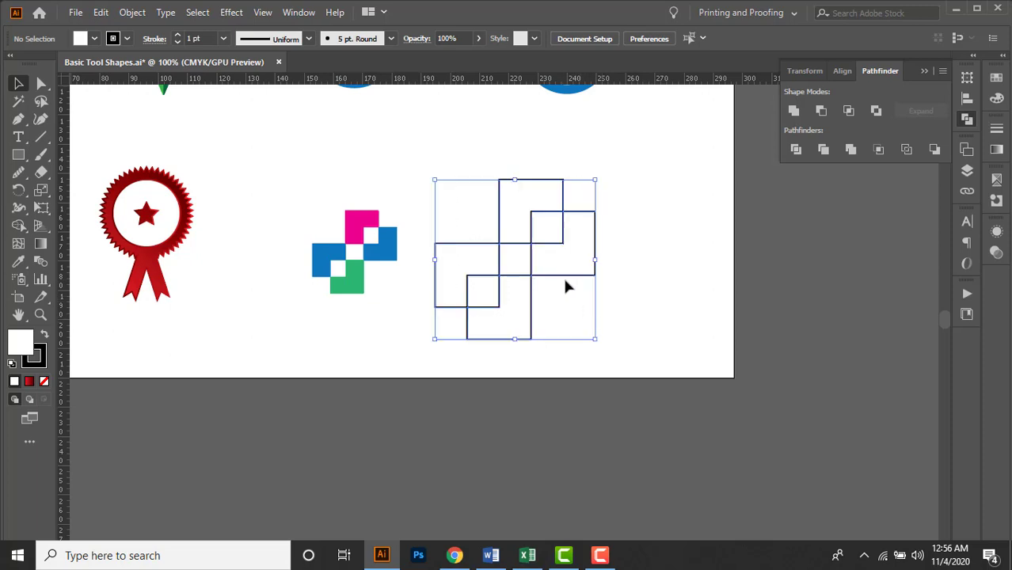
{"action": "right_click", "coordinate": [558, 250]}
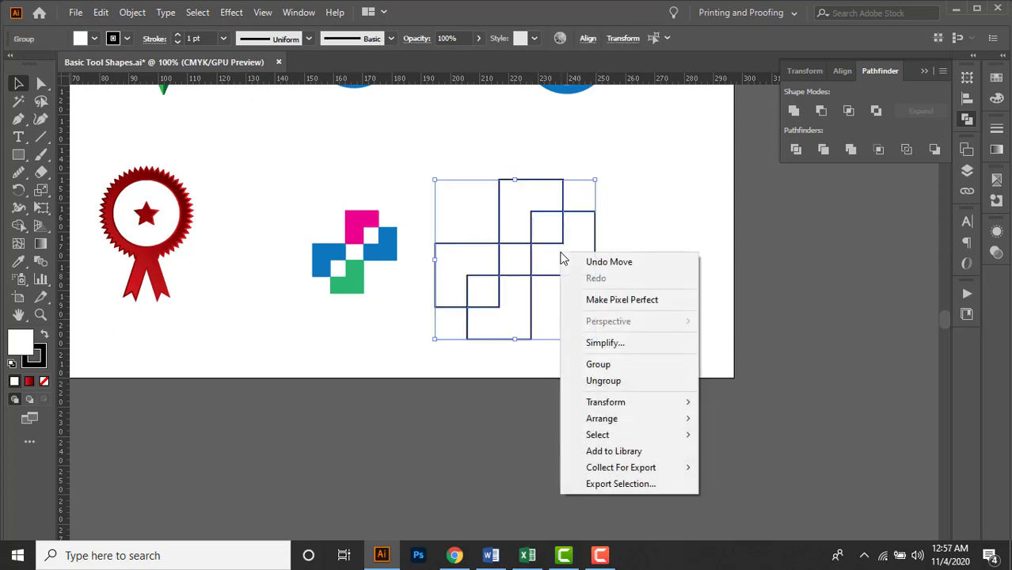
{"action": "left_click", "coordinate": [638, 384]}
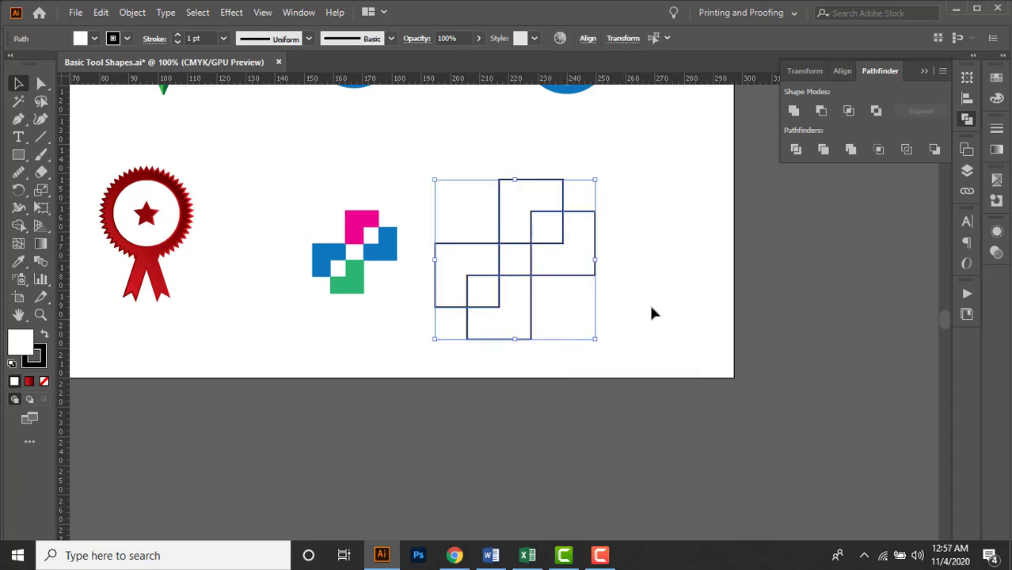
{"action": "left_click", "coordinate": [656, 299]}
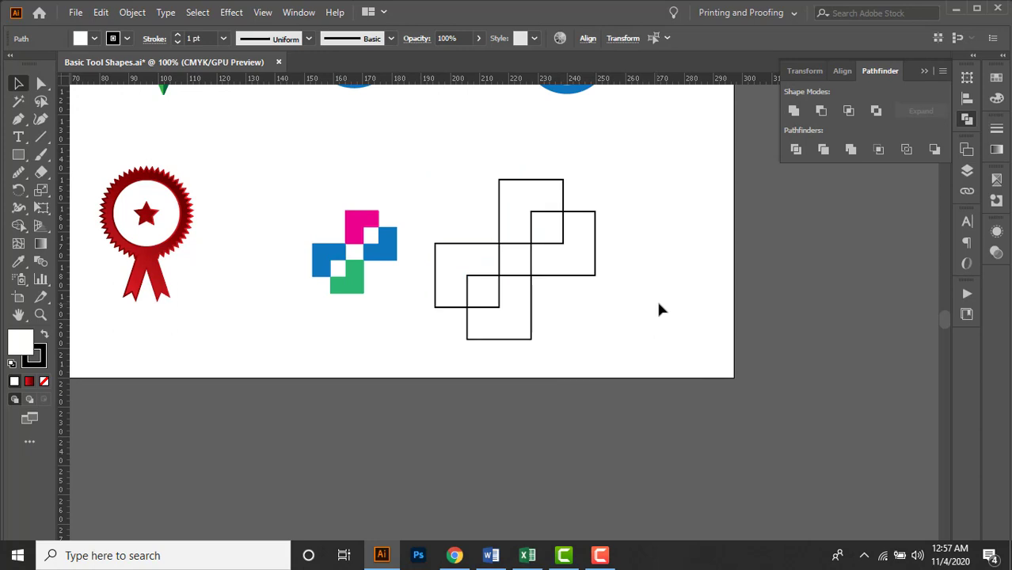
Fill the far-right and far-left L-shapes of the new icon with blue.
{"action": "left_click", "coordinate": [584, 277]}
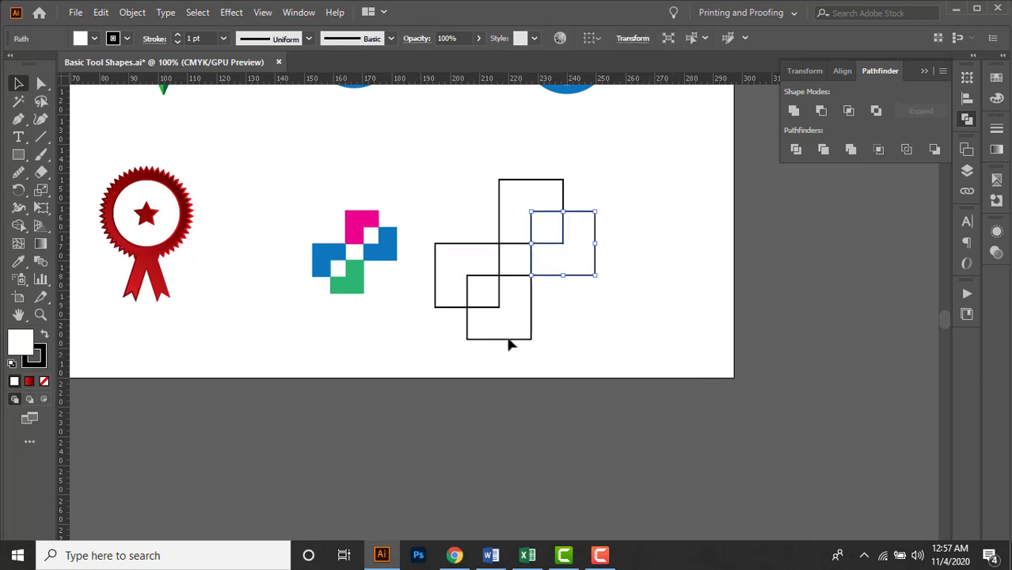
{"action": "left_click", "coordinate": [454, 250], "text": "shift"}
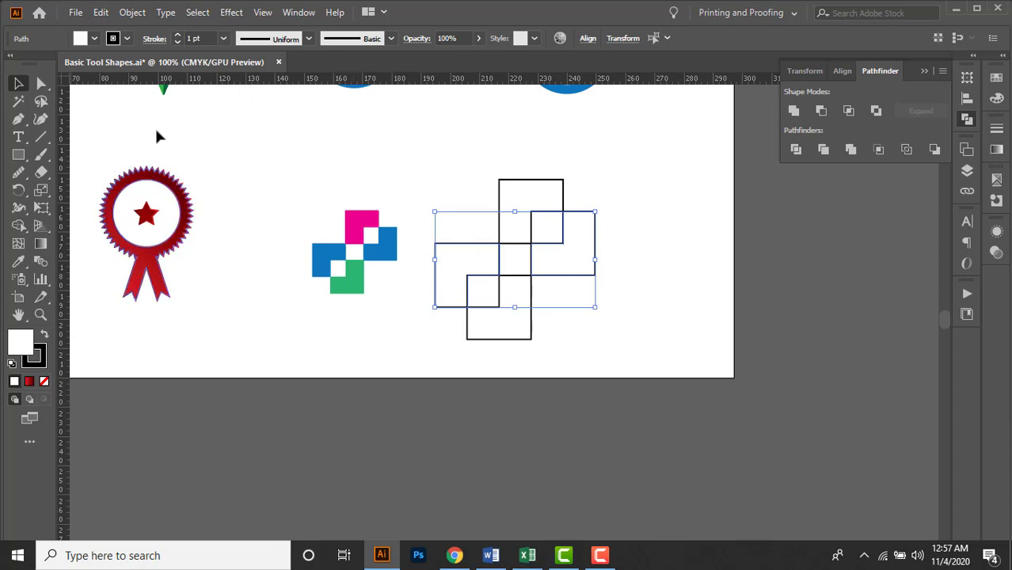
{"action": "left_click", "coordinate": [95, 39]}
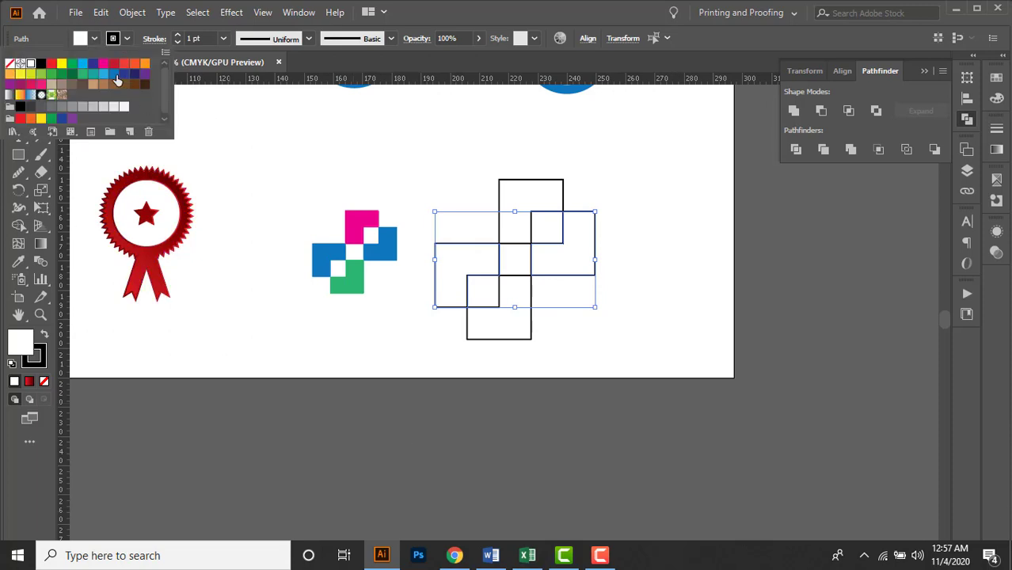
{"action": "left_click", "coordinate": [117, 75]}
{"action": "left_click", "coordinate": [402, 149]}
Fill the topmost L-shape of the new icon with magenta pink.
{"action": "left_click", "coordinate": [506, 188]}
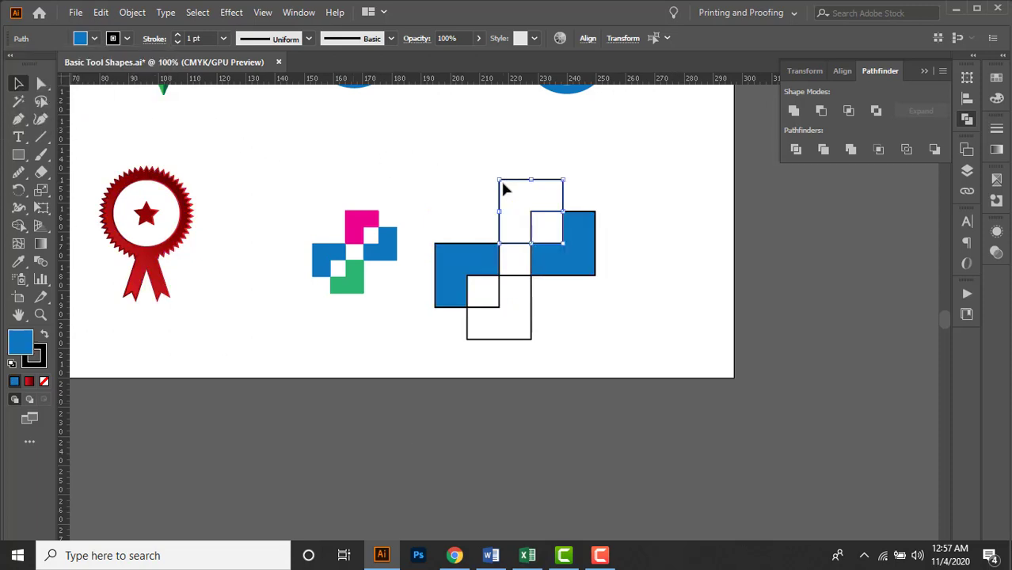
{"action": "left_click", "coordinate": [93, 40]}
{"action": "left_click", "coordinate": [103, 67]}
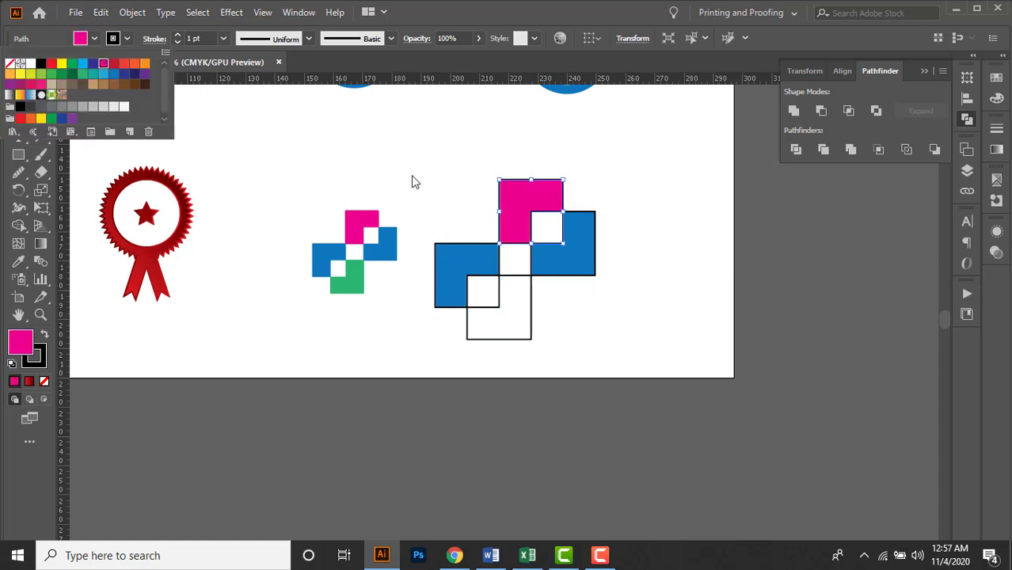
Fill the bottommost L-shape of the new icon with green.
{"action": "left_click", "coordinate": [513, 342]}
{"action": "left_click", "coordinate": [509, 339]}
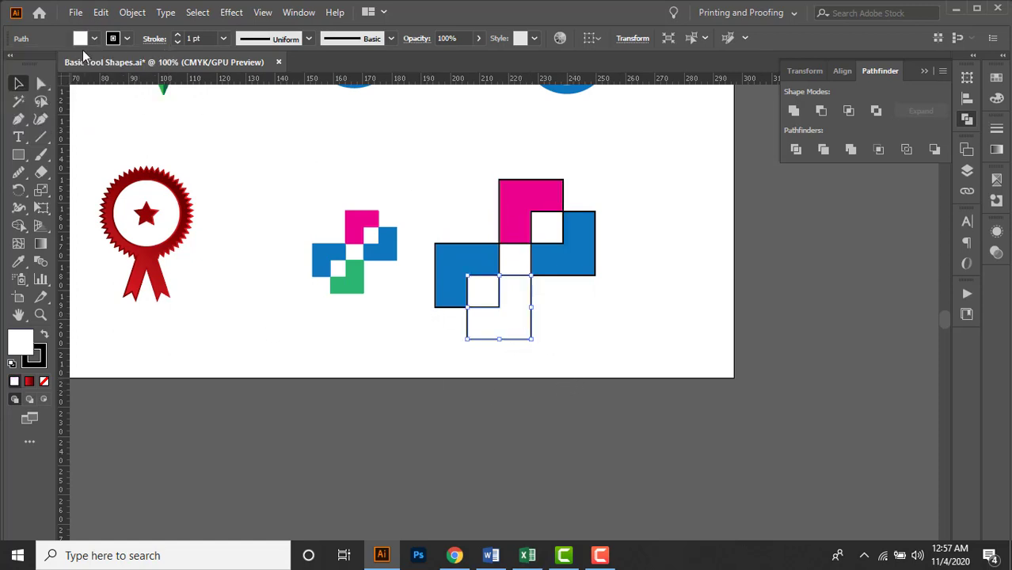
{"action": "left_click", "coordinate": [93, 39]}
{"action": "left_click", "coordinate": [51, 73]}
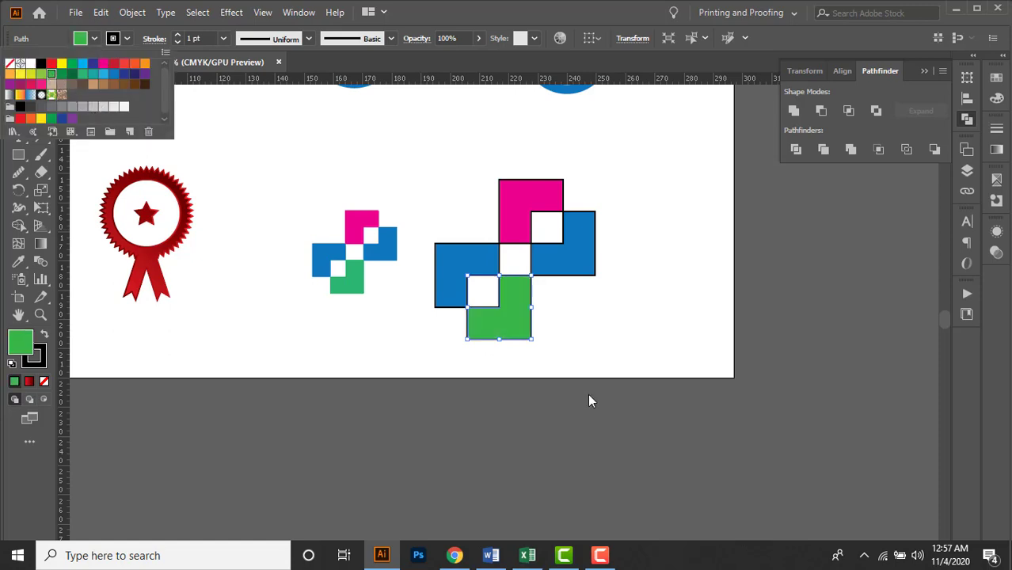
{"action": "left_click", "coordinate": [603, 358]}
{"action": "left_click", "coordinate": [603, 348]}
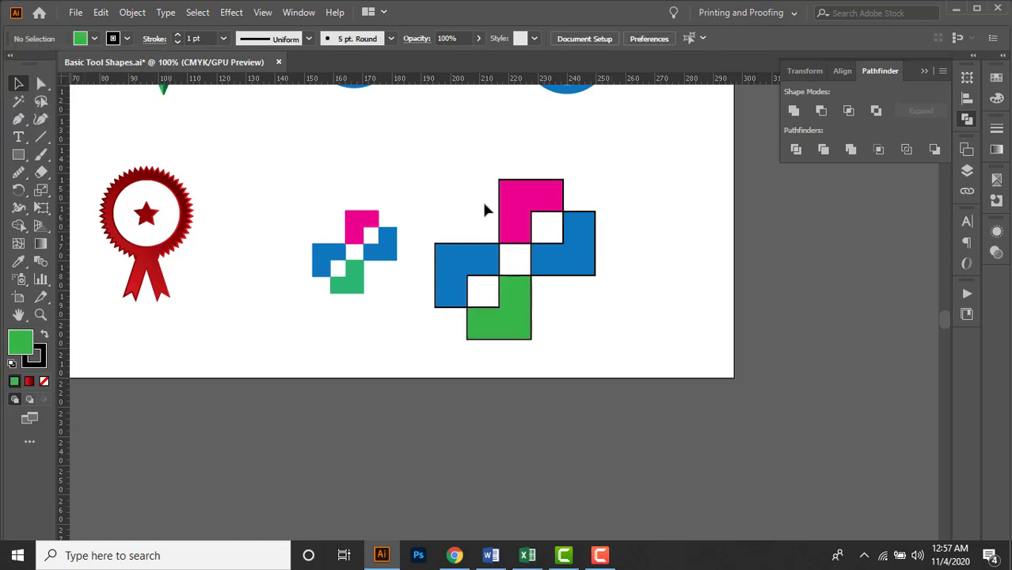
Select all four colored L-shapes and remove their black stroke.
{"action": "left_click", "coordinate": [572, 301]}
{"action": "left_click", "coordinate": [427, 149]}
{"action": "left_click", "coordinate": [586, 334]}
{"action": "left_click", "coordinate": [127, 38]}
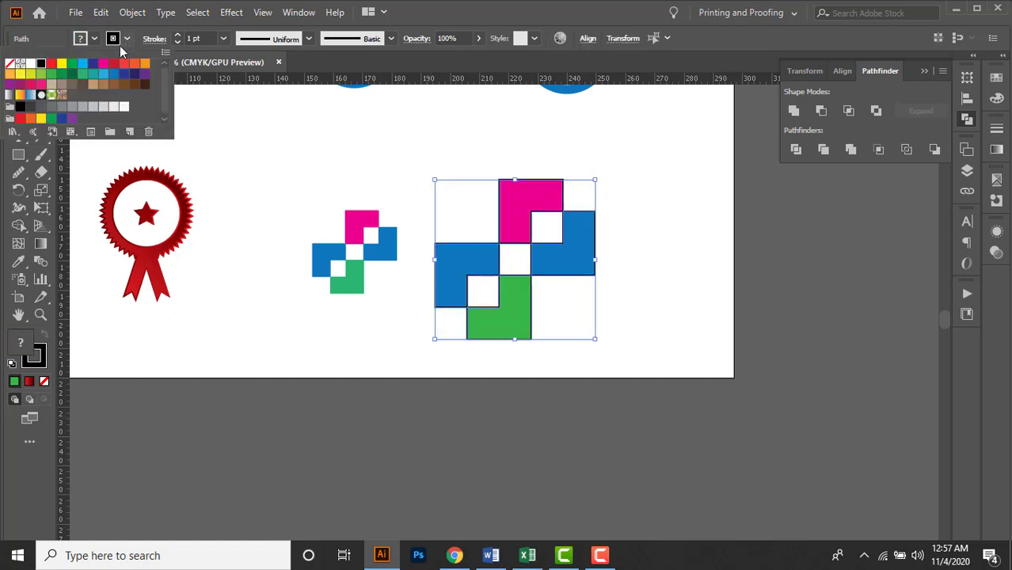
{"action": "left_click", "coordinate": [10, 67]}
{"action": "left_click", "coordinate": [673, 290]}
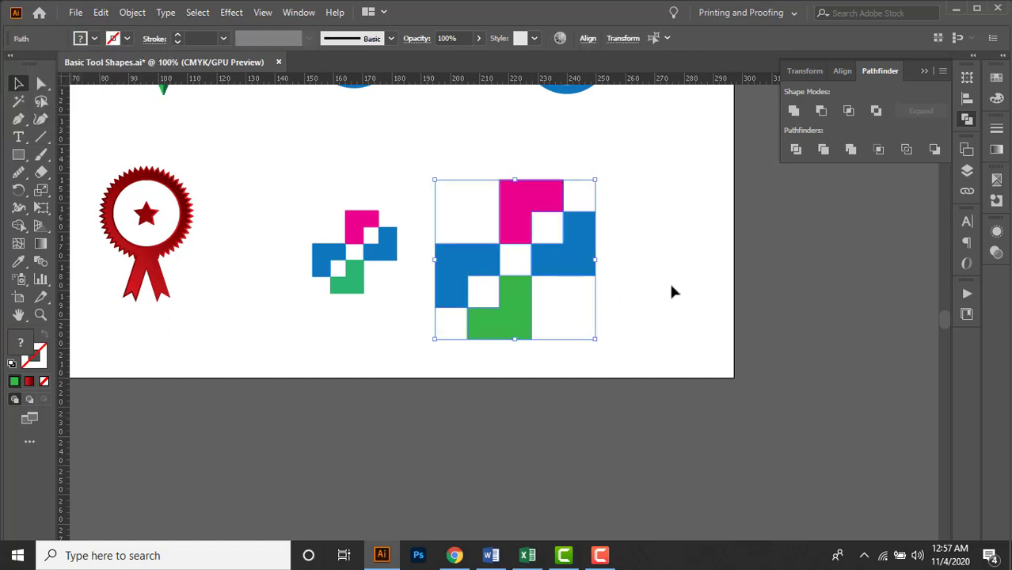
Scale the new icon down to the reference icon's size, about 28 mm wide, and place it level with the reference, farther right.
{"action": "left_click_drag", "start_coordinate": [596, 339], "coordinate": [567, 286]}
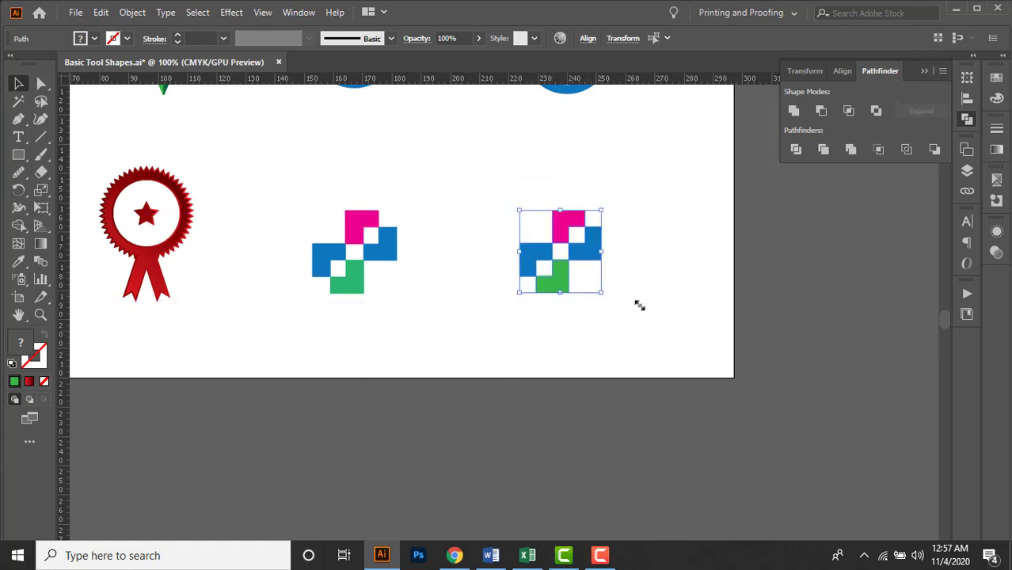
{"action": "left_click", "coordinate": [685, 307]}
{"action": "left_click_drag", "start_coordinate": [719, 391], "coordinate": [720, 392]}
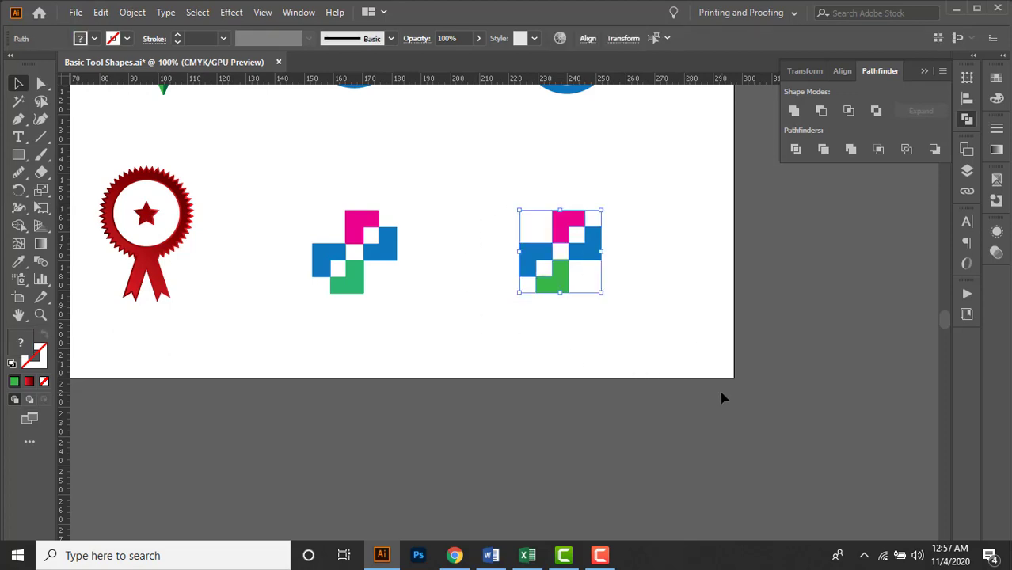